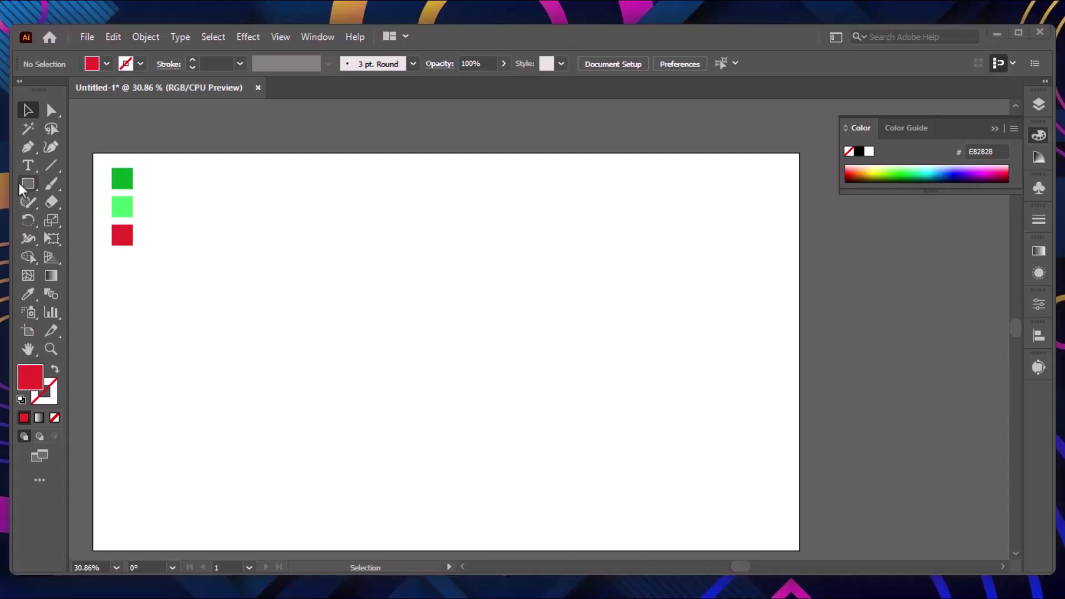
- Open the flyout of shape tools under the Rectangle Tool
{"action": "right_click", "coordinate": [20, 188]}
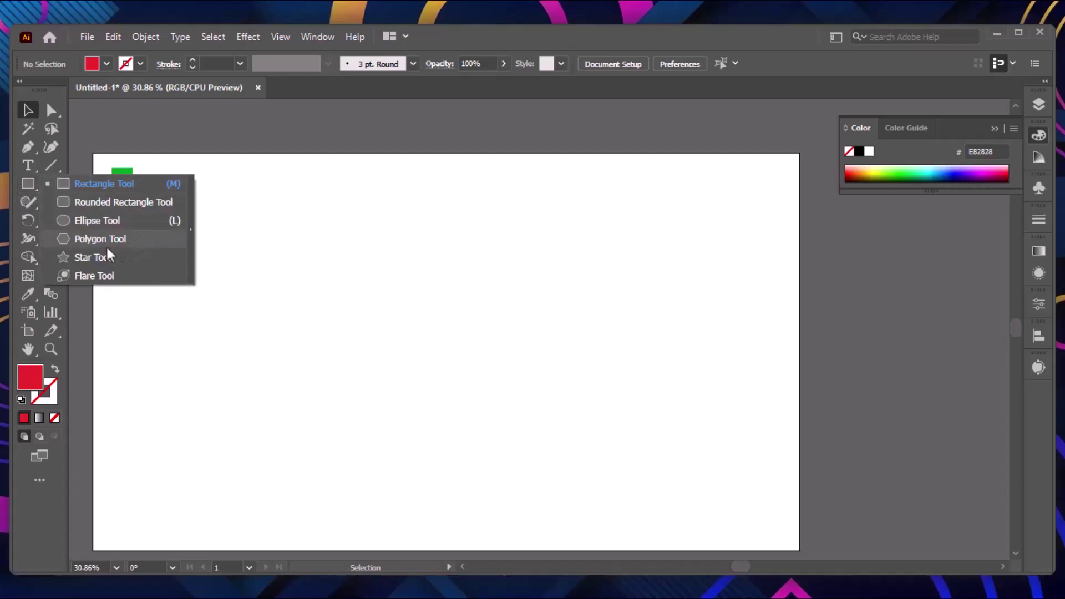
- Create a three-sided polygon with the Polygon tool
{"action": "left_click", "coordinate": [89, 239]}
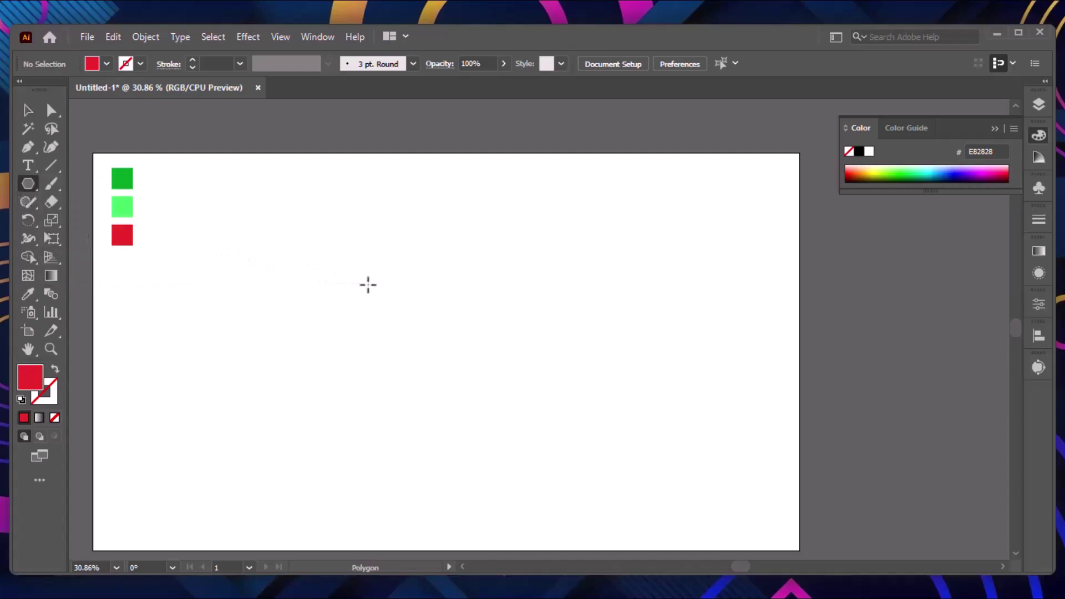
{"action": "left_click", "coordinate": [389, 289]}
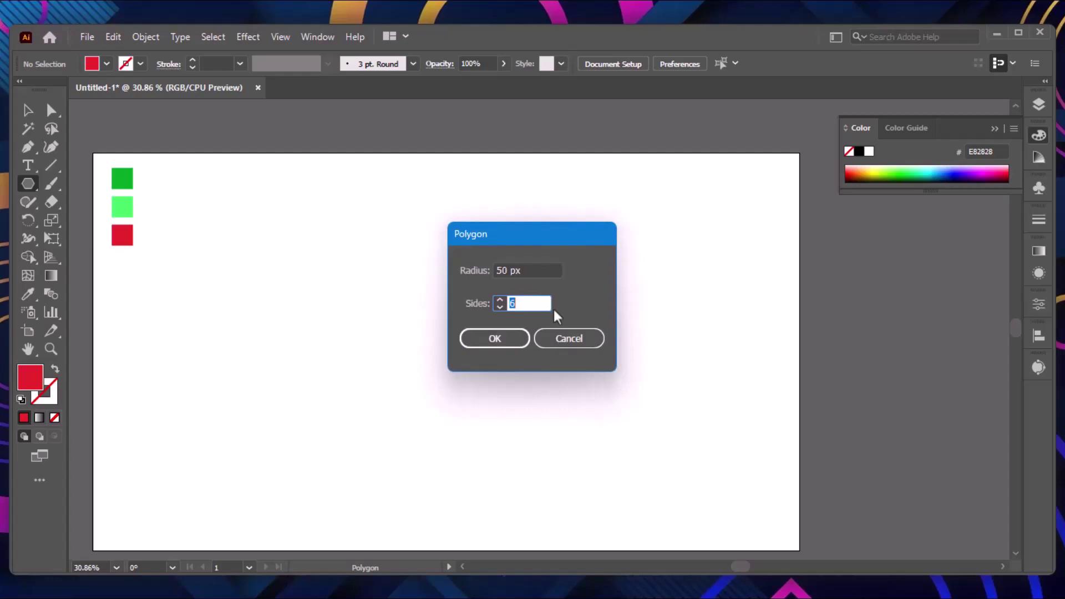
{"action": "type", "text": "3"}
{"action": "left_click", "coordinate": [502, 346]}
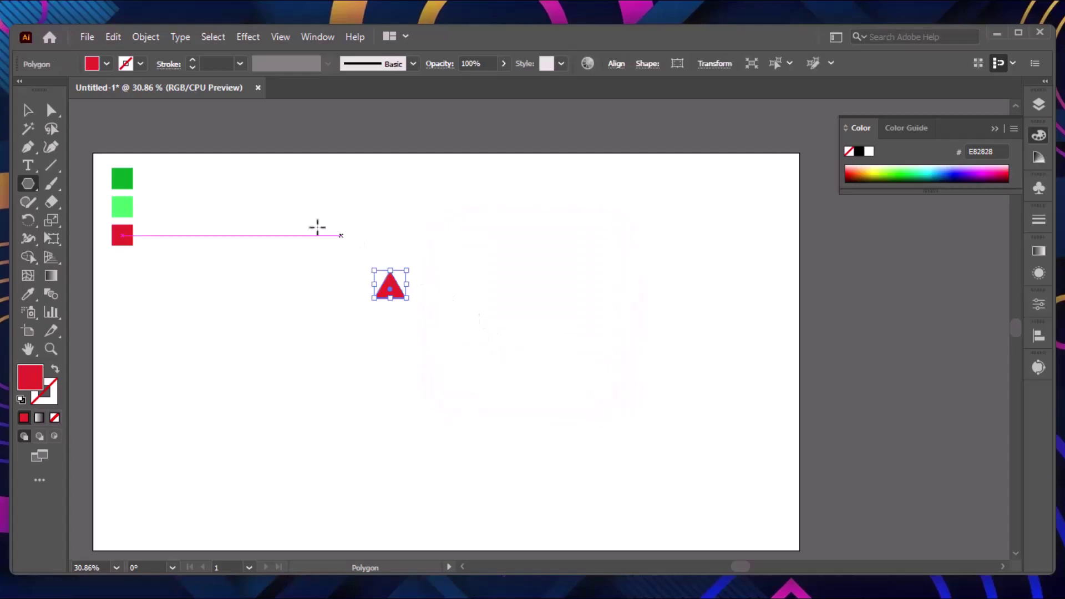
- Enlarge the triangle to about 516 × 447 px and move it to the artboard's middle
{"action": "left_click", "coordinate": [28, 110]}
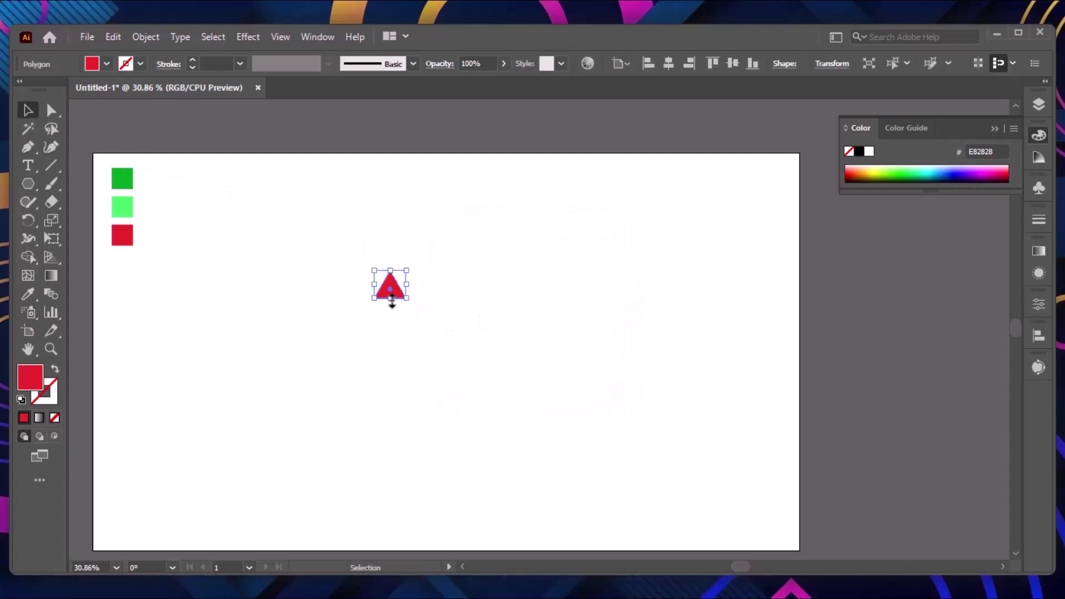
{"action": "key", "text": "ctrl+shift+a"}
{"action": "left_click_drag", "start_coordinate": [392, 301], "coordinate": [421, 373]}
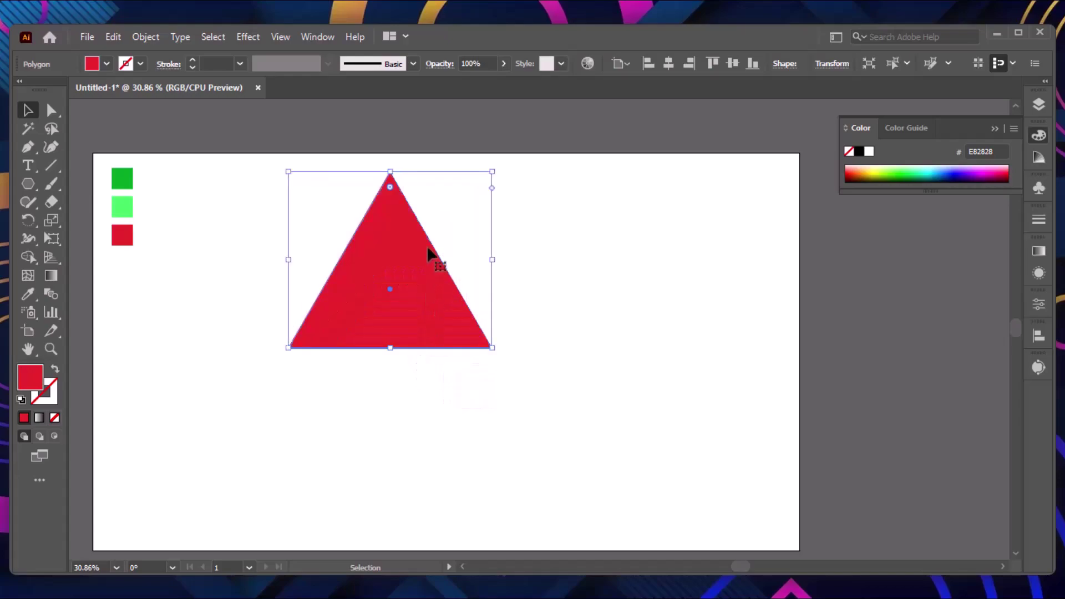
{"action": "left_click_drag", "start_coordinate": [390, 295], "coordinate": [439, 351]}
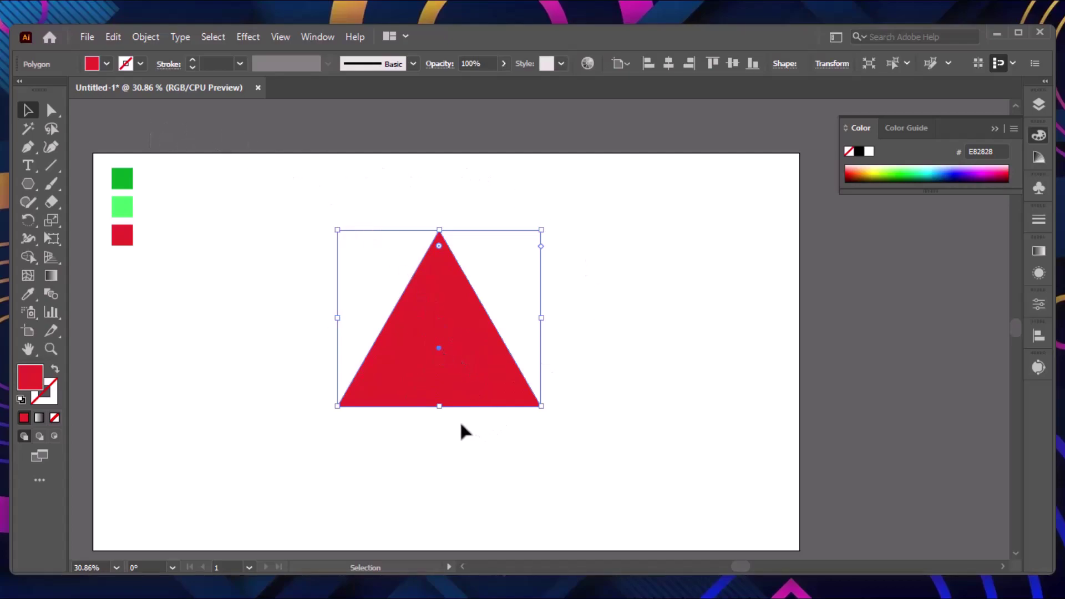
- Curve the triangle's bottom edge outward with the Anchor Point Tool to form a wedge
{"action": "left_click", "coordinate": [49, 110]}
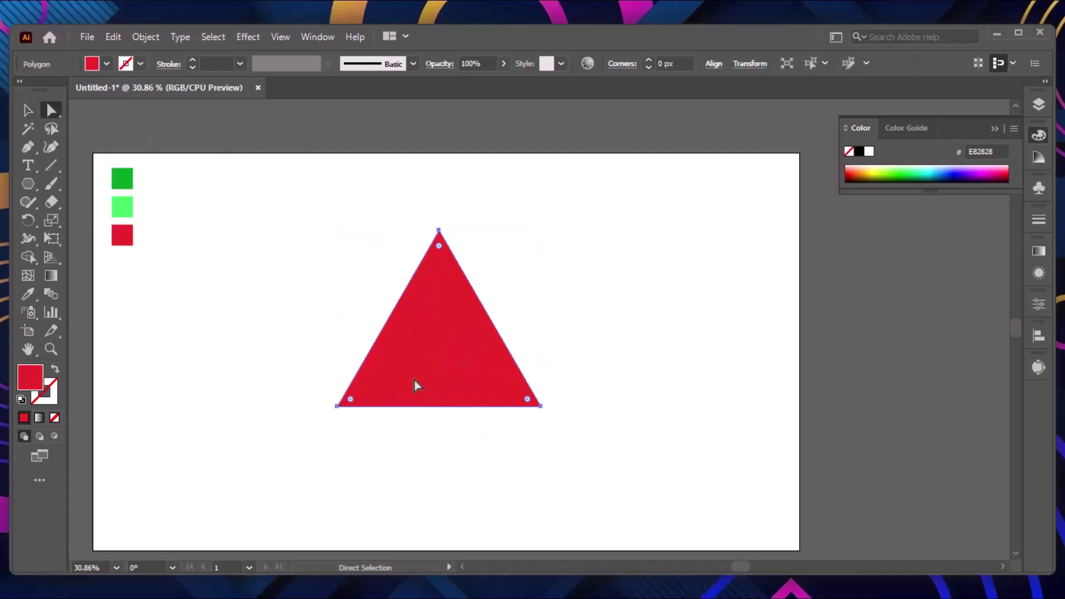
{"action": "right_click", "coordinate": [26, 143]}
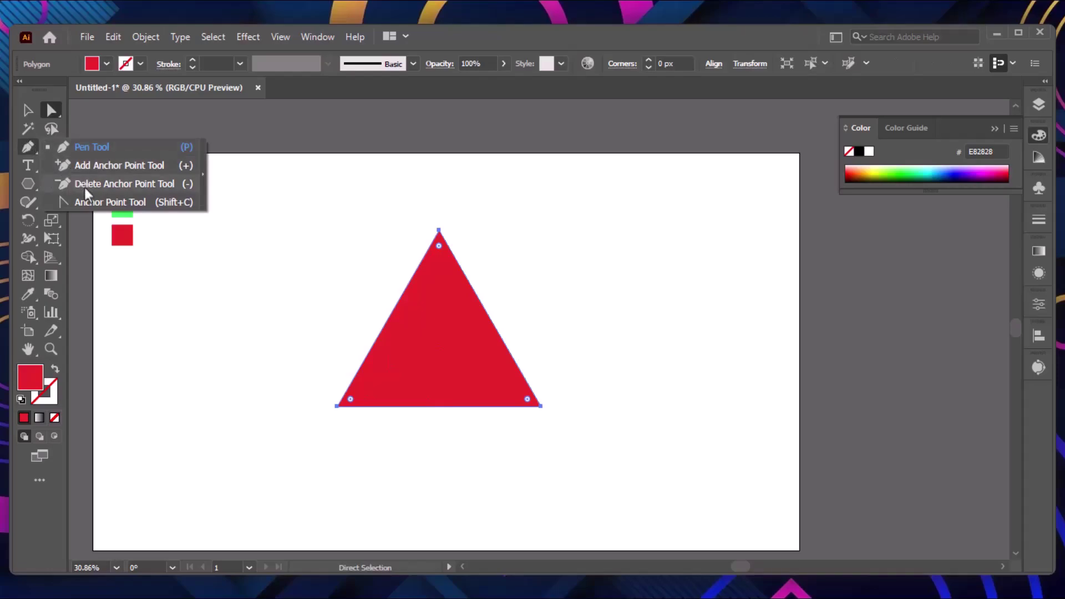
{"action": "left_click", "coordinate": [91, 205]}
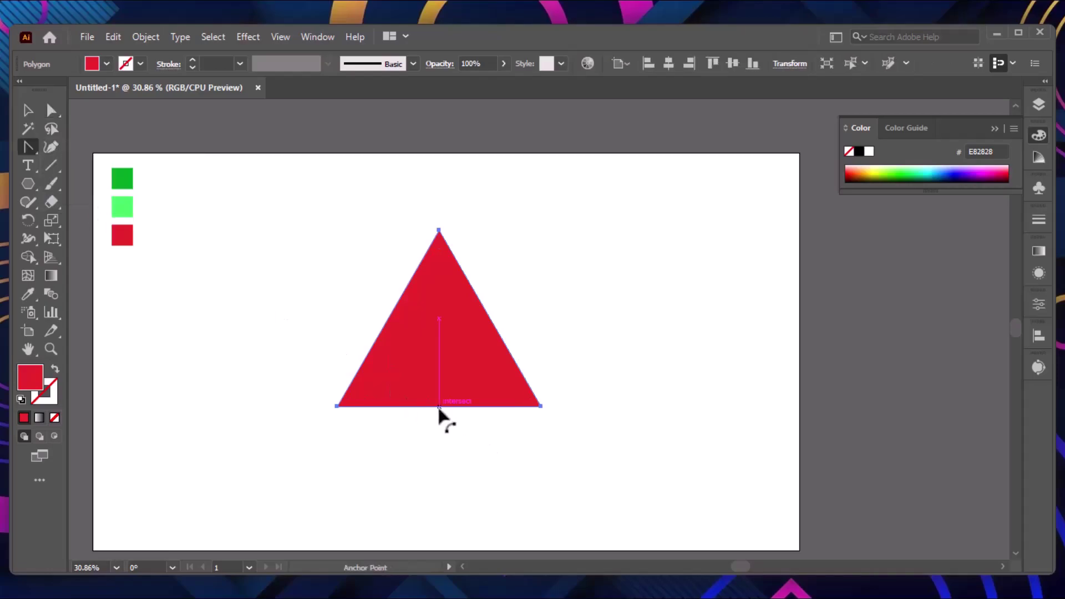
{"action": "left_click_drag", "start_coordinate": [439, 418], "coordinate": [439, 441]}
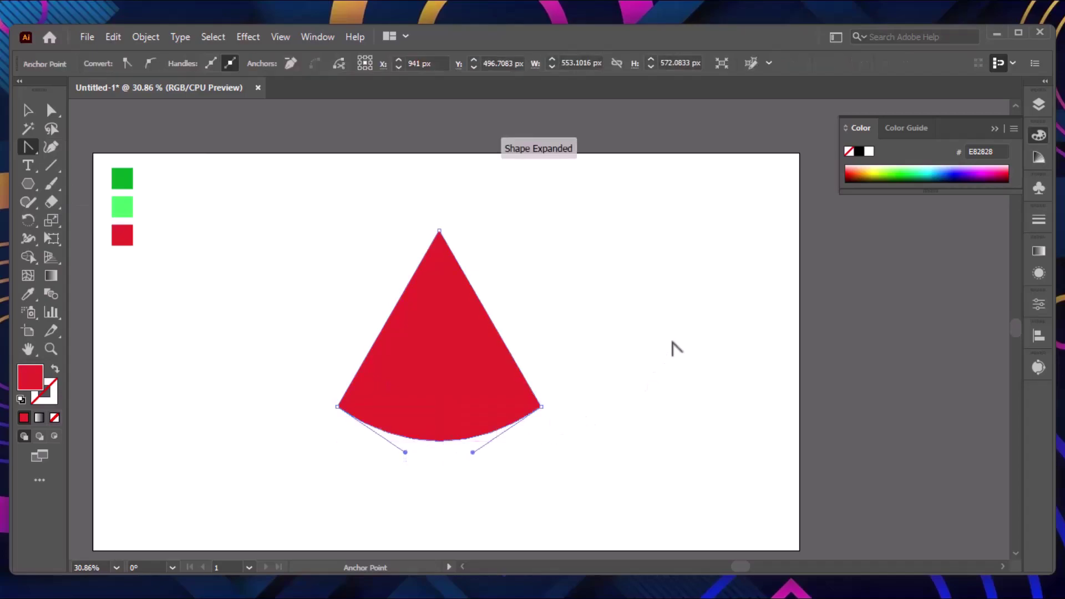
{"action": "key", "text": "v"}
{"action": "left_click", "coordinate": [670, 335]}
{"action": "left_click", "coordinate": [445, 382]}
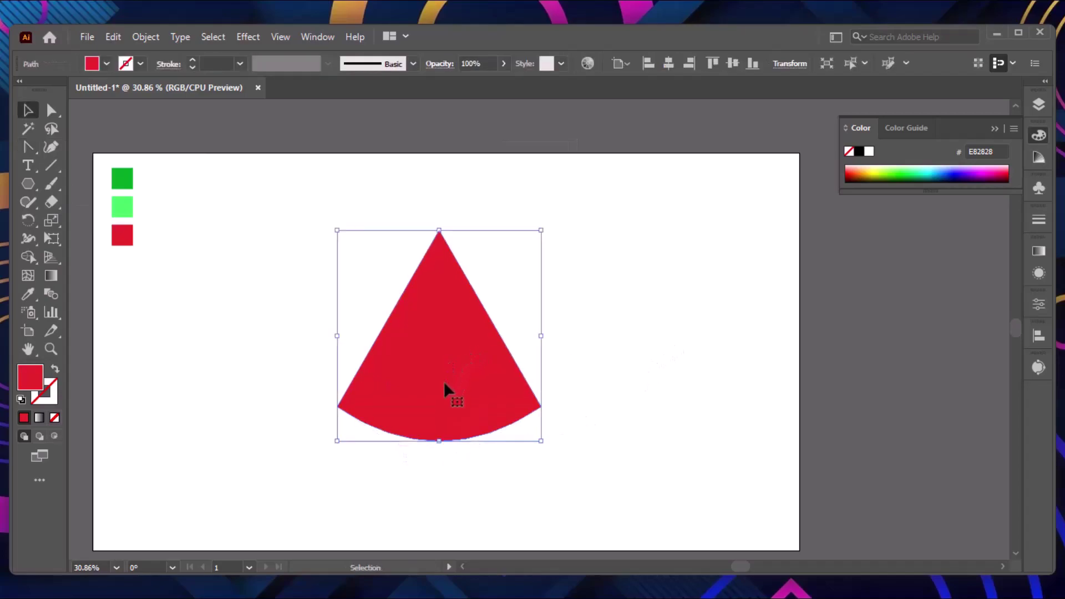
- Offset a wedge copy upward, then Shape-Build away the excess strips and corner slivers
{"action": "mouse_move", "coordinate": [445, 383]}
{"action": "left_mouse_down"}
{"action": "mouse_move", "coordinate": [451, 389]}
{"action": "mouse_move", "coordinate": [444, 373]}
{"action": "left_mouse_up"}
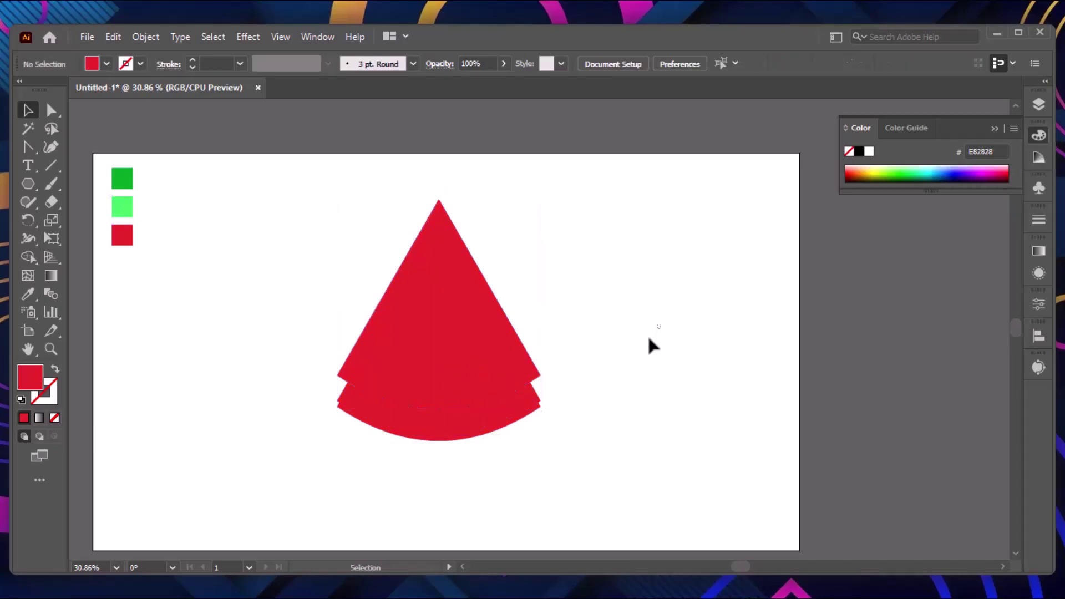
{"action": "left_click_drag", "start_coordinate": [646, 332], "coordinate": [369, 492]}
{"action": "left_click", "coordinate": [28, 257]}
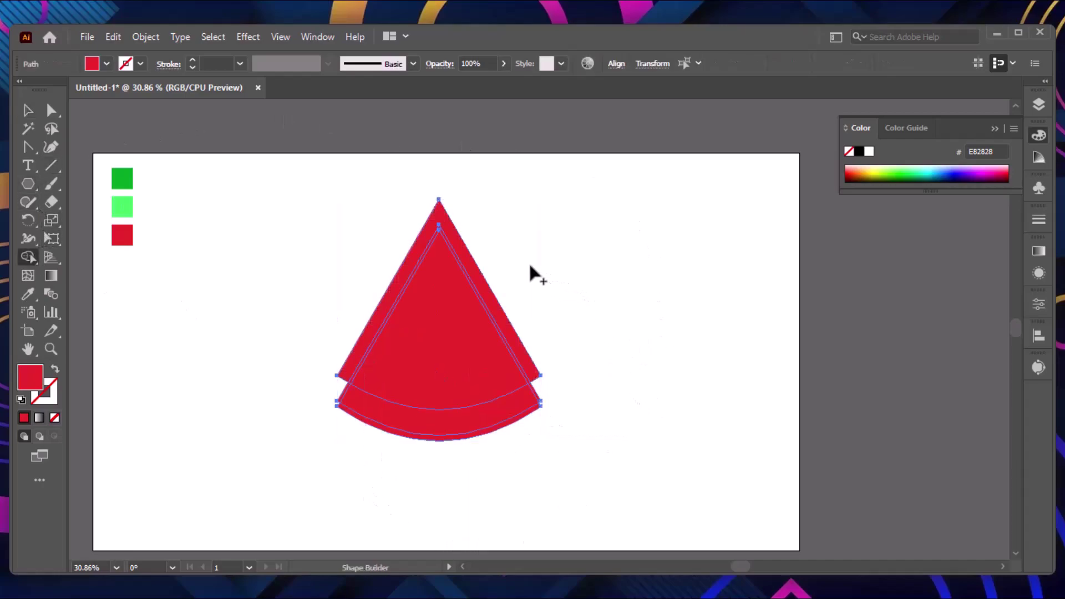
{"action": "left_click_drag", "start_coordinate": [529, 265], "coordinate": [502, 319]}
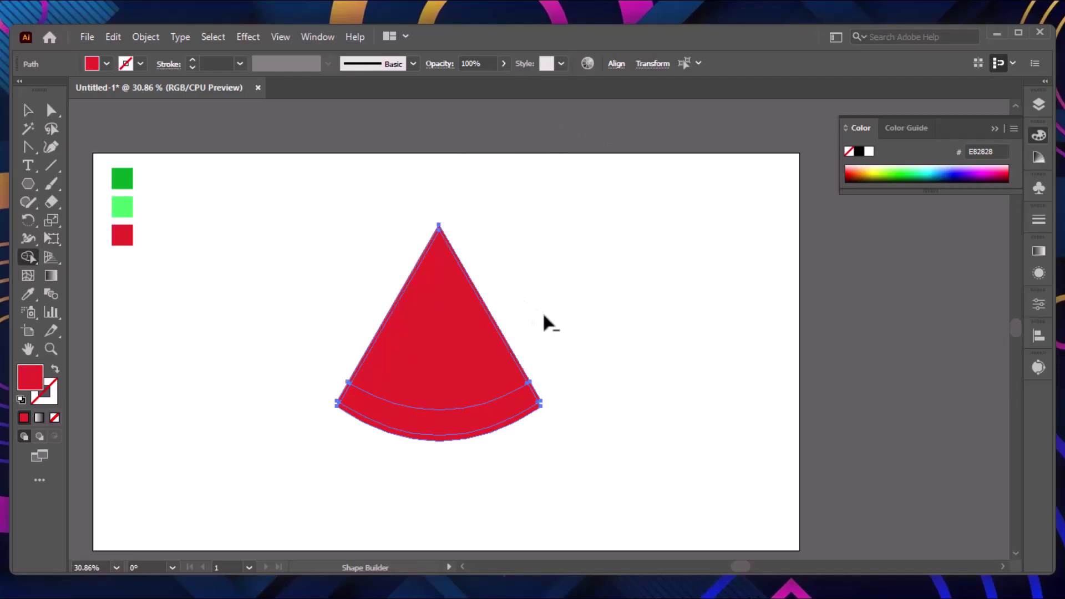
{"action": "left_click_drag", "start_coordinate": [506, 347], "coordinate": [507, 345]}
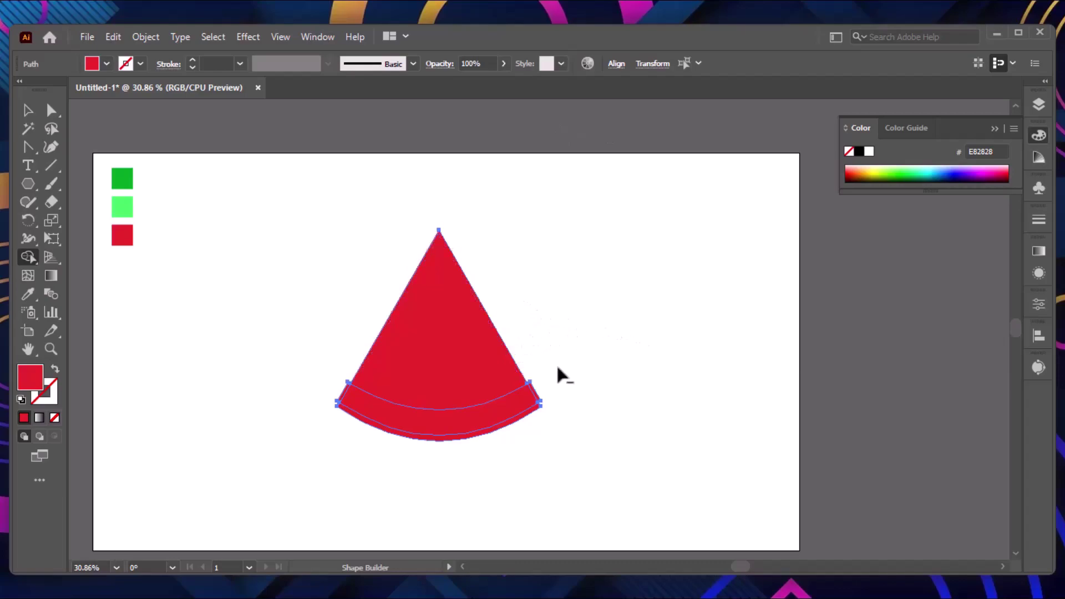
{"action": "left_click", "coordinate": [535, 392], "text": "alt"}
{"action": "left_click", "coordinate": [344, 391], "text": "alt"}
{"action": "key", "text": "v"}
{"action": "left_click", "coordinate": [675, 354]}
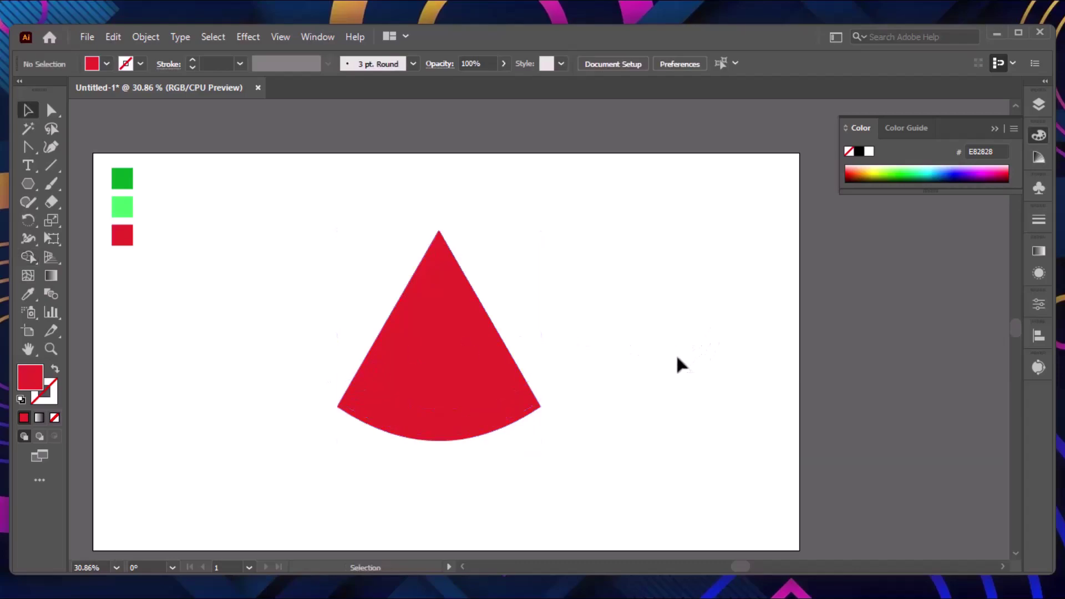
{"action": "left_click", "coordinate": [429, 360]}
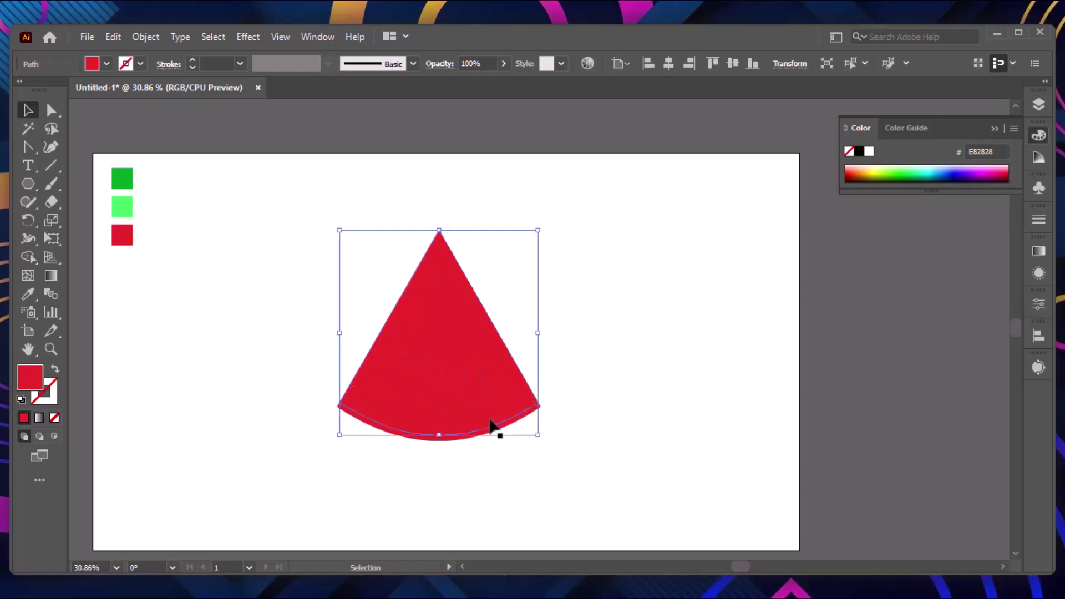
- Fill the upper bottom band with light green and the thin outer strip with dark green
{"action": "key", "text": "i"}
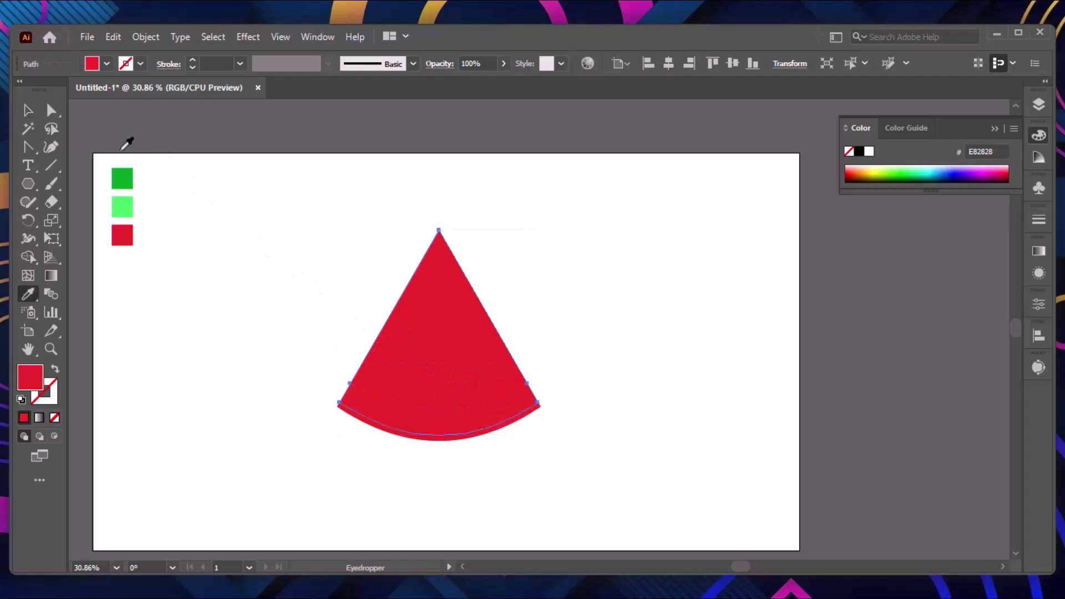
{"action": "left_click", "coordinate": [122, 203]}
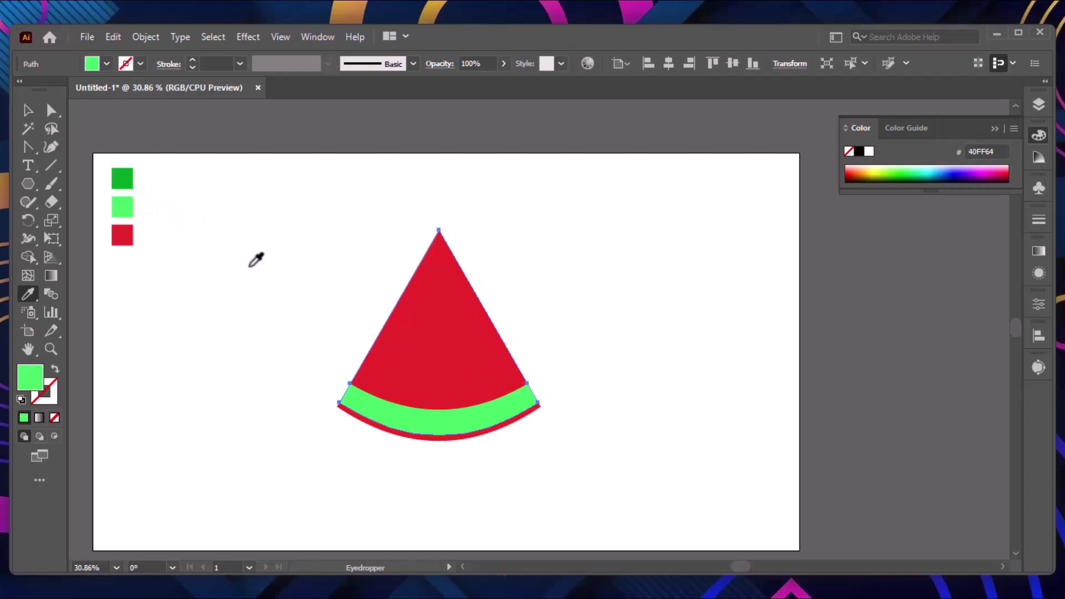
{"action": "key", "text": "v"}
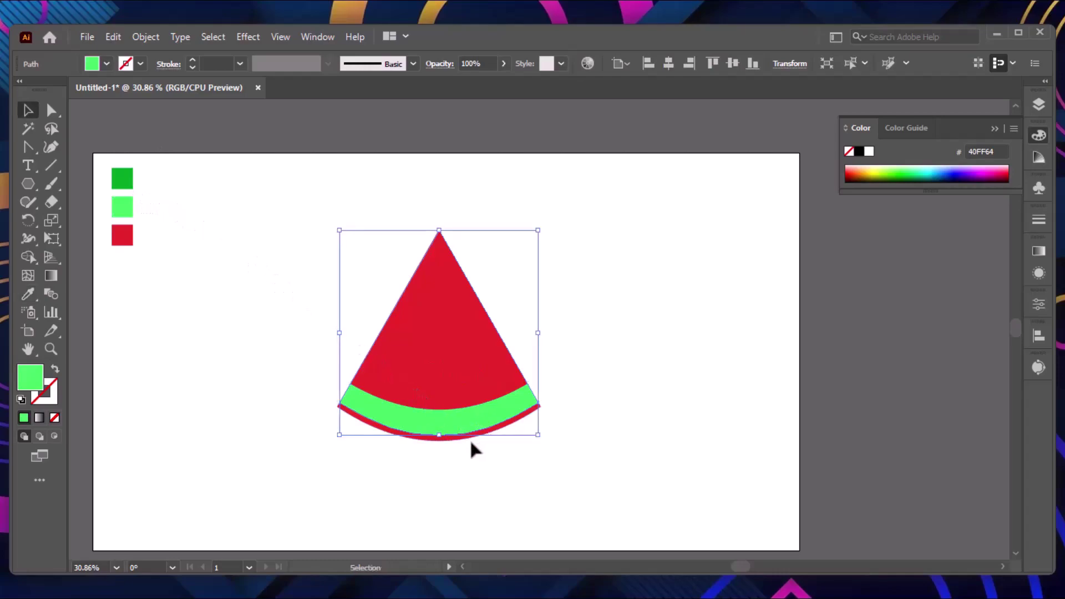
{"action": "left_click", "coordinate": [460, 438]}
{"action": "key", "text": "i"}
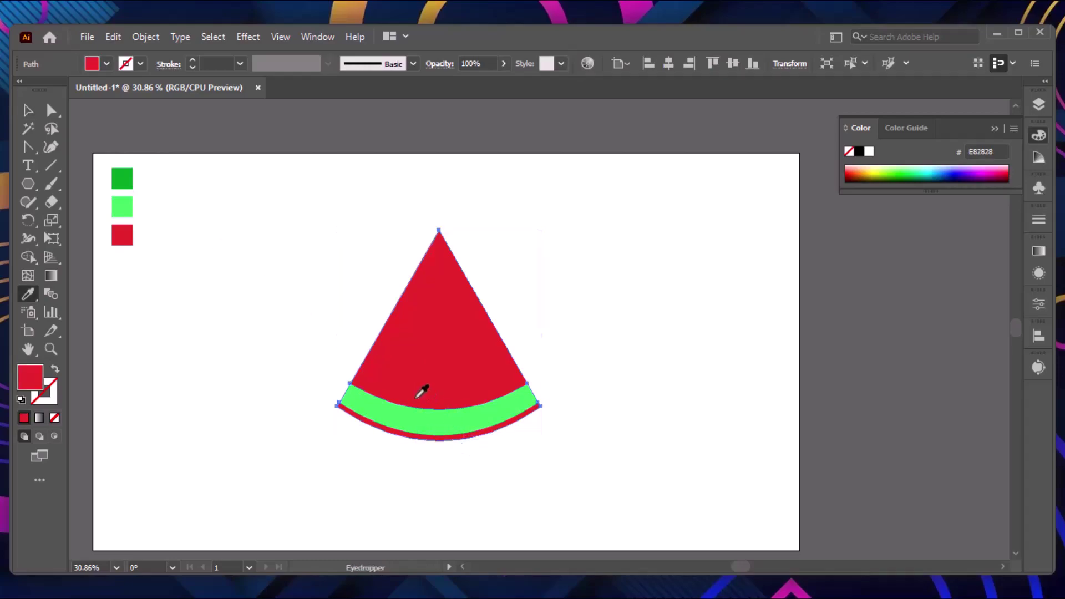
{"action": "left_click", "coordinate": [125, 178]}
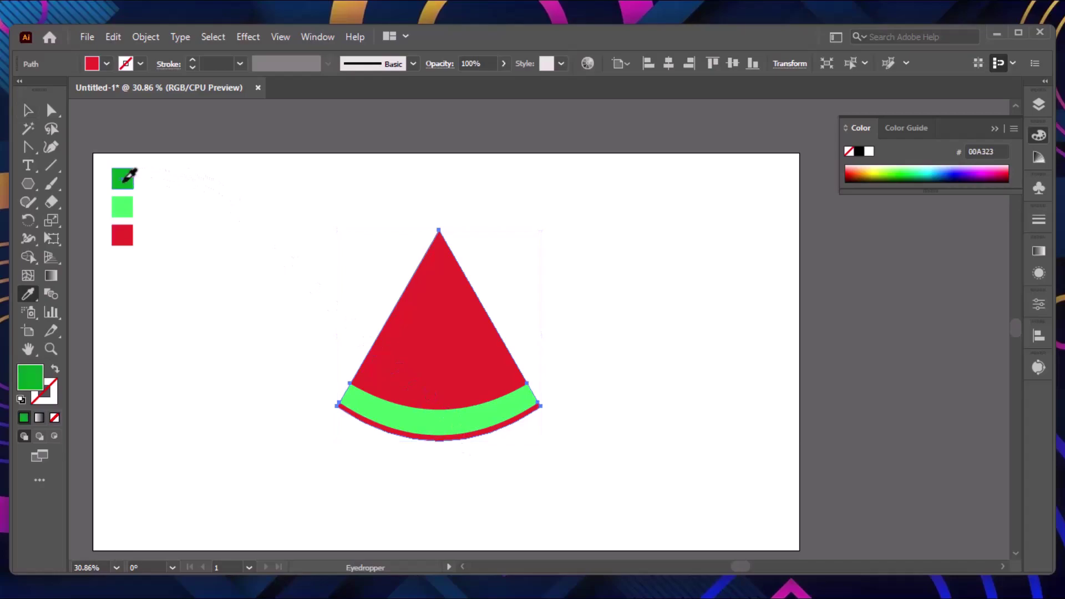
{"action": "key", "text": "v"}
{"action": "left_click", "coordinate": [694, 348]}
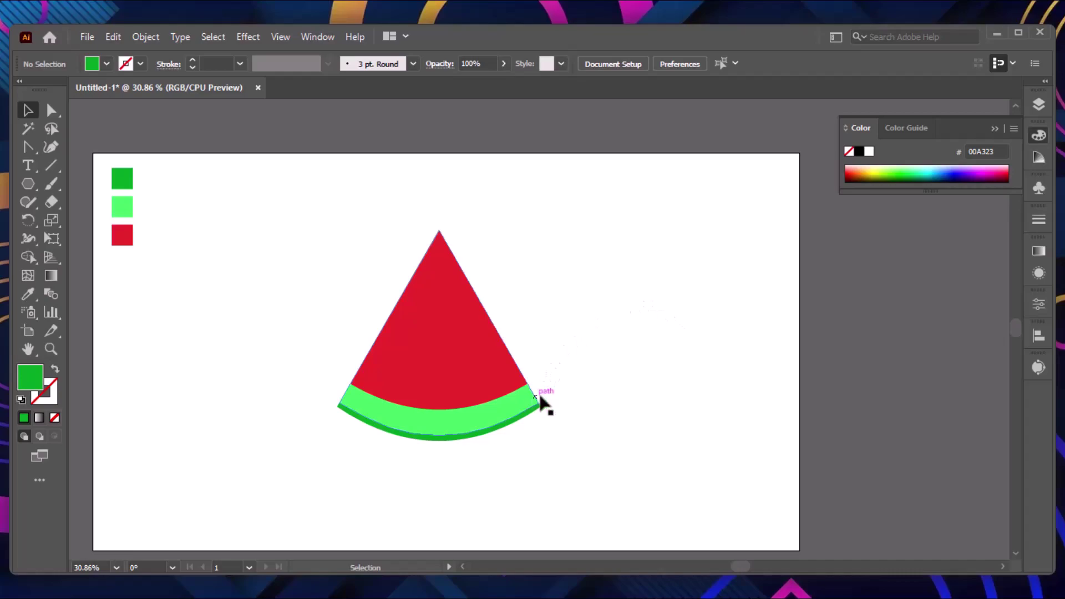
{"action": "left_click", "coordinate": [28, 147]}
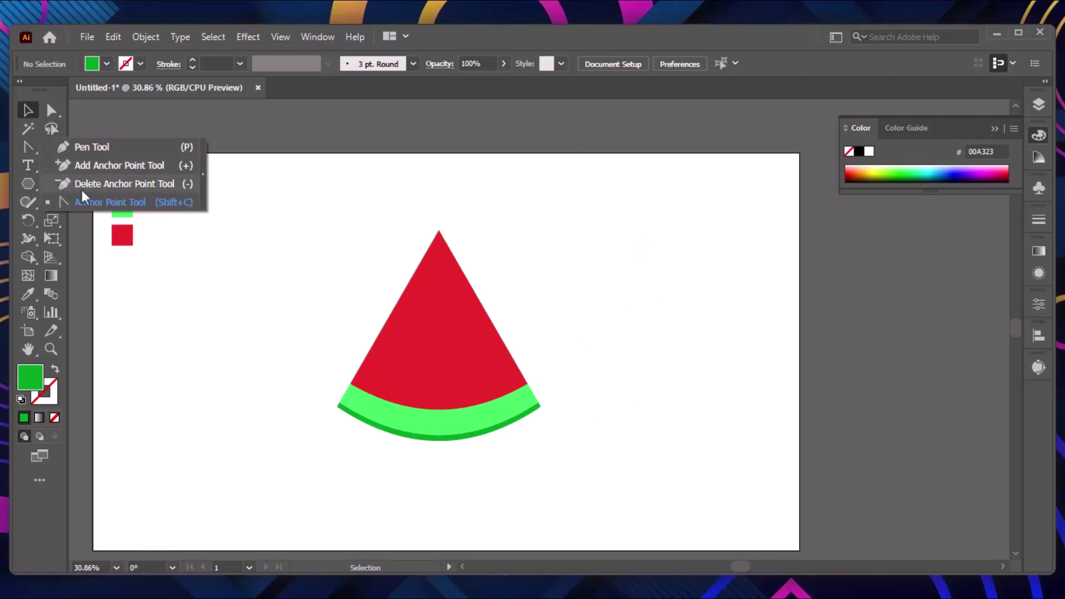
- Add anchor points near the right corner on the flesh and both rind bands, then zoom in
{"action": "left_click", "coordinate": [115, 162]}
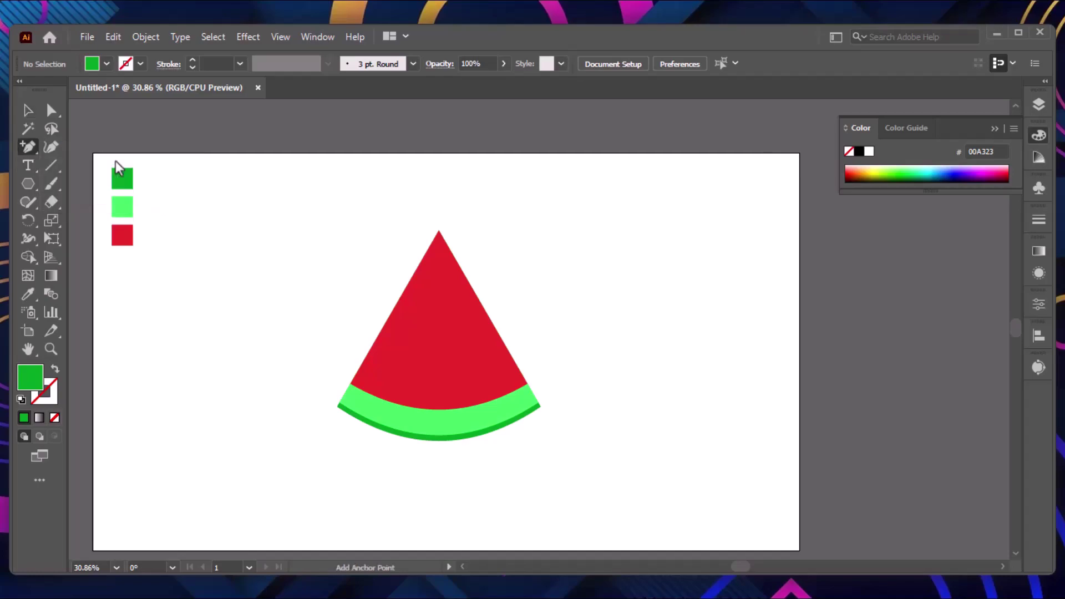
{"action": "left_click", "coordinate": [512, 391]}
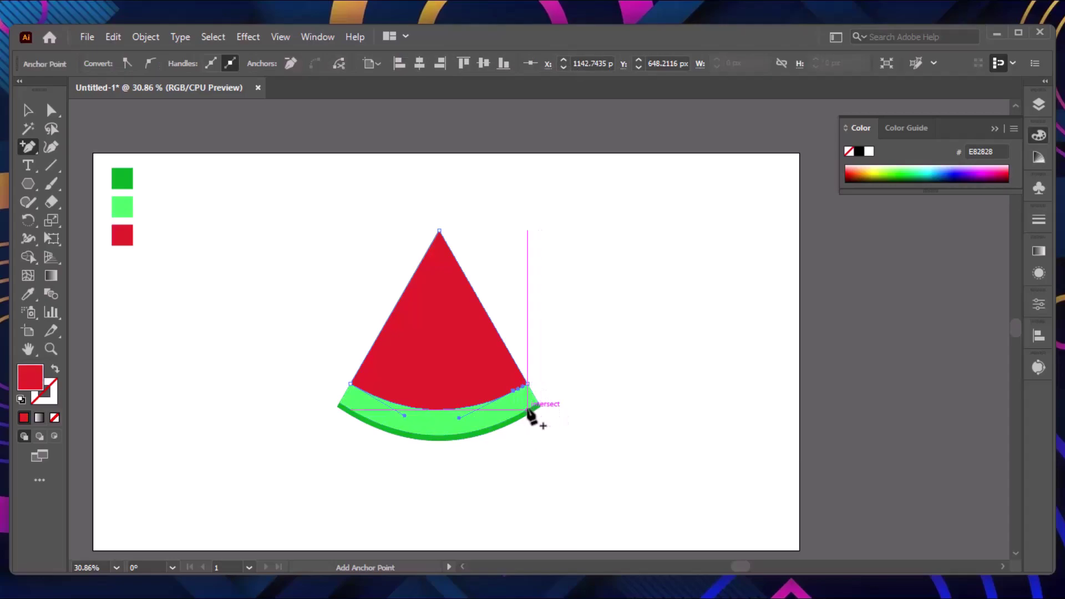
{"action": "left_click", "coordinate": [527, 410]}
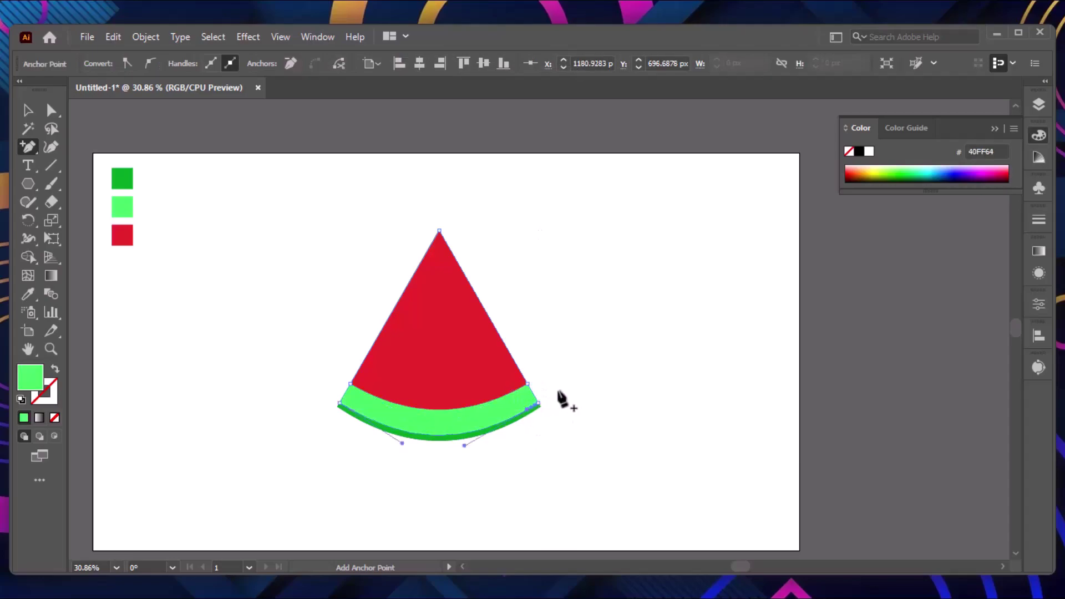
{"action": "left_click", "coordinate": [529, 417]}
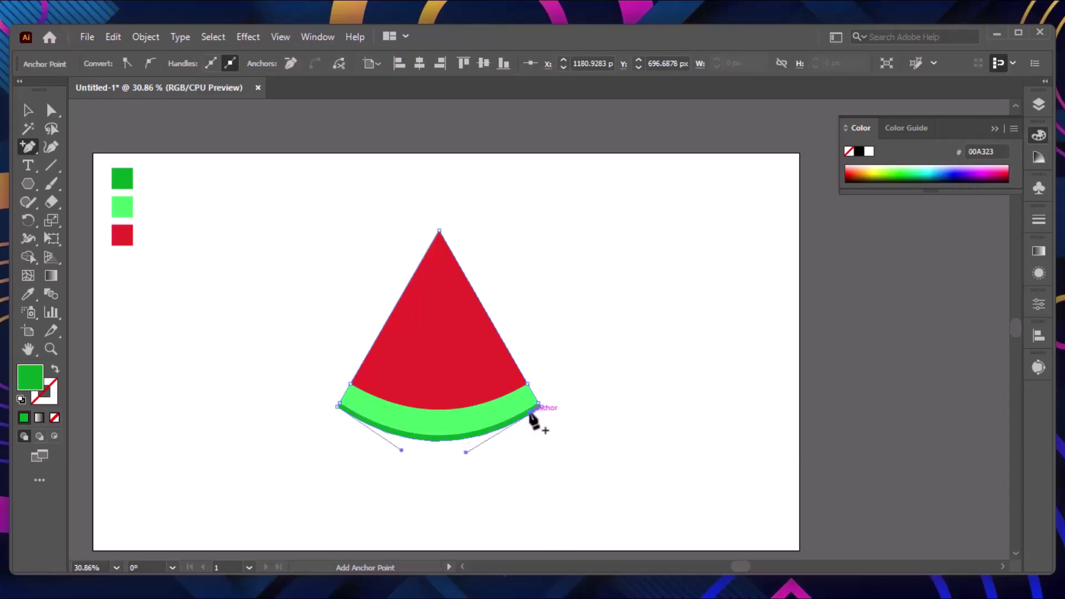
{"action": "key", "text": "v"}
{"action": "left_click", "coordinate": [488, 325]}
{"action": "key", "text": "z"}
{"action": "left_click_drag", "start_coordinate": [454, 340], "coordinate": [581, 441]}
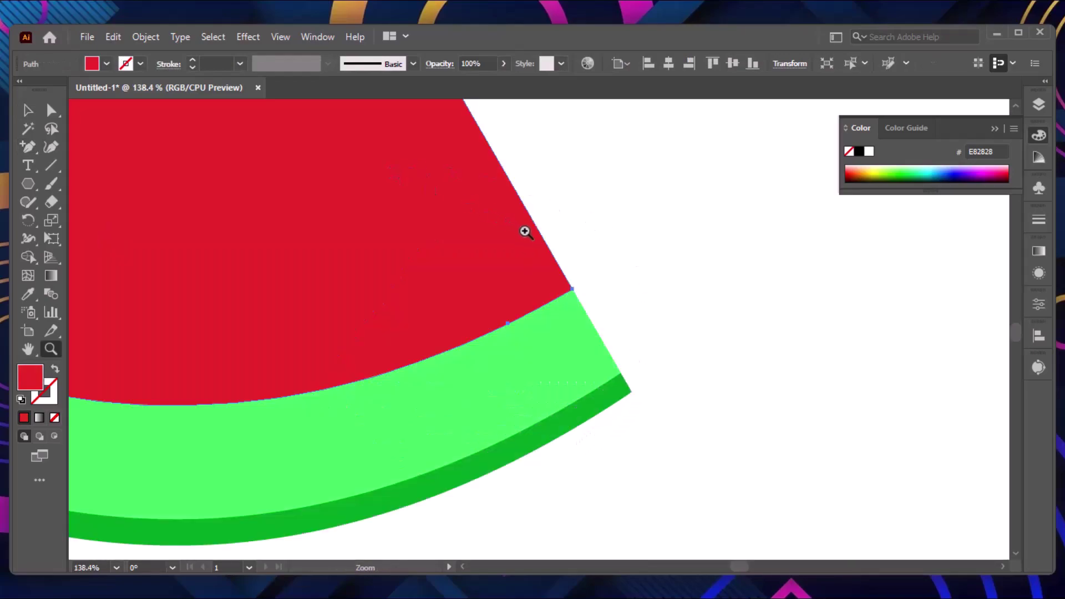
- Select the right-end anchors at the red/green boundary and on the dark band's lower edge
{"action": "key", "text": "v"}
{"action": "left_click", "coordinate": [598, 385]}
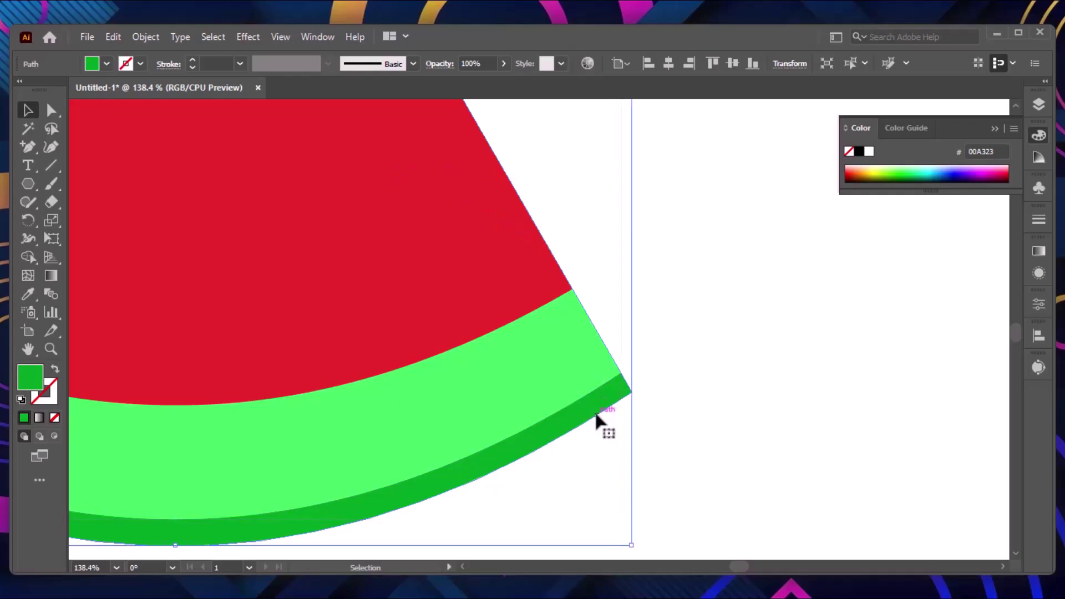
{"action": "left_click", "coordinate": [597, 420]}
{"action": "left_click", "coordinate": [51, 110]}
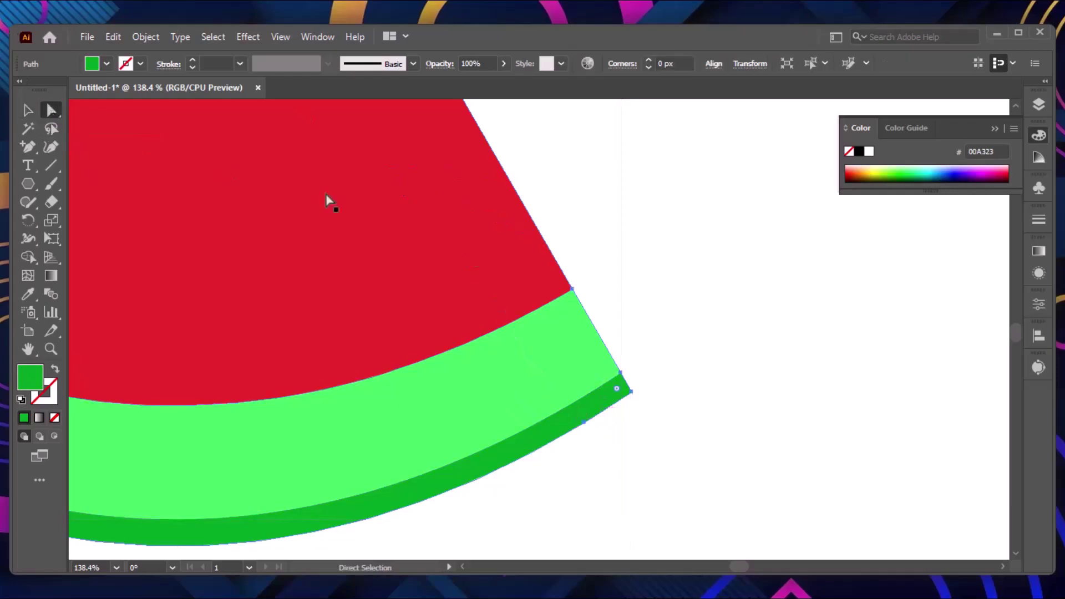
{"action": "left_click", "coordinate": [493, 338]}
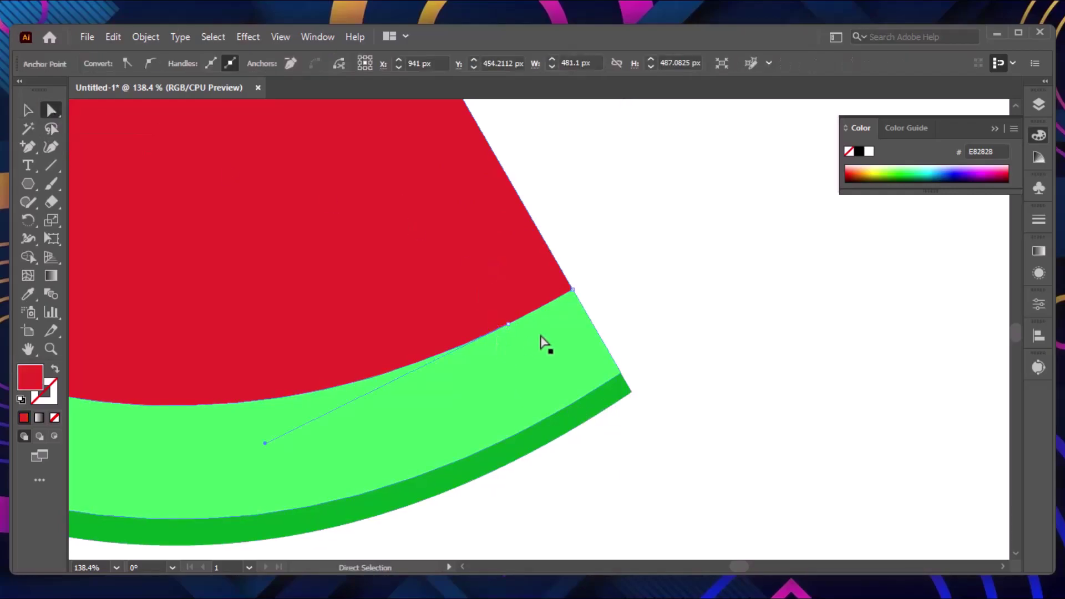
{"action": "left_click", "coordinate": [508, 324]}
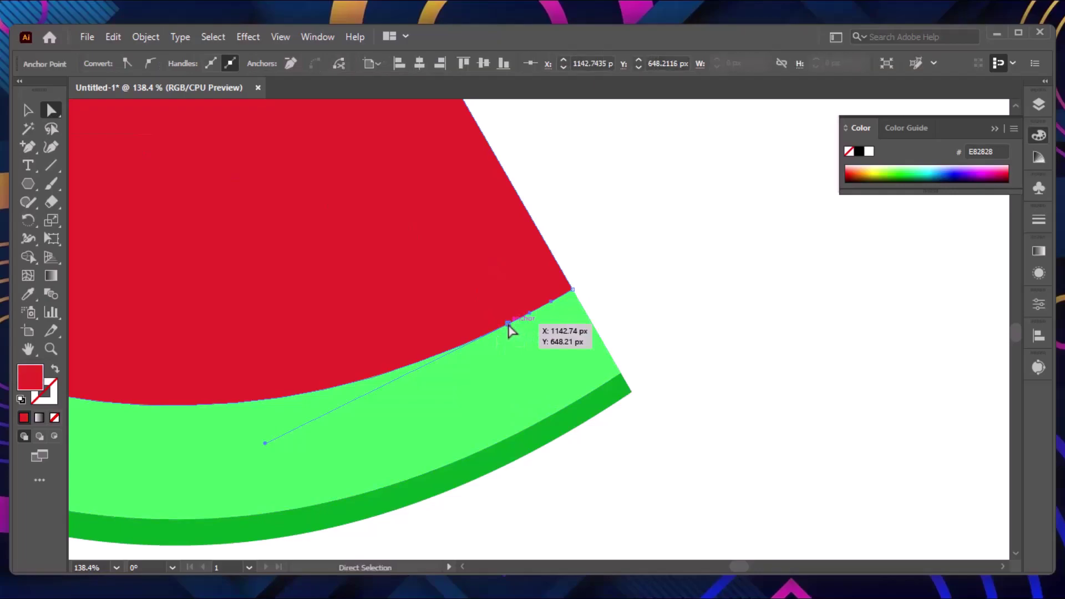
{"action": "left_click", "coordinate": [700, 294]}
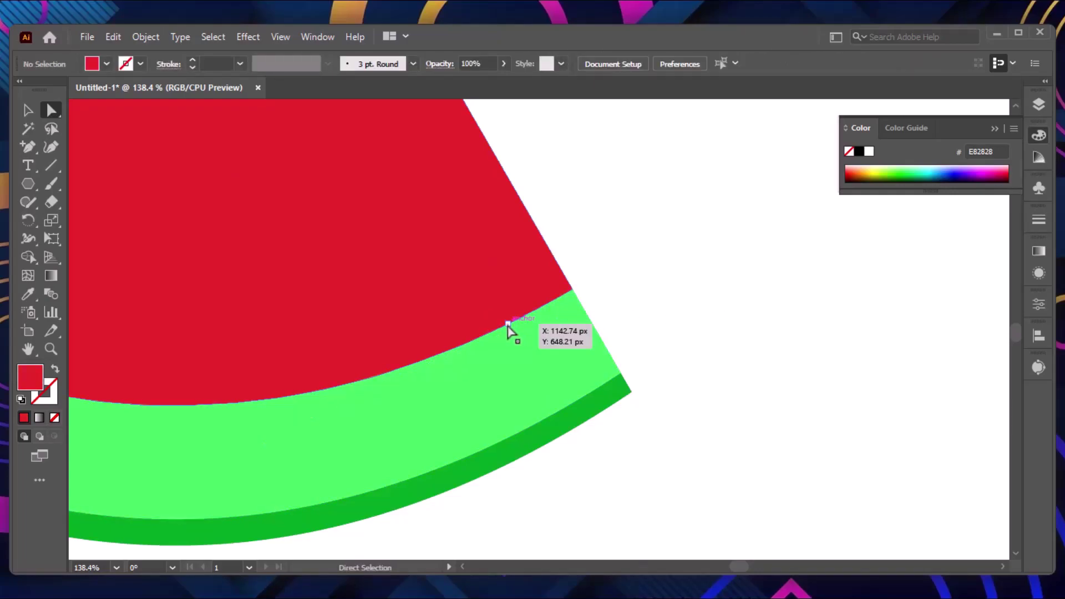
{"action": "key", "text": "ctrl"}
{"action": "key", "text": "ctrl"}
{"action": "left_click", "coordinate": [508, 324]}
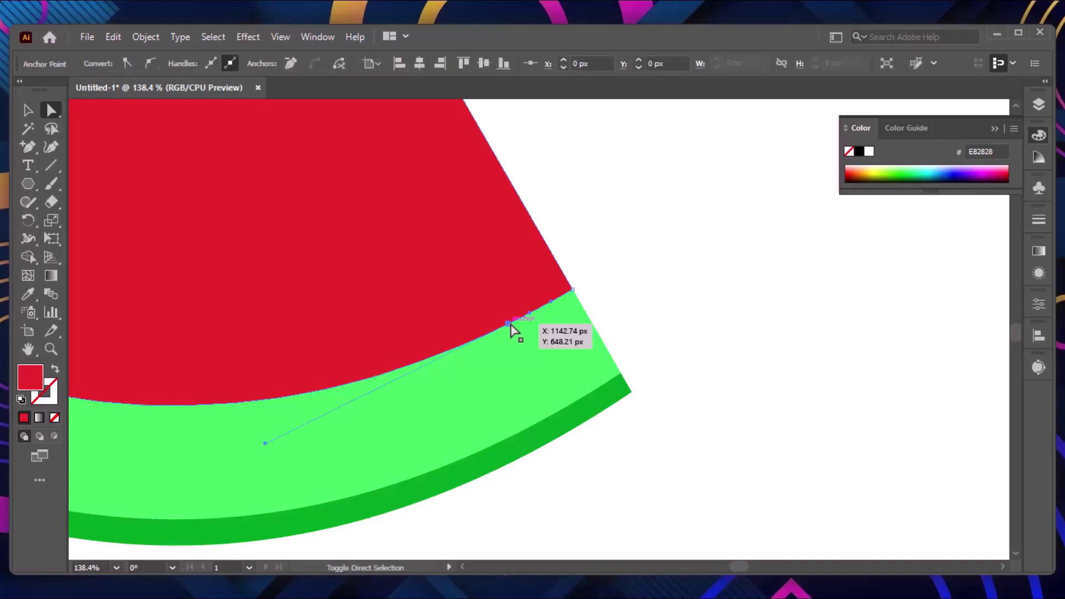
{"action": "left_click", "coordinate": [571, 404], "text": "shift"}
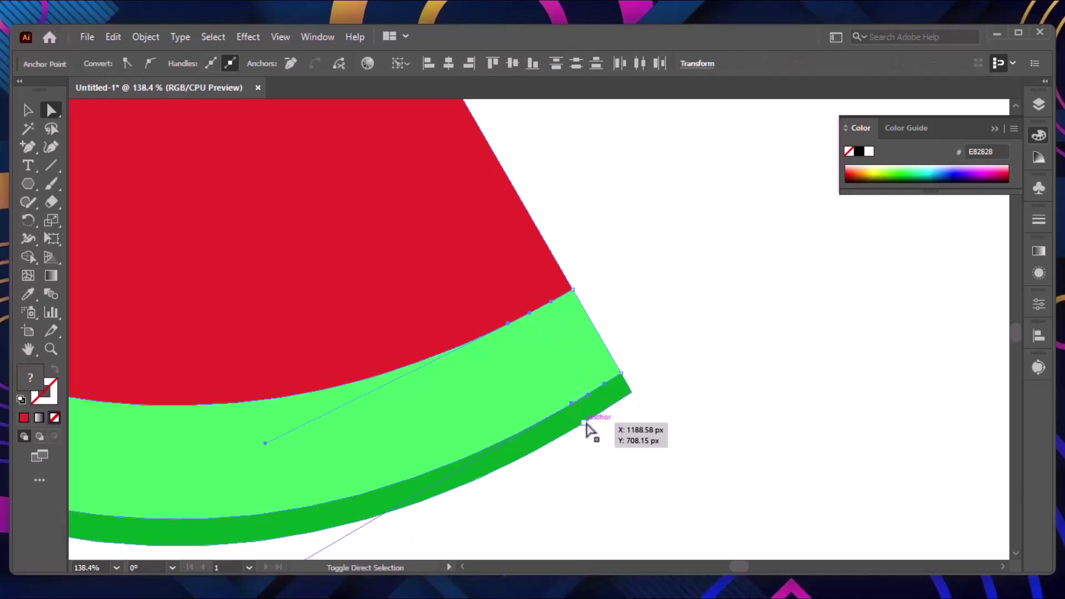
{"action": "left_click", "coordinate": [584, 425], "text": "shift"}
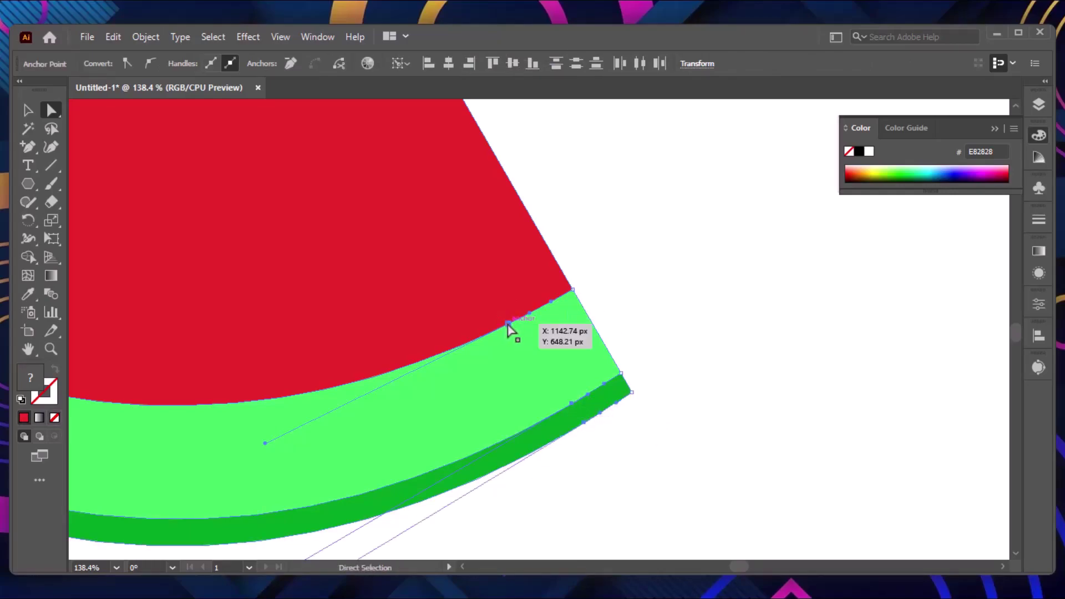
- Nudge the selected anchors up, then left and down to bend the rind tip; zoom out
{"action": "key", "text": "Up"}
{"action": "key", "text": "Up"}
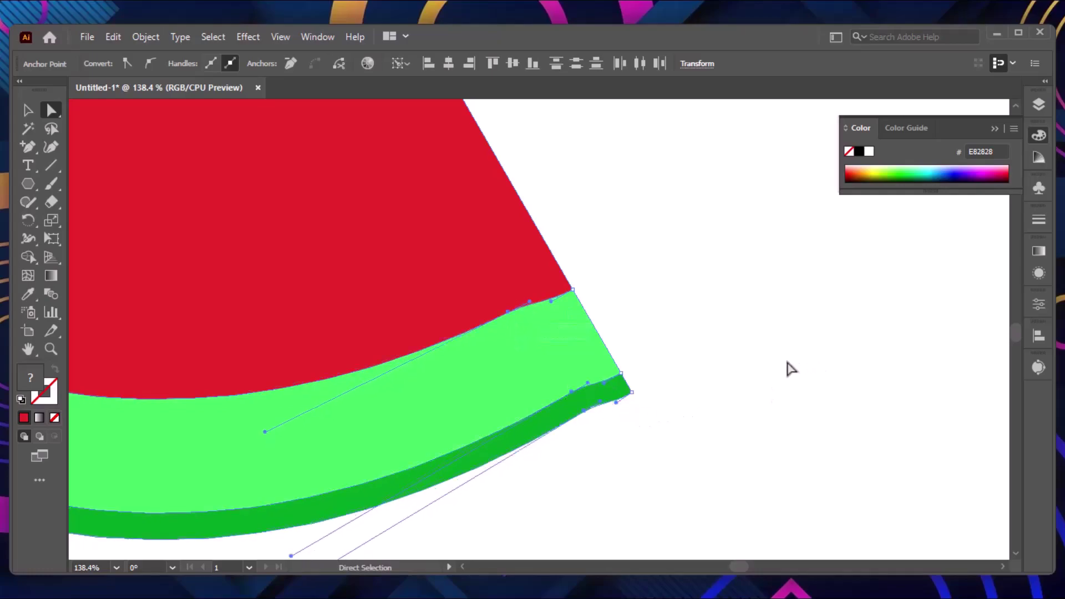
{"action": "key", "text": "Up"}
{"action": "key", "text": "Up"}
{"action": "key", "text": "Up"}
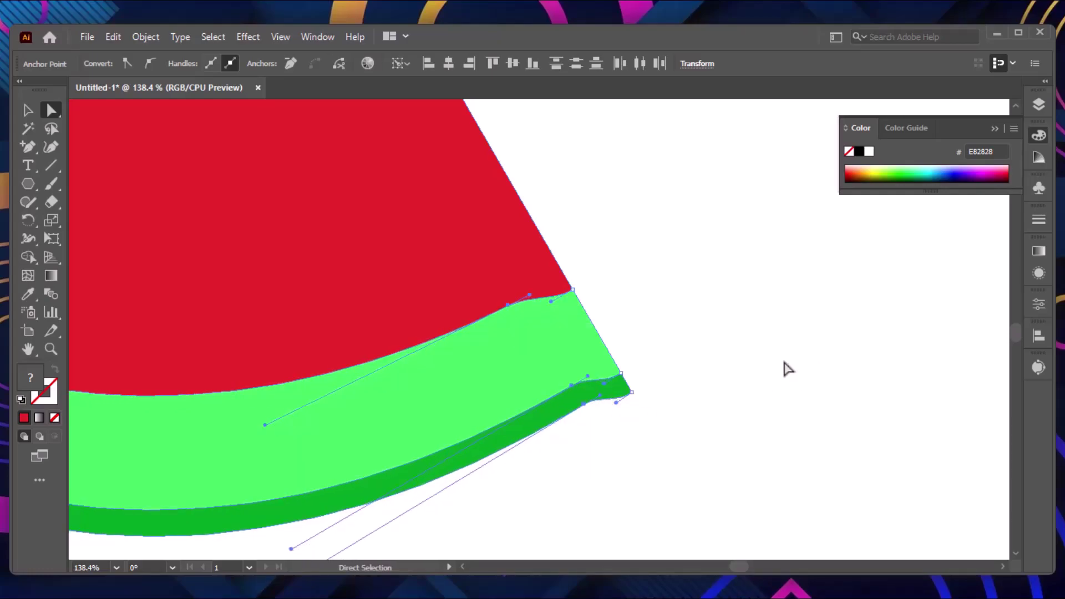
{"action": "key", "text": "Down"}
{"action": "key", "text": "Down"}
{"action": "key", "text": "Left"}
{"action": "key", "text": "Left"}
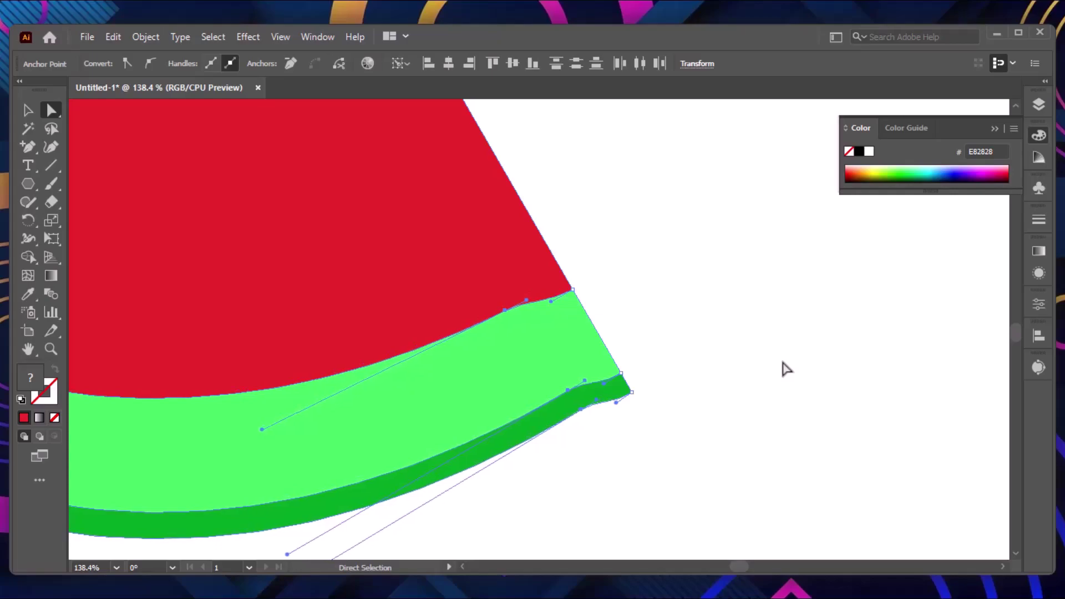
{"action": "key", "text": "Left"}
{"action": "key", "text": "Left"}
{"action": "key", "text": "Down"}
{"action": "key", "text": "Left"}
{"action": "key", "text": "Left"}
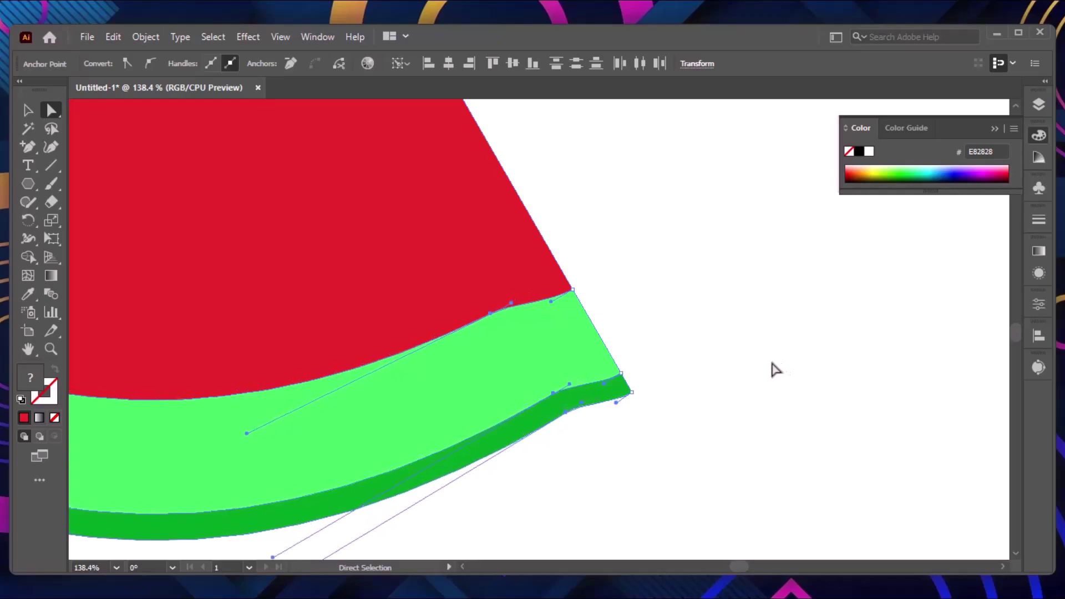
{"action": "key", "text": "v"}
{"action": "left_click", "coordinate": [770, 369]}
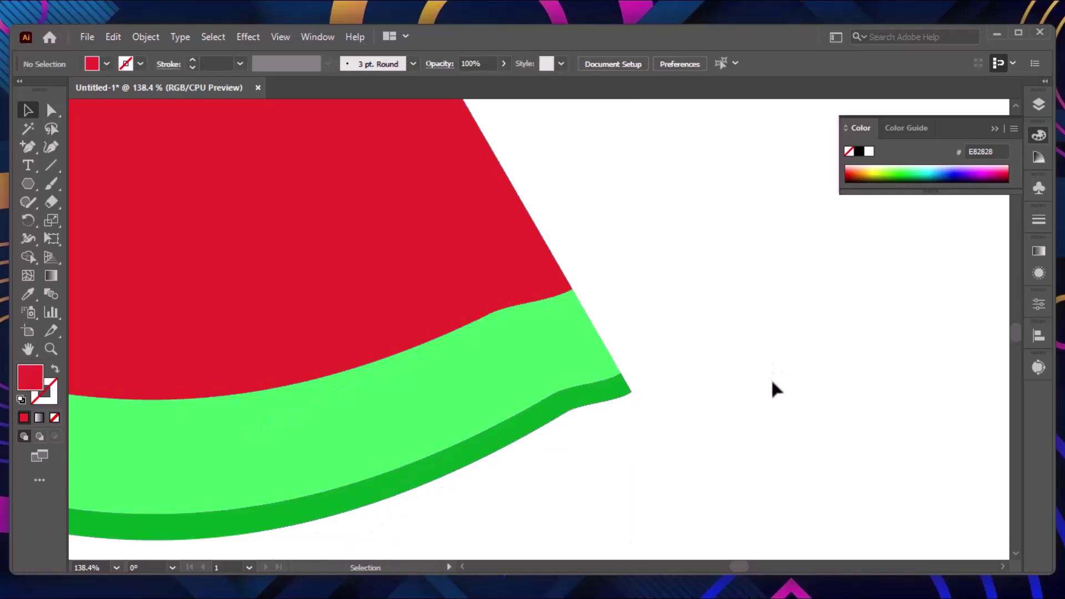
{"action": "key", "text": "ctrl+0"}
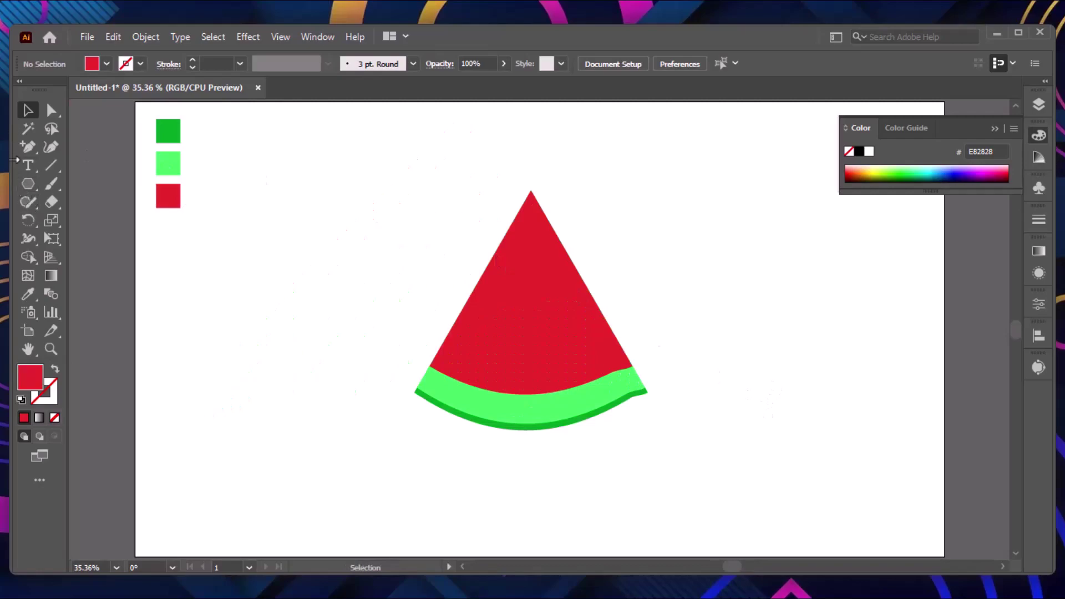
{"action": "left_click_drag", "start_coordinate": [27, 147], "coordinate": [62, 165]}
- Set the fill colour to black
{"action": "key", "text": "p"}
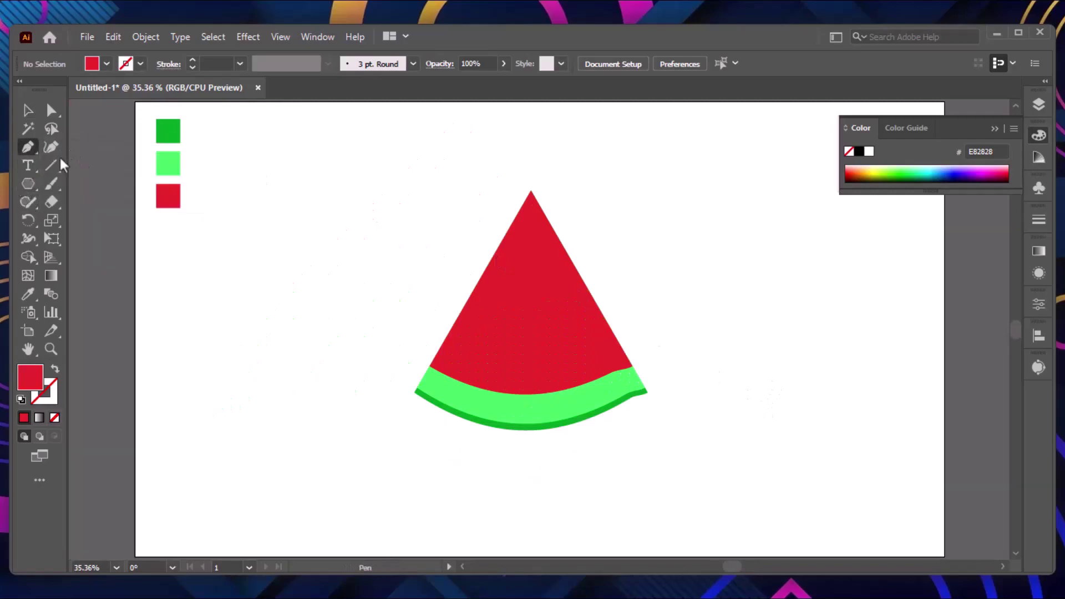
{"action": "double_click", "coordinate": [27, 378]}
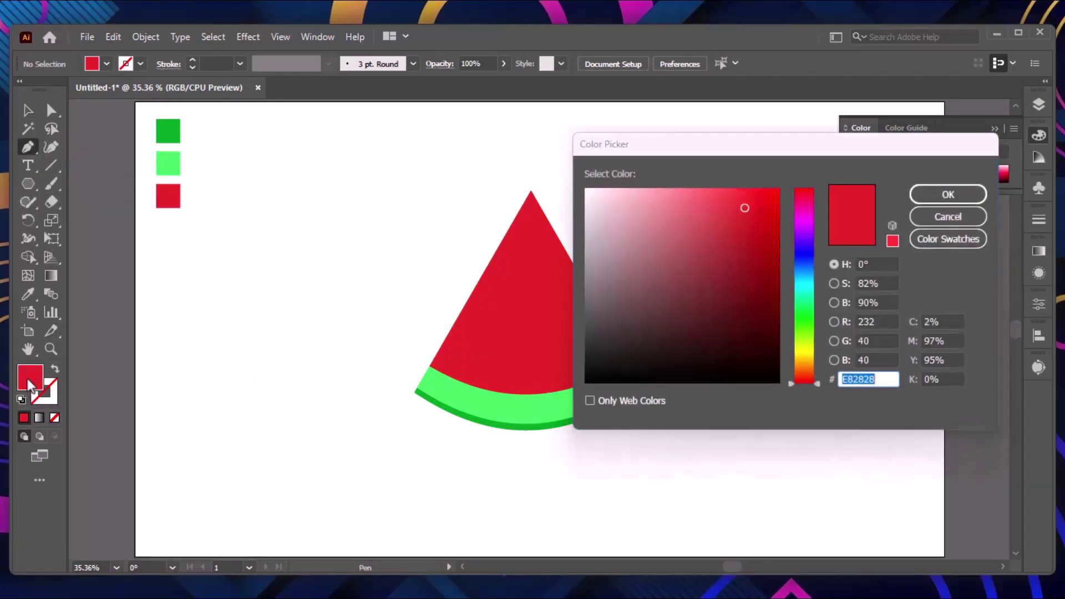
{"action": "mouse_move", "coordinate": [661, 199]}
{"action": "left_mouse_down"}
{"action": "mouse_move", "coordinate": [685, 375]}
{"action": "mouse_move", "coordinate": [783, 392]}
{"action": "left_mouse_up"}
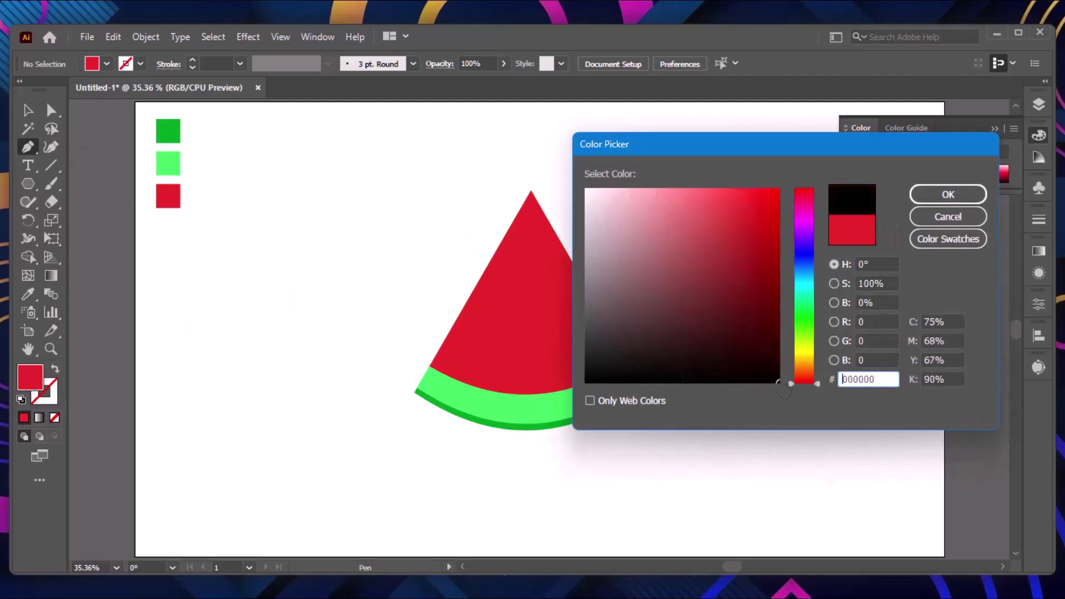
{"action": "left_click", "coordinate": [948, 194]}
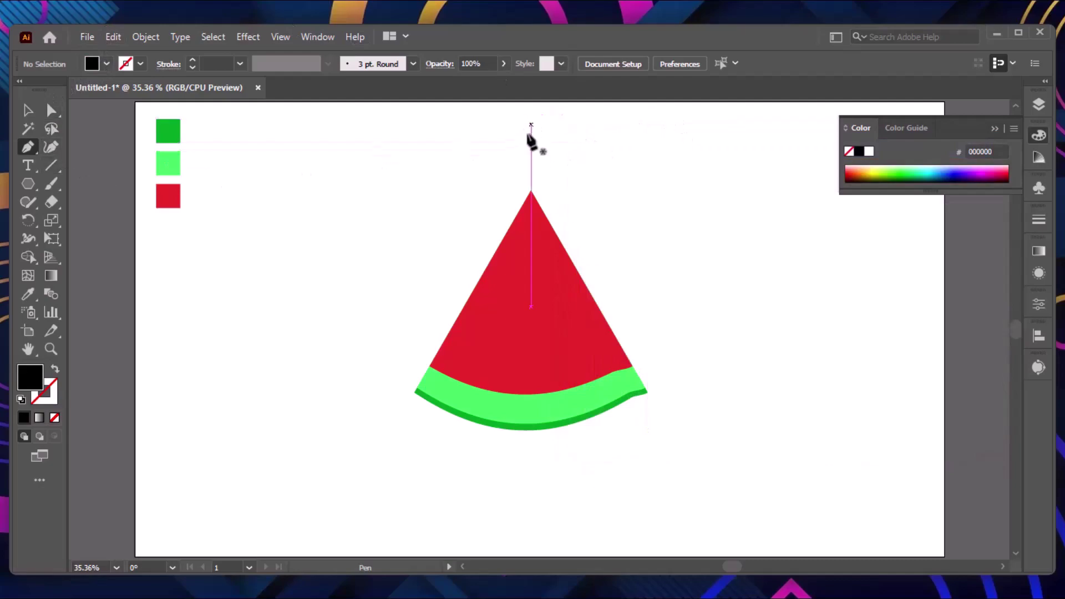
- Draw a closed triangle from the slice's tip to past the rind's right end, then select everything
{"action": "left_click", "coordinate": [527, 181]}
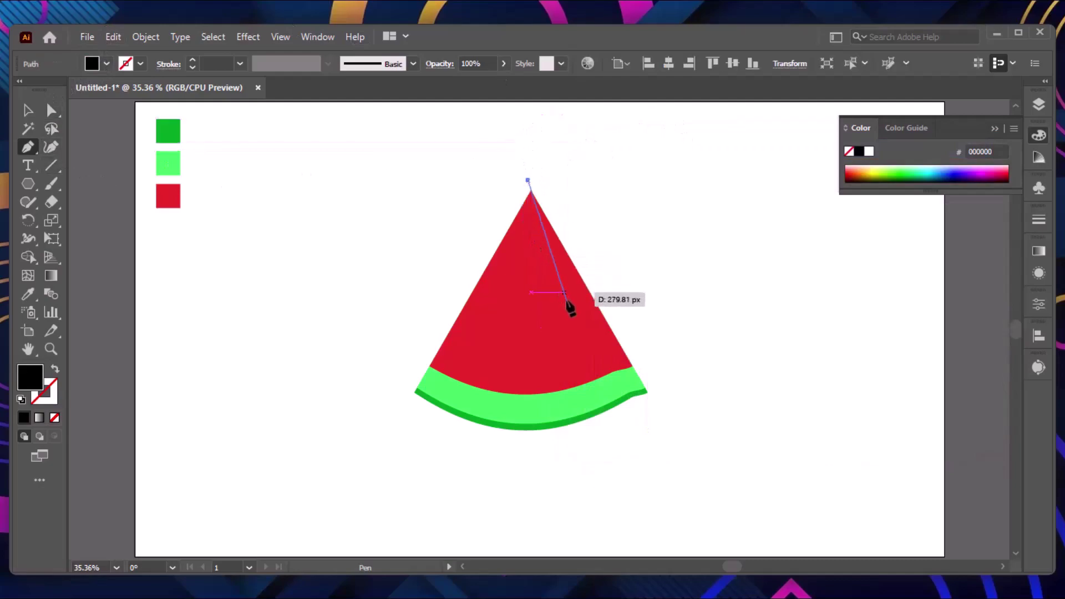
{"action": "left_click", "coordinate": [642, 423]}
{"action": "left_click", "coordinate": [694, 397]}
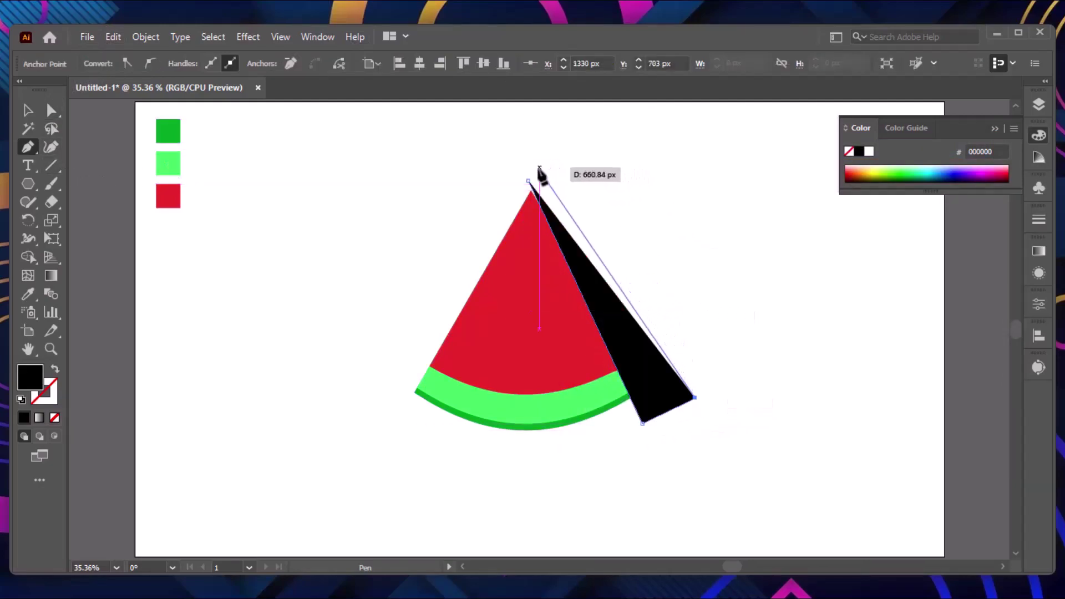
{"action": "left_click", "coordinate": [527, 181]}
{"action": "key", "text": "v"}
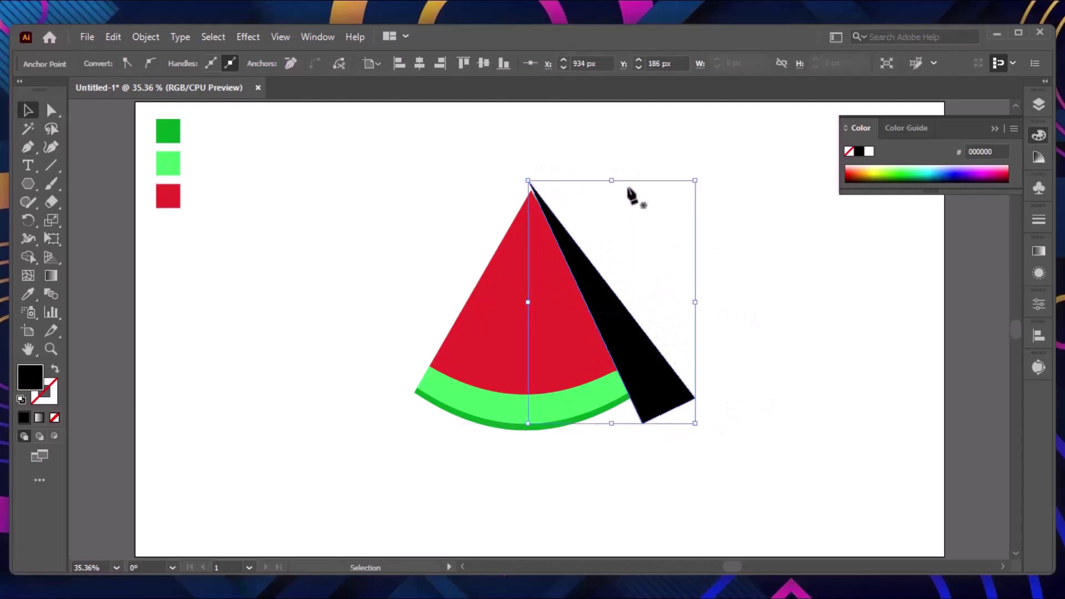
{"action": "left_click", "coordinate": [694, 204]}
{"action": "left_click_drag", "start_coordinate": [756, 255], "coordinate": [637, 467]}
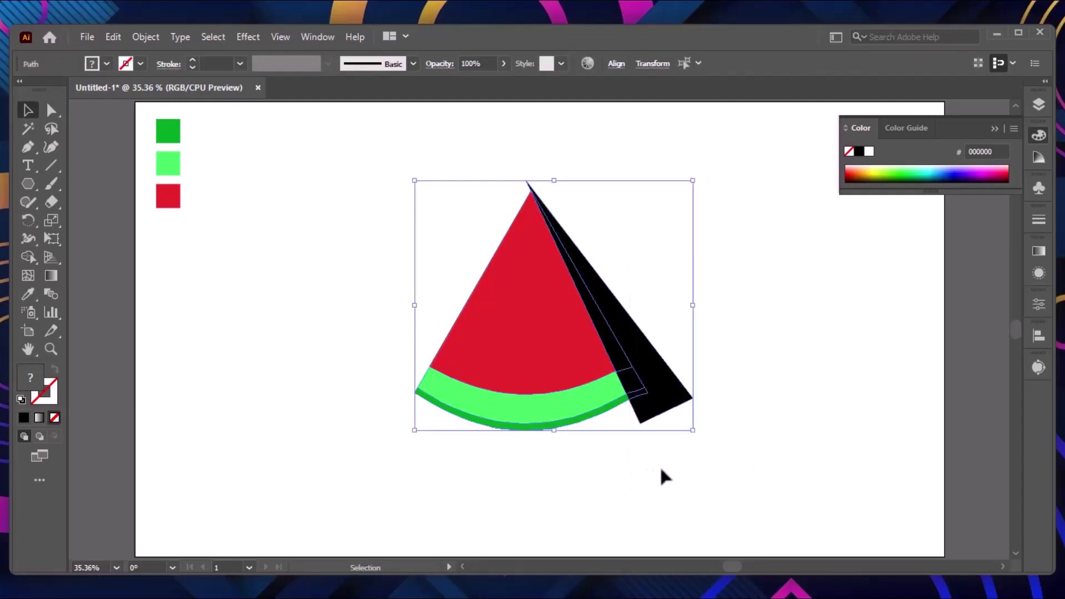
- Delete the black wedge outside the slice with the Shape Builder
{"action": "left_click", "coordinate": [29, 258]}
{"action": "left_click", "coordinate": [676, 399], "text": "alt"}
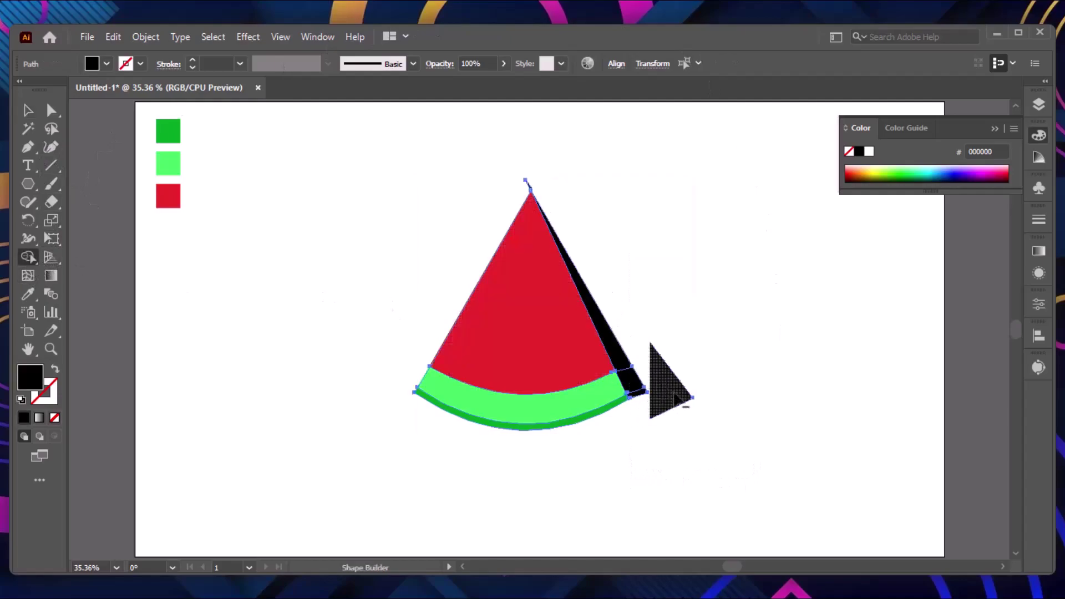
{"action": "key", "text": "z"}
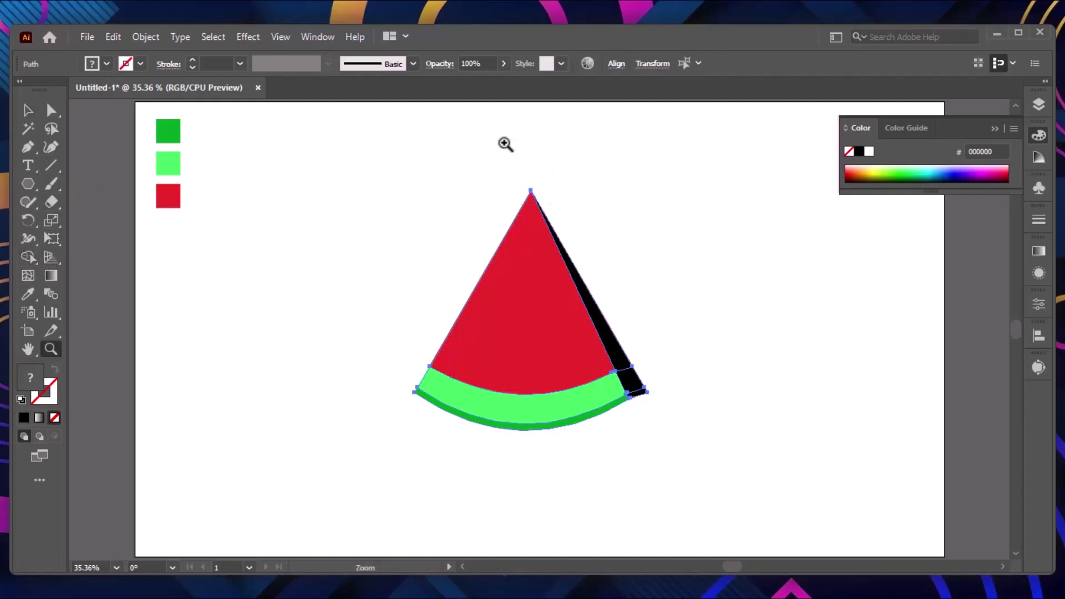
{"action": "left_click_drag", "start_coordinate": [474, 138], "coordinate": [584, 254]}
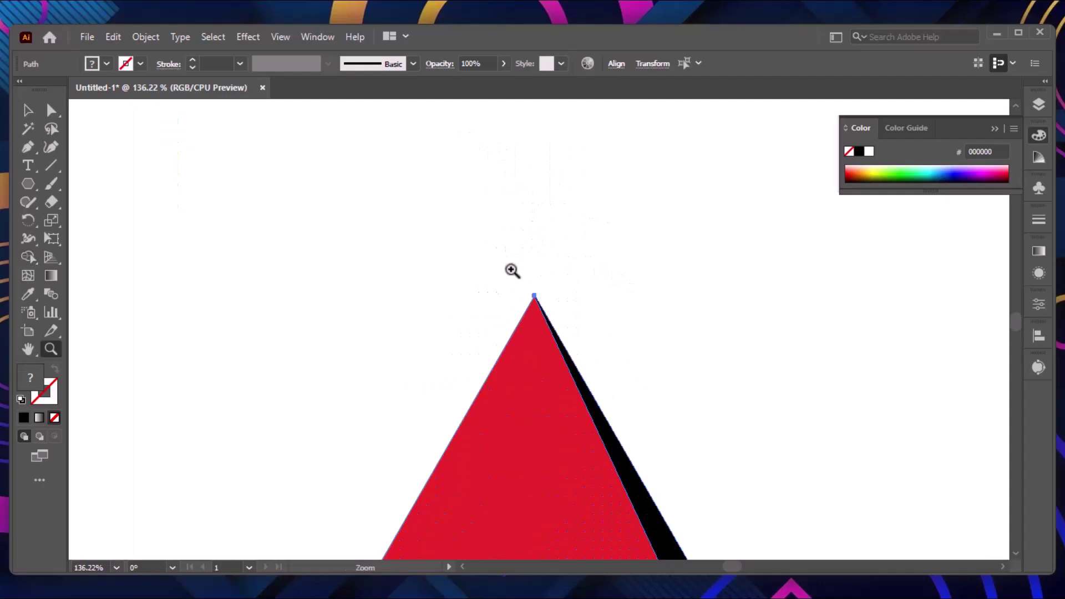
{"action": "left_click_drag", "start_coordinate": [512, 270], "coordinate": [578, 357]}
{"action": "left_click", "coordinate": [643, 360], "text": "alt"}
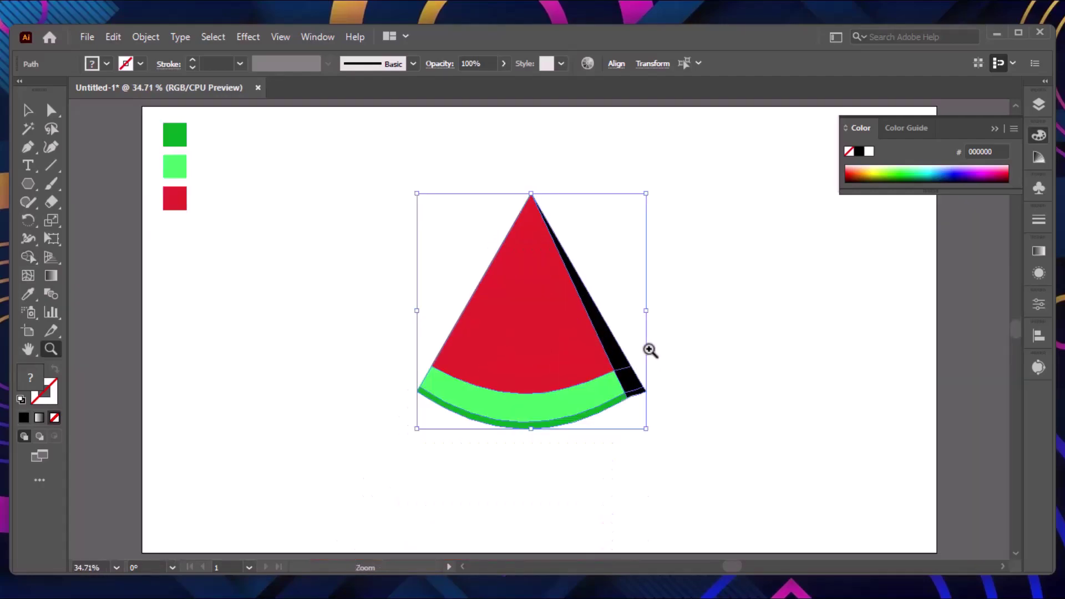
- Set the remaining black strip on the slice's right side to 25% opacity
{"action": "key", "text": "v"}
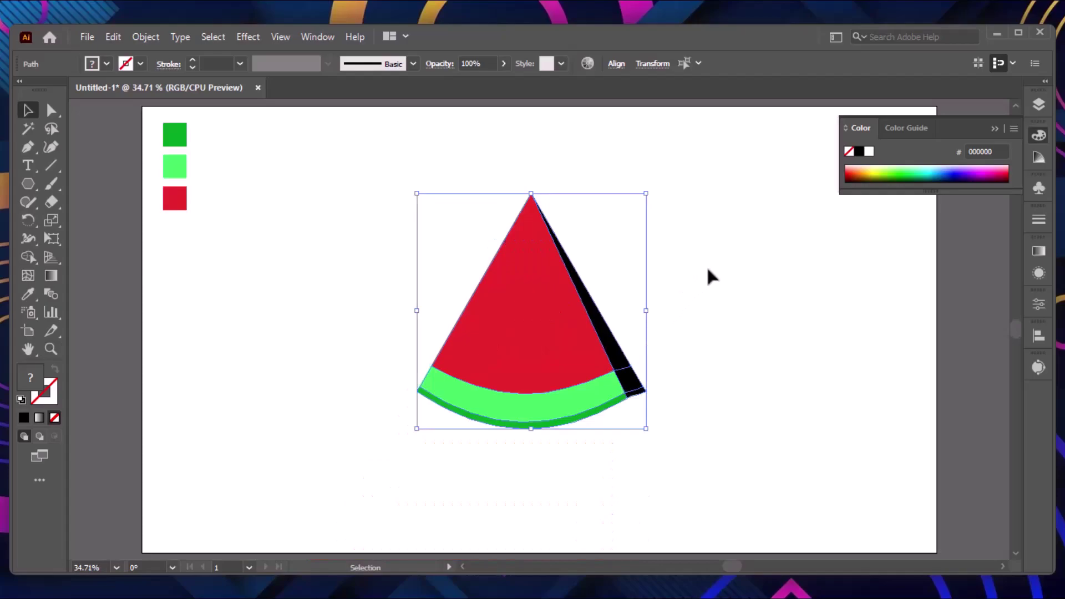
{"action": "left_click", "coordinate": [705, 264]}
{"action": "left_click", "coordinate": [612, 348]}
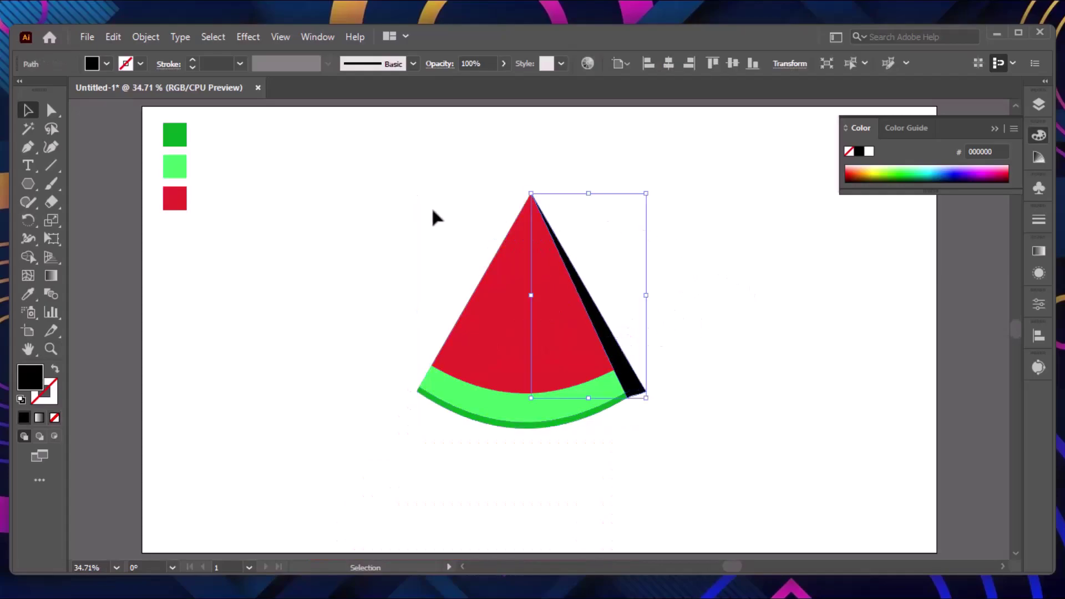
{"action": "left_click", "coordinate": [471, 63]}
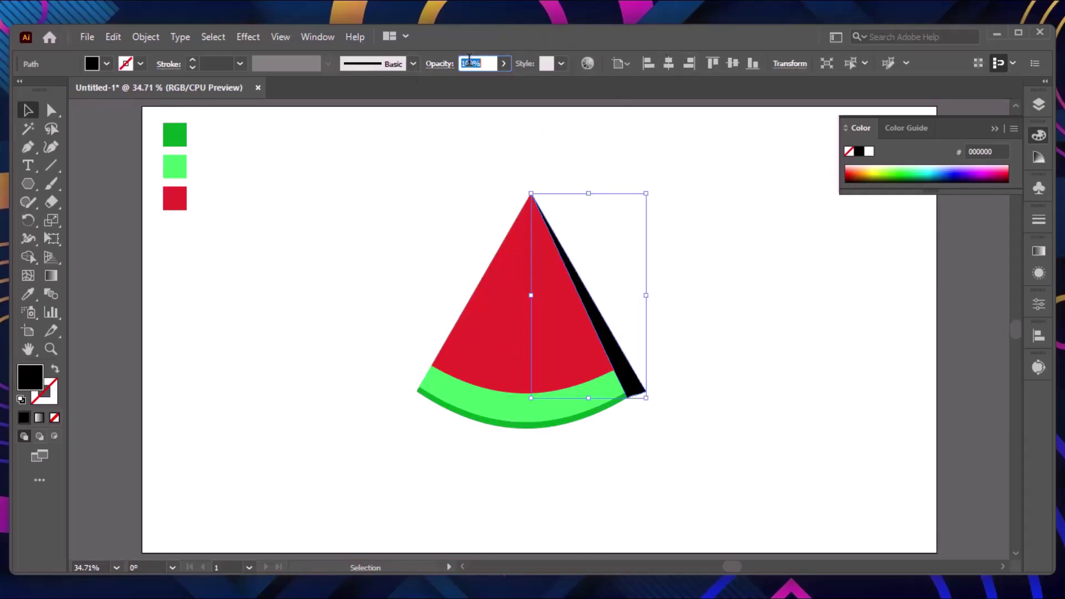
{"action": "type", "text": "25"}
{"action": "key", "text": "Return"}
{"action": "left_click", "coordinate": [757, 258]}
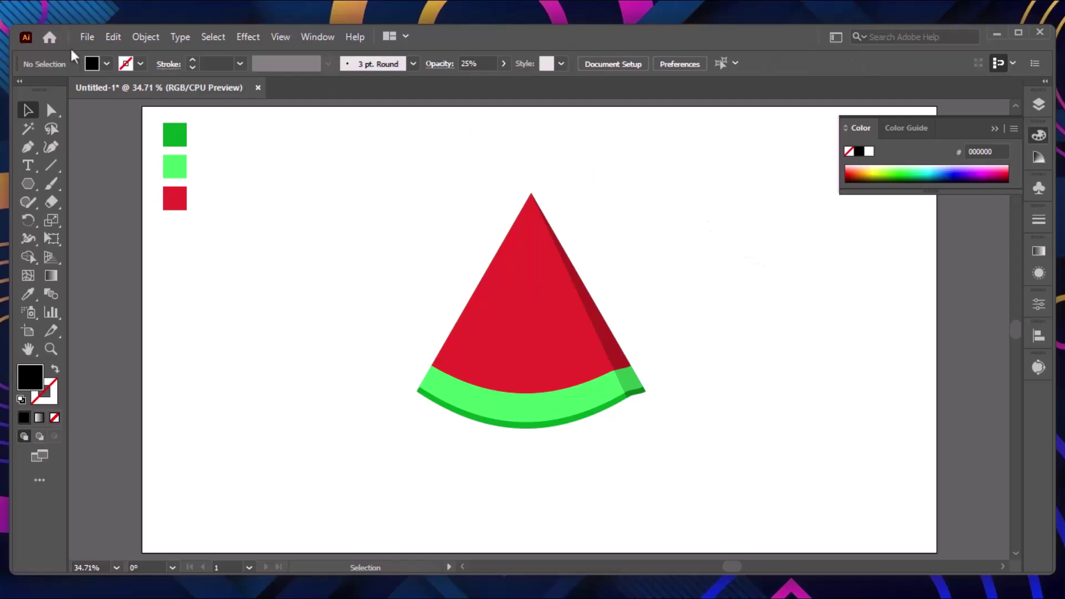
- Draw a straight line from the slice's tip to just above the left rind, stroke only, no fill
{"action": "left_click", "coordinate": [27, 147]}
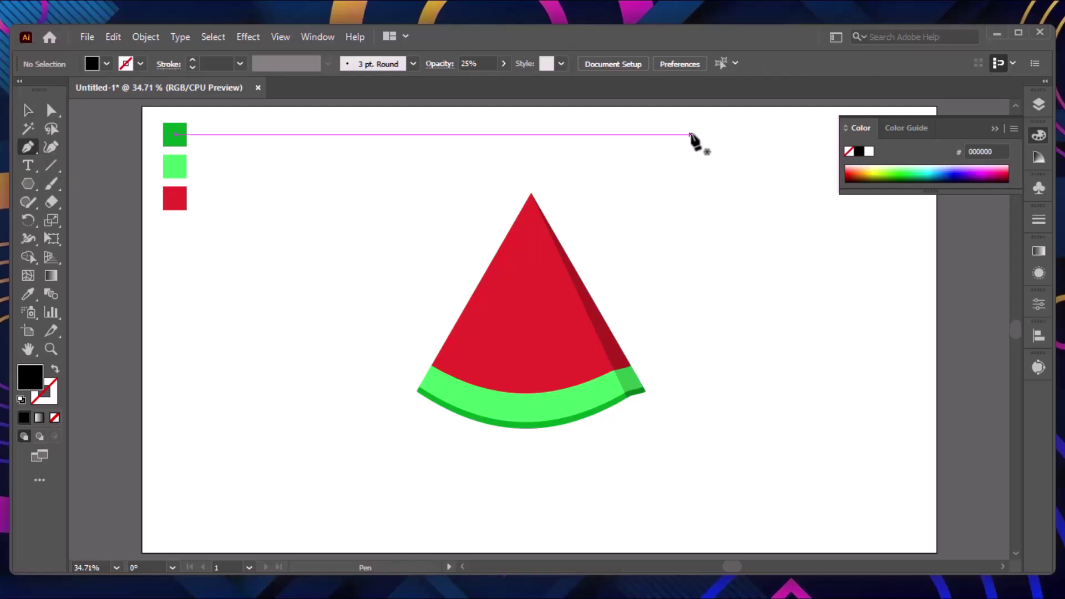
{"action": "left_click", "coordinate": [531, 196]}
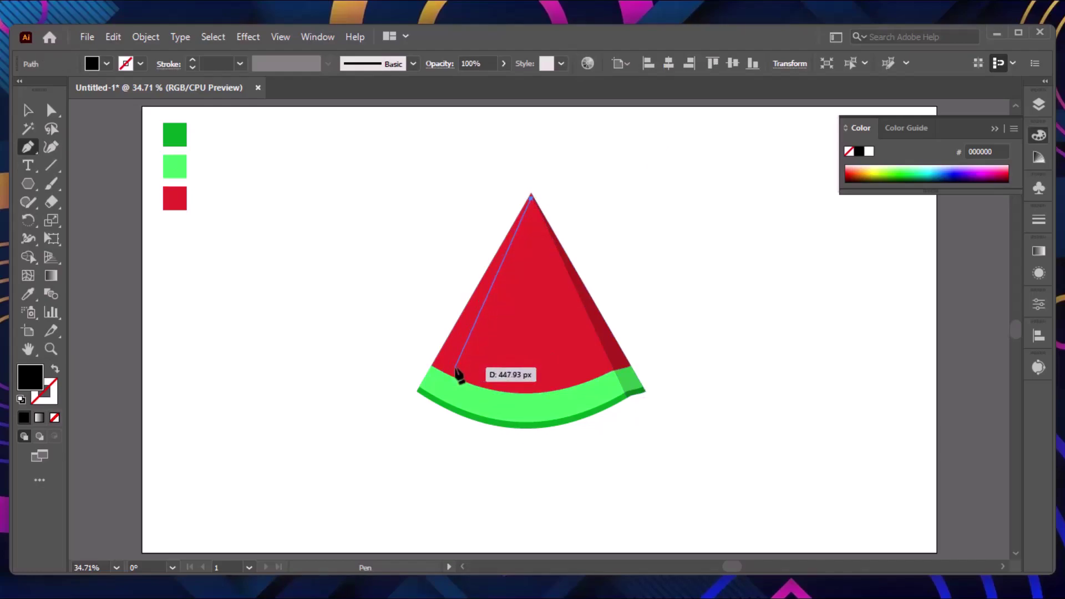
{"action": "left_click", "coordinate": [451, 368]}
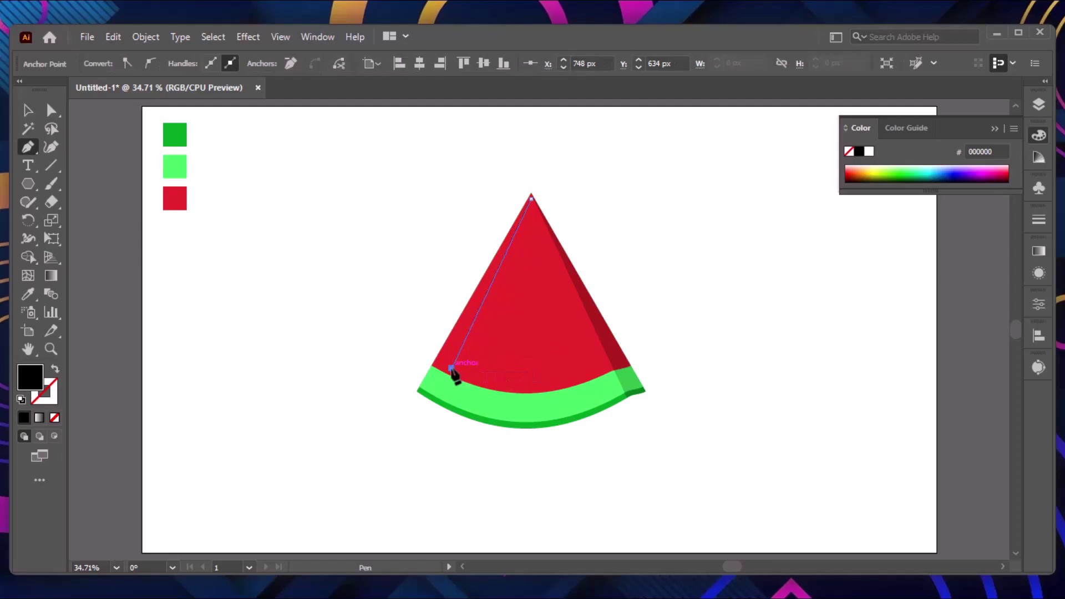
{"action": "key", "text": "v"}
{"action": "left_click", "coordinate": [668, 189]}
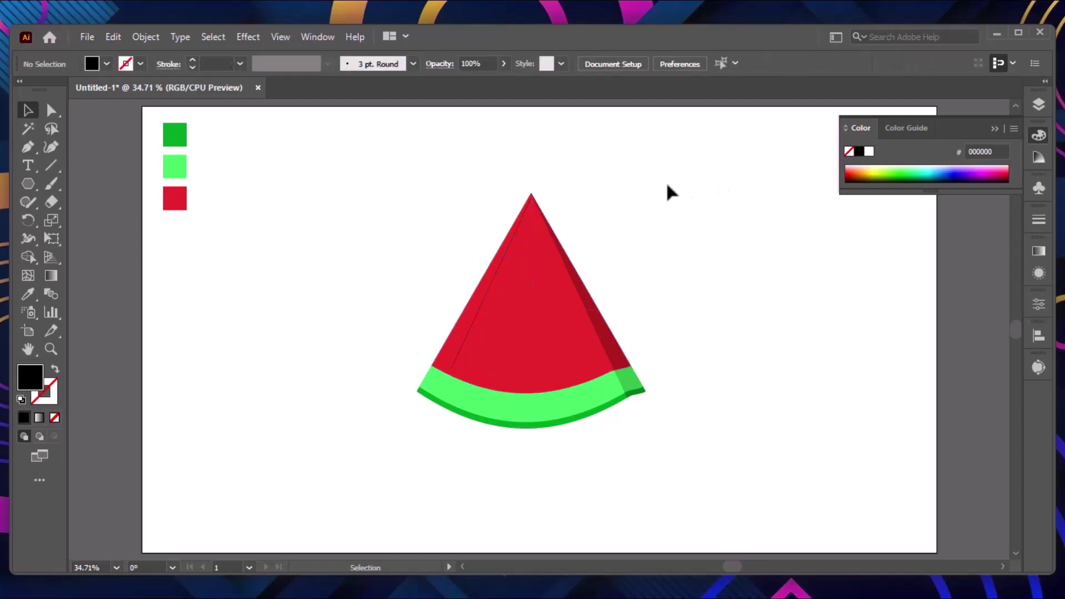
{"action": "left_click", "coordinate": [521, 220]}
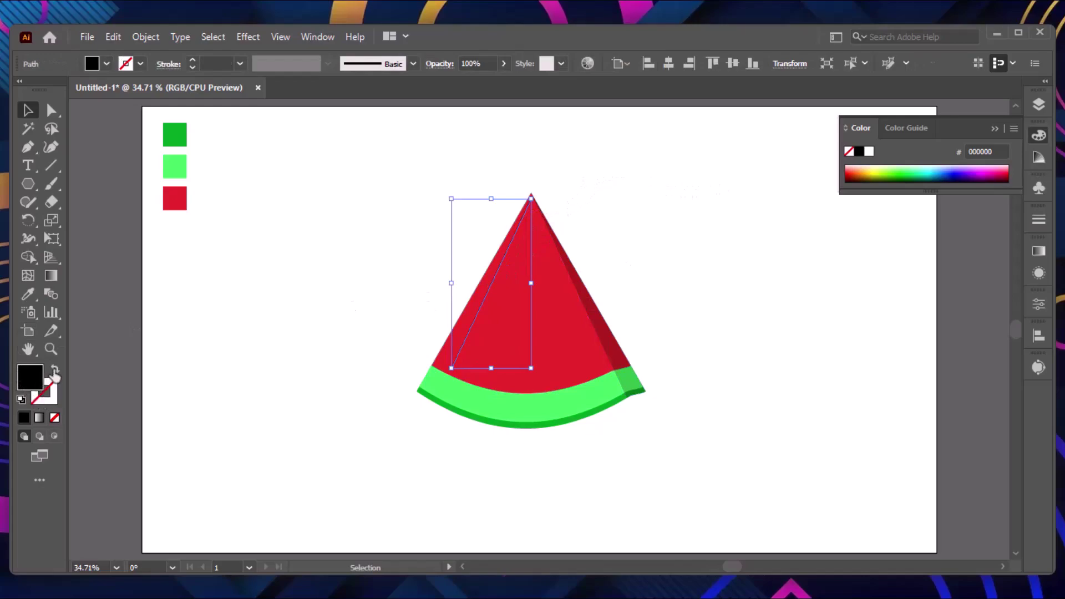
{"action": "left_click", "coordinate": [55, 371]}
- Set the line's stroke colour to pure white (FFFFFF)
{"action": "double_click", "coordinate": [50, 383]}
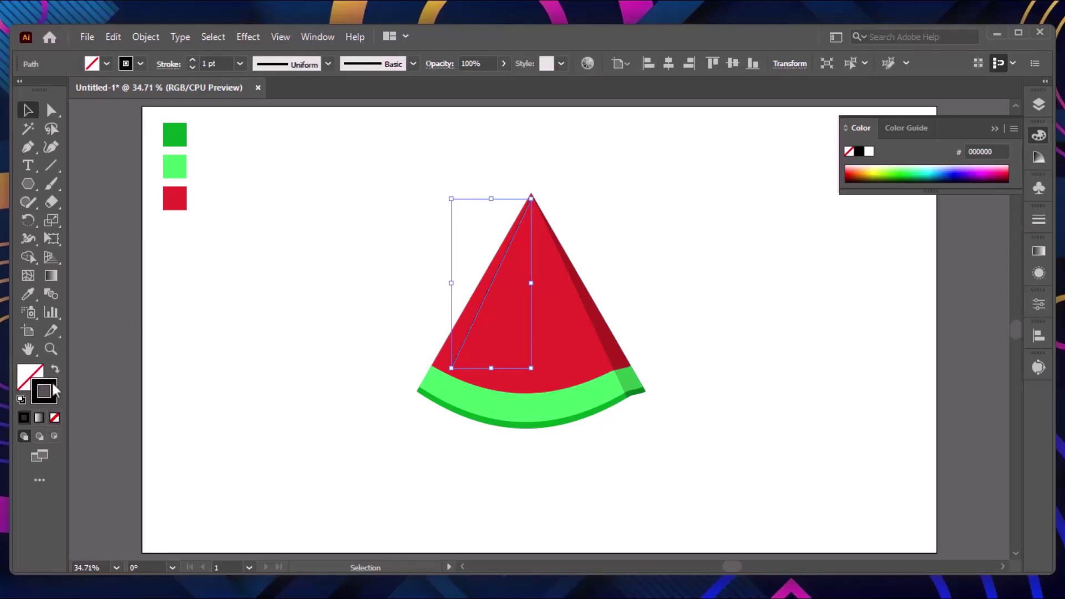
{"action": "left_click_drag", "start_coordinate": [609, 220], "coordinate": [585, 189]}
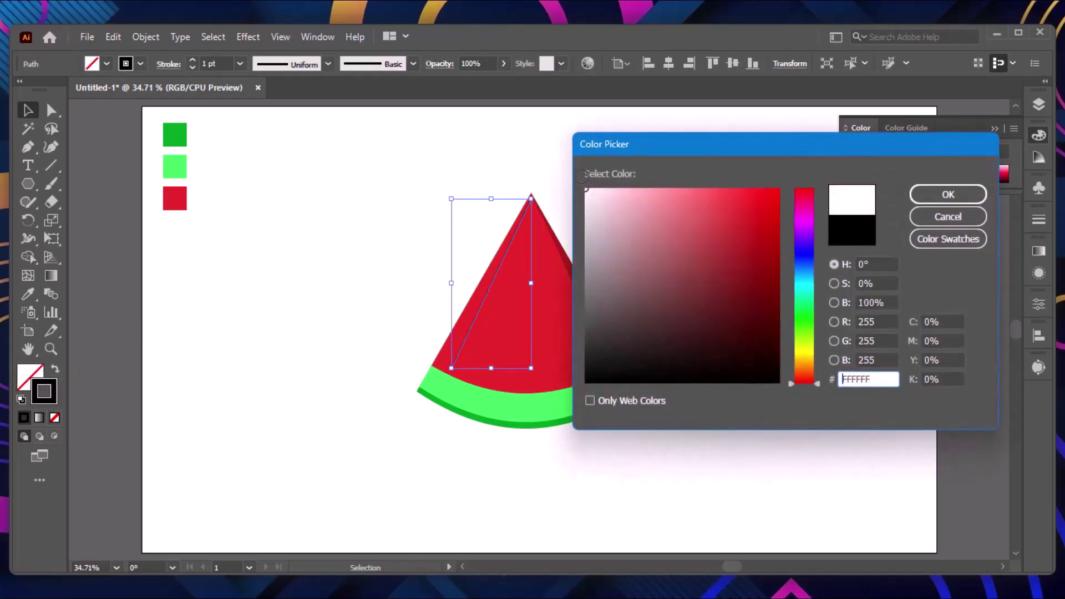
{"action": "left_click", "coordinate": [948, 194]}
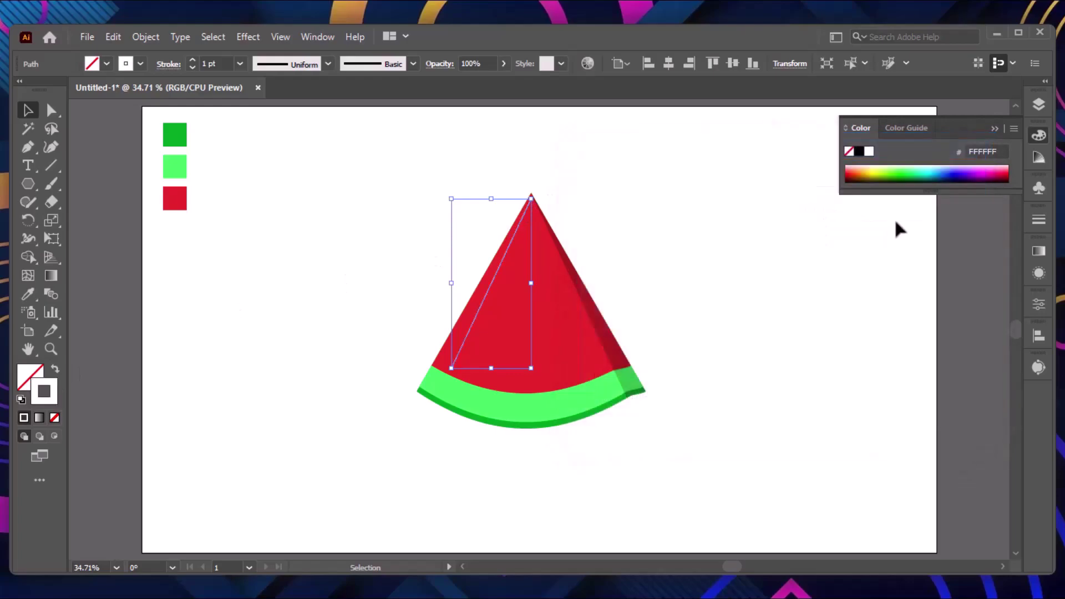
- Raise the white line's stroke weight to 10 pt and shorten its top end slightly
{"action": "left_click", "coordinate": [191, 60]}
{"action": "left_click", "coordinate": [192, 60]}
{"action": "left_click", "coordinate": [289, 64]}
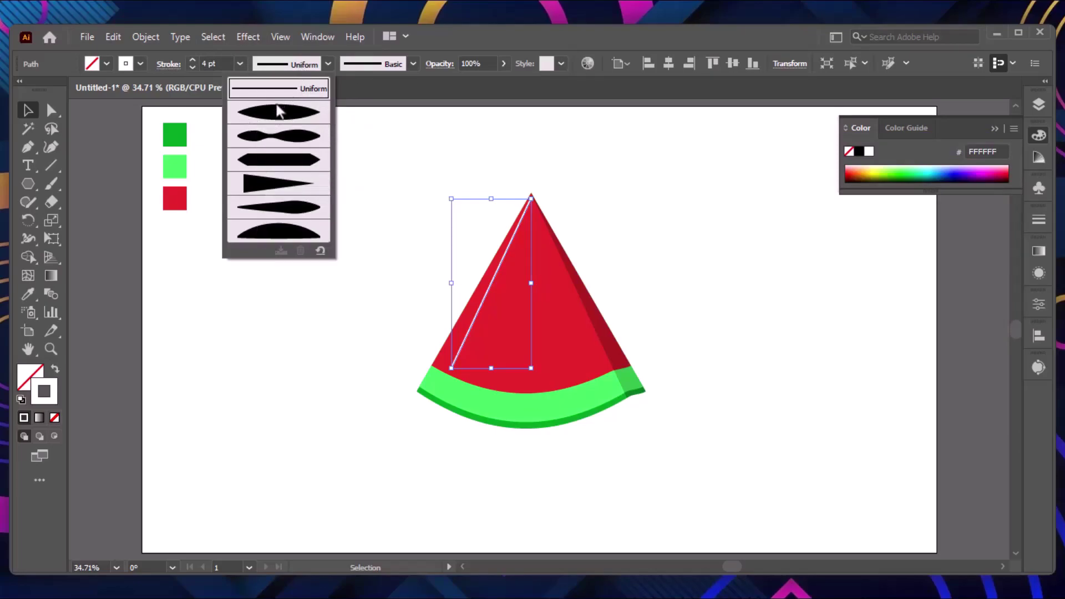
{"action": "left_click", "coordinate": [192, 59]}
{"action": "left_click", "coordinate": [192, 59]}
{"action": "left_click", "coordinate": [191, 59]}
{"action": "left_click", "coordinate": [192, 59]}
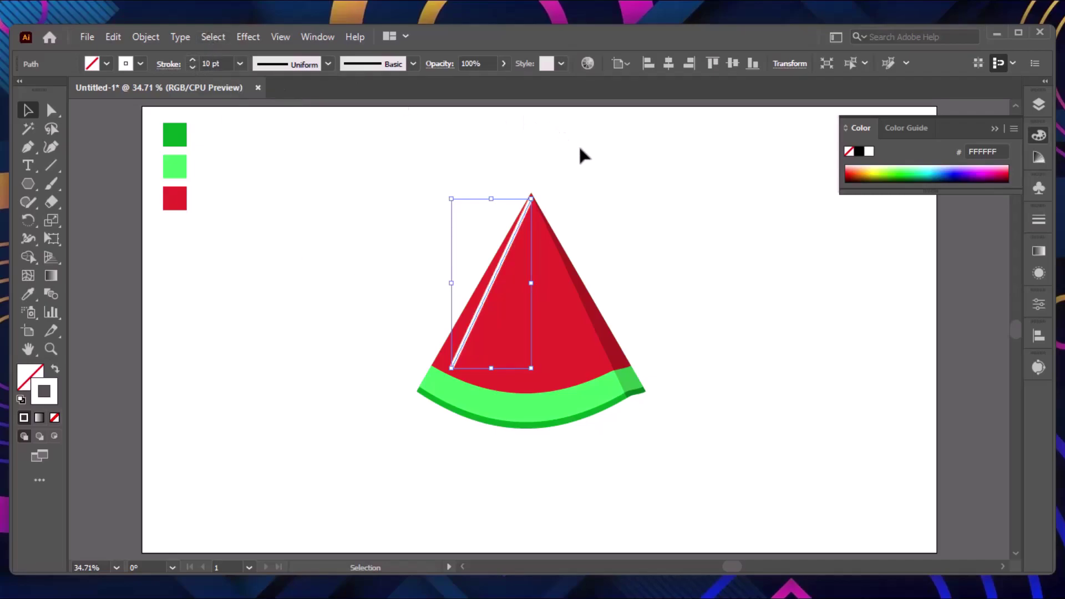
{"action": "left_click", "coordinate": [587, 168]}
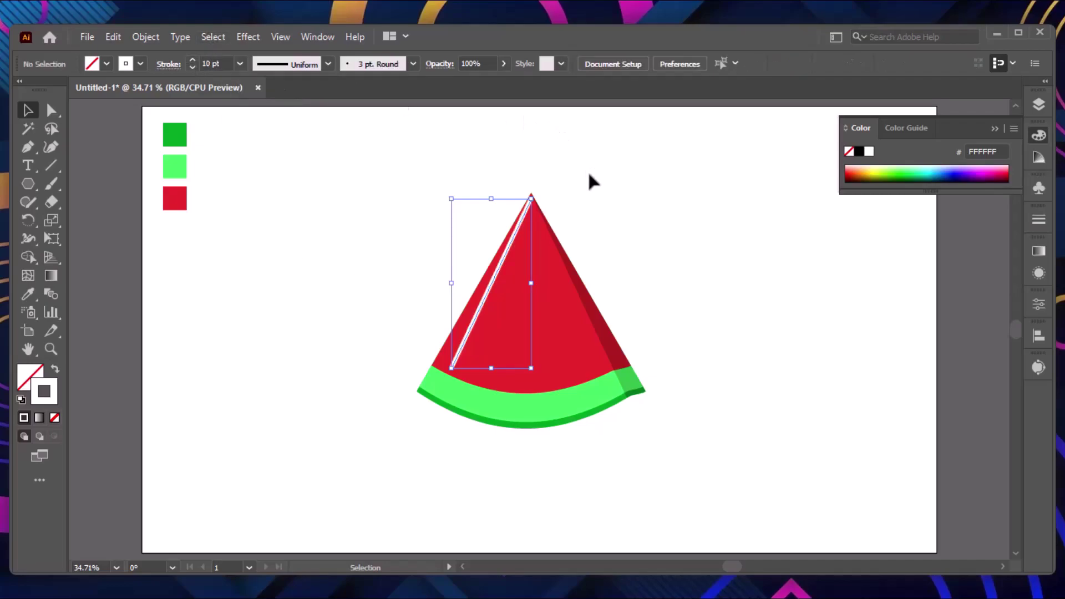
{"action": "left_click", "coordinate": [504, 265]}
{"action": "left_click_drag", "start_coordinate": [491, 199], "coordinate": [492, 203]}
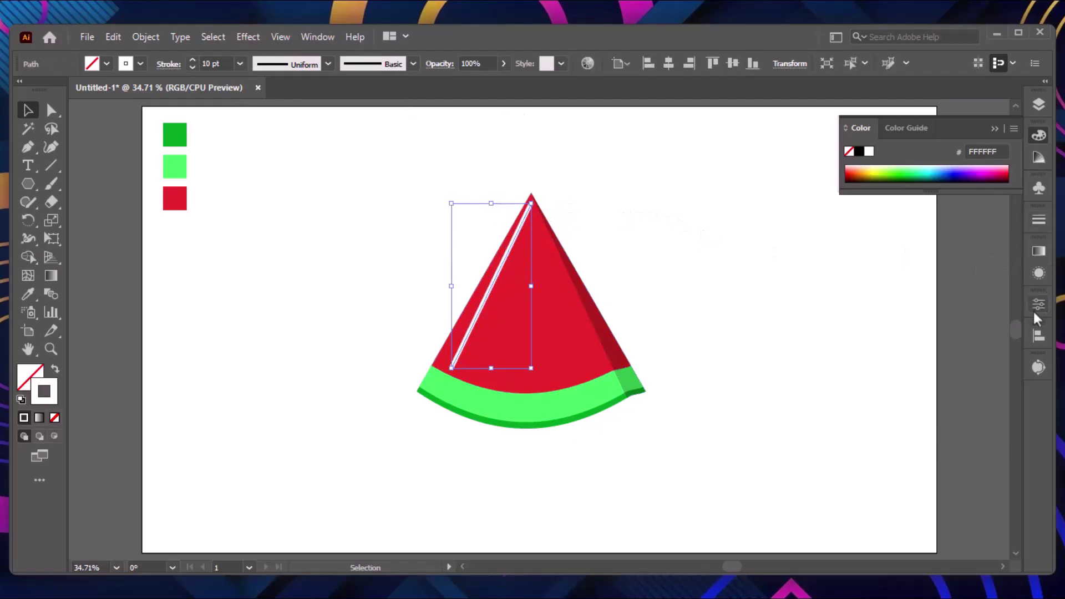
- Give the white highlight stroke Round Cap and Round Join
{"action": "left_click", "coordinate": [1039, 304]}
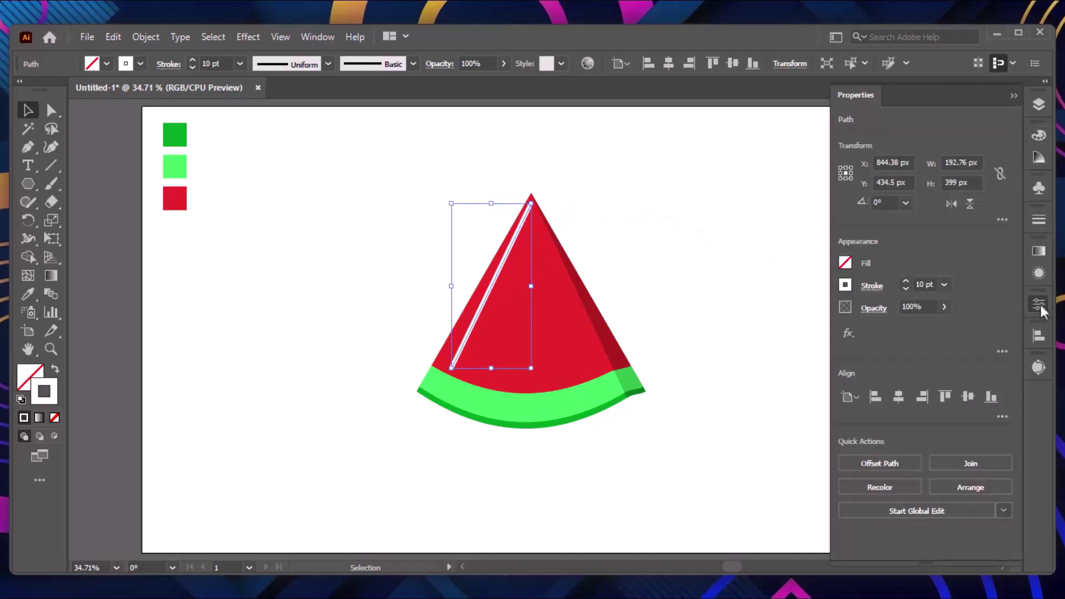
{"action": "left_click", "coordinate": [873, 286]}
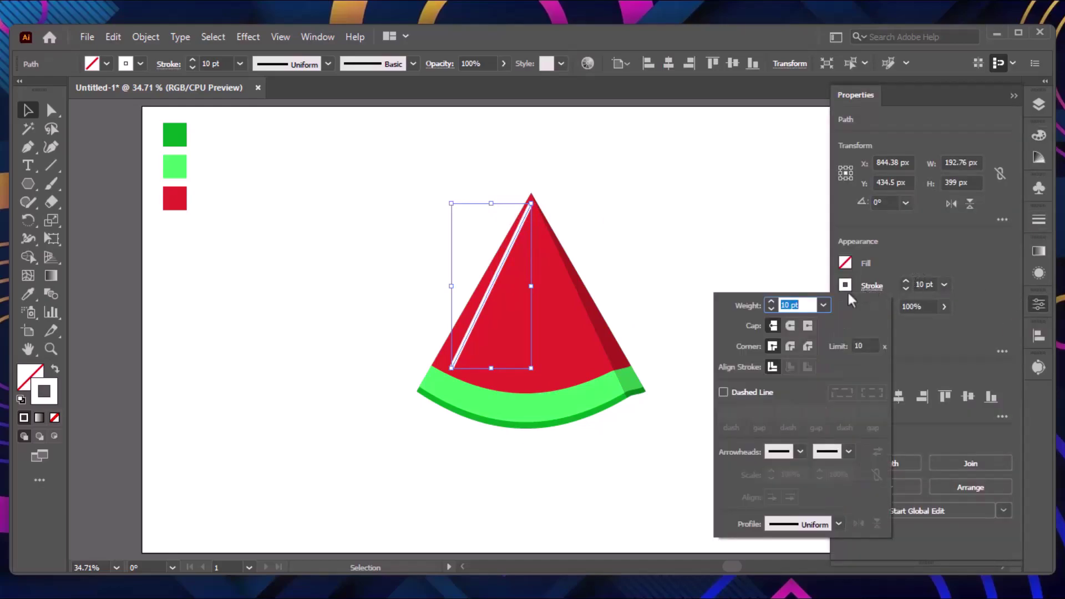
{"action": "left_click", "coordinate": [790, 327]}
{"action": "left_click", "coordinate": [791, 345]}
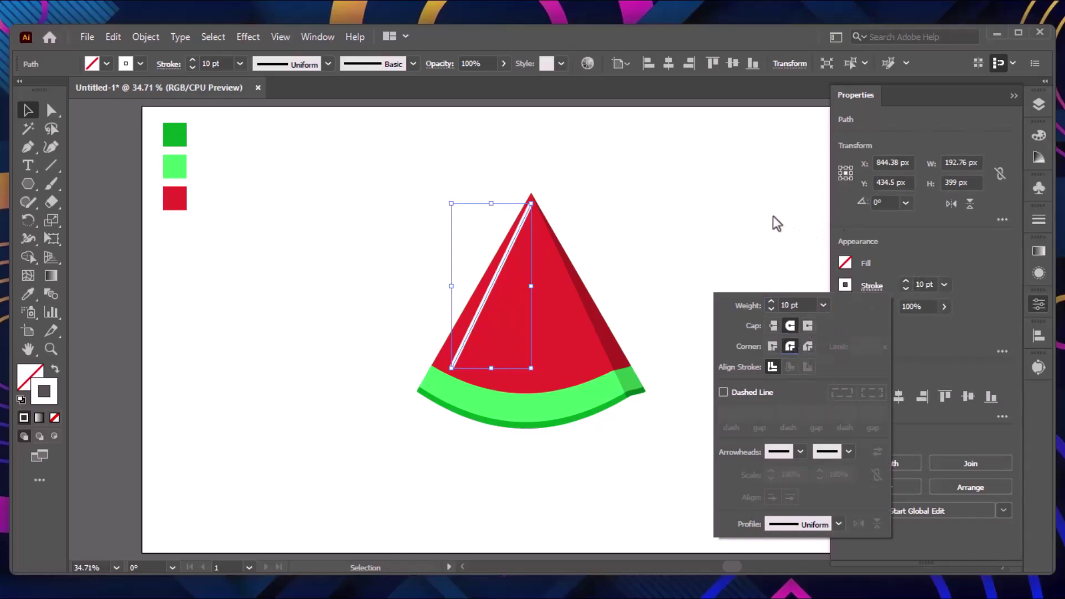
{"action": "left_click", "coordinate": [737, 206]}
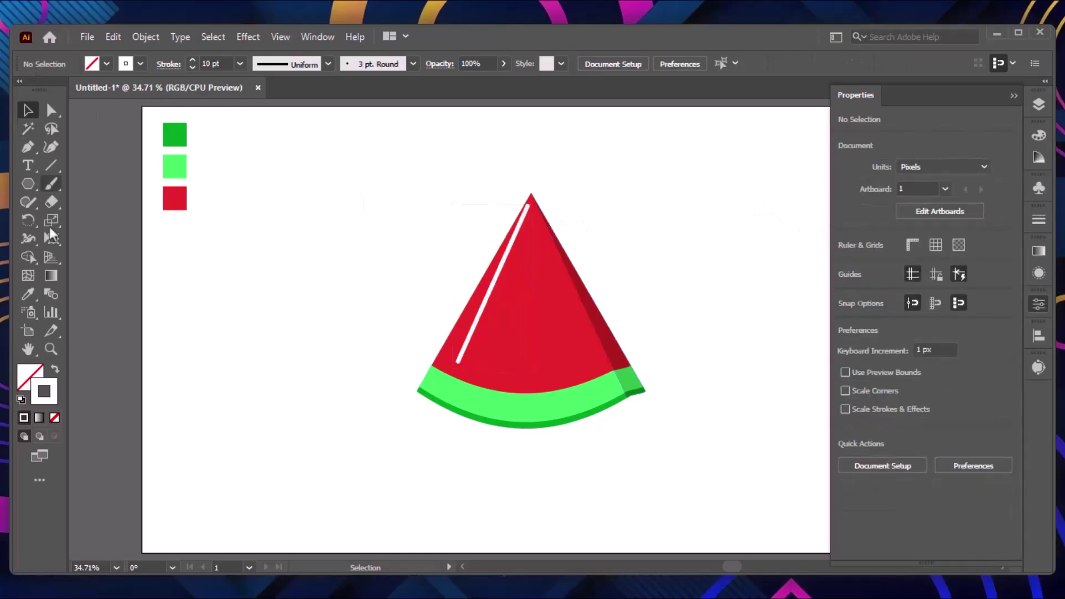
- Thin the highlight stroke from 8 pt down to 5 pt
{"action": "left_click", "coordinate": [497, 285]}
{"action": "left_click", "coordinate": [497, 282]}
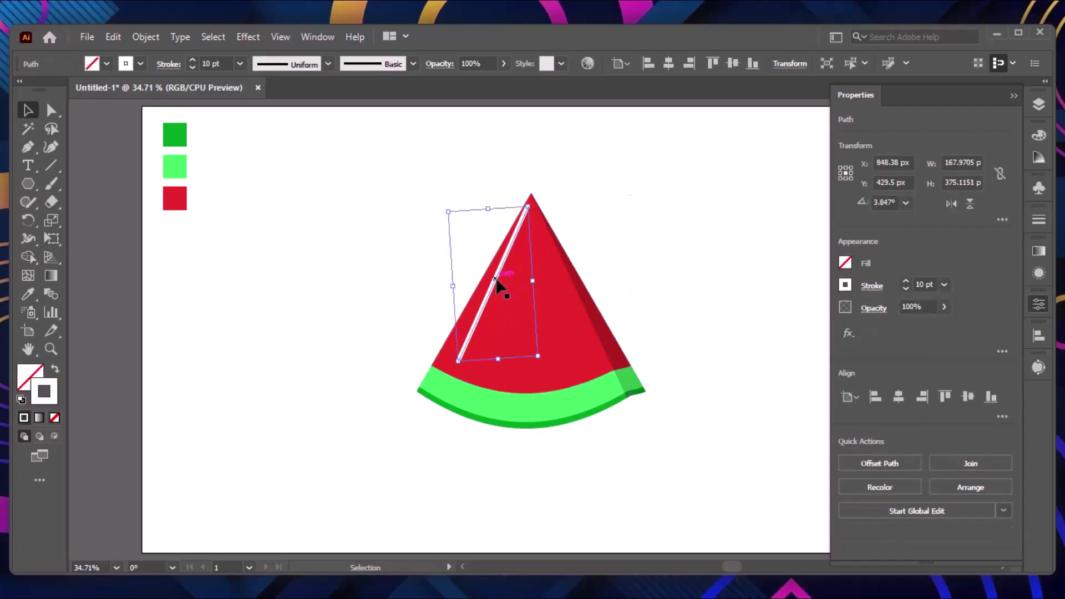
{"action": "left_click", "coordinate": [192, 68]}
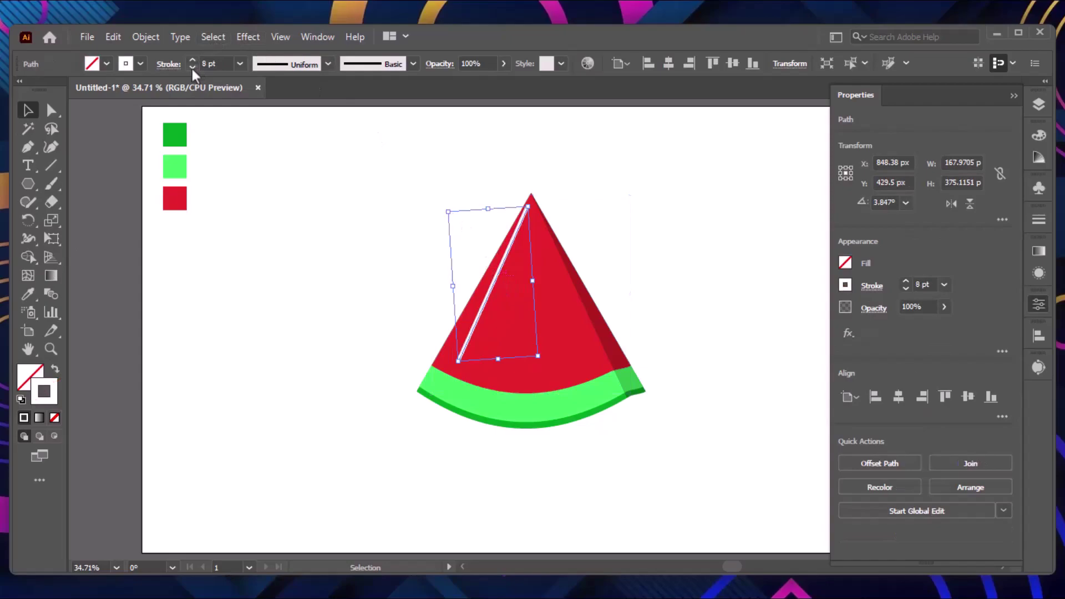
{"action": "left_click", "coordinate": [192, 68]}
{"action": "left_click", "coordinate": [192, 68]}
{"action": "left_click", "coordinate": [191, 68]}
{"action": "left_click", "coordinate": [266, 171]}
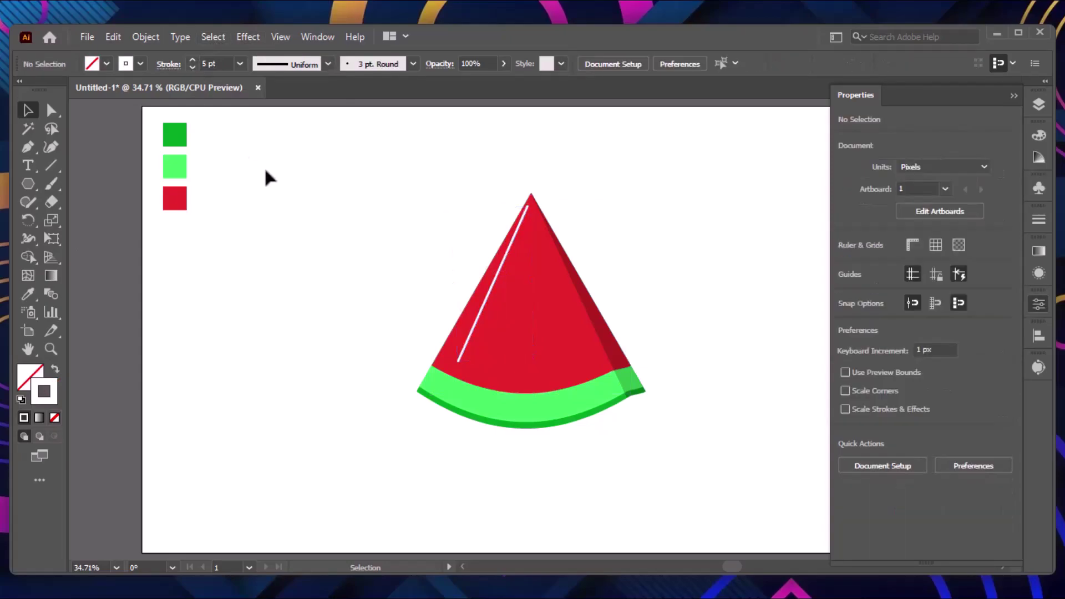
- Cut the white highlight at two points near its top with the Scissors tool
{"action": "left_click", "coordinate": [31, 224]}
{"action": "left_click", "coordinate": [51, 235]}
{"action": "left_click", "coordinate": [51, 221]}
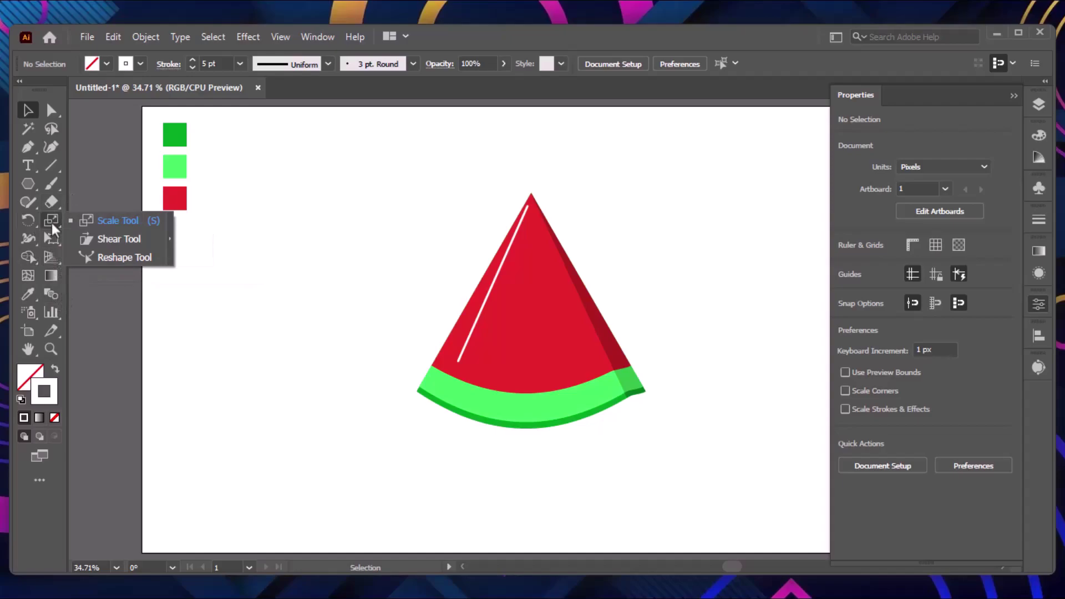
{"action": "left_click", "coordinate": [52, 201]}
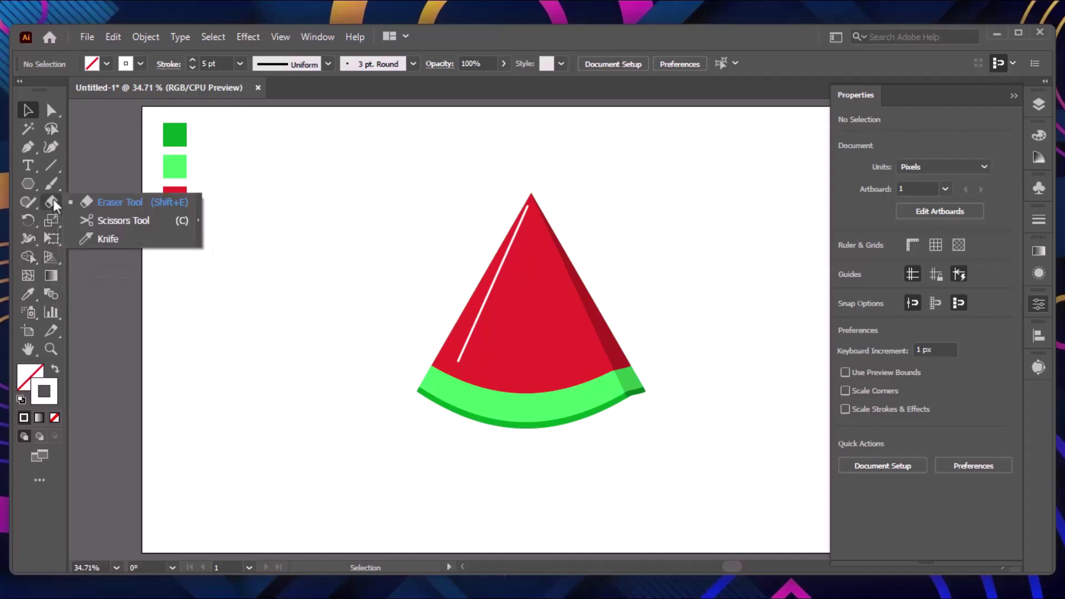
{"action": "left_click", "coordinate": [116, 221]}
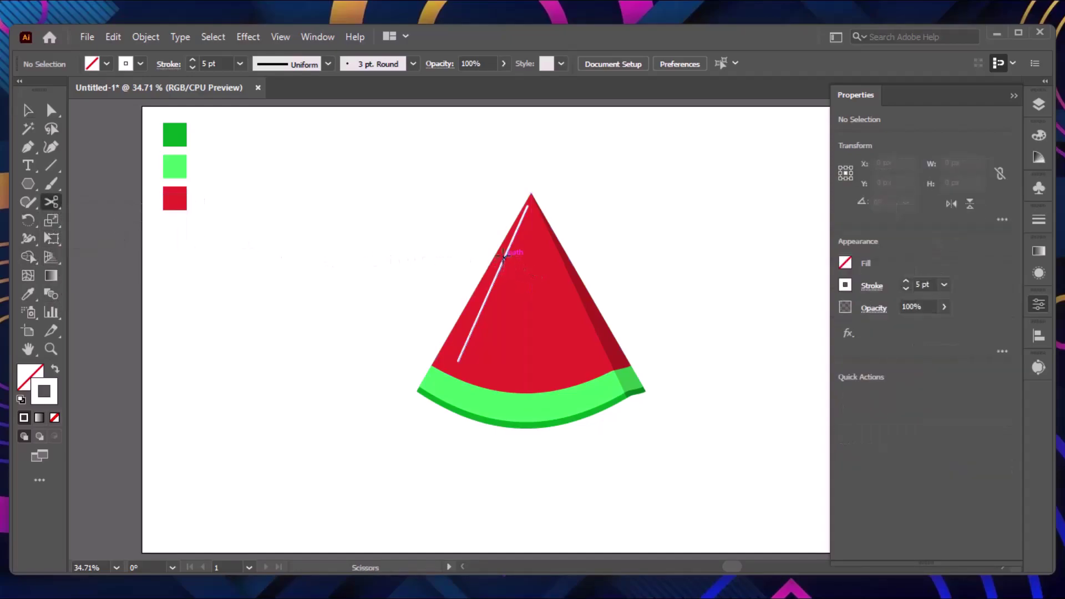
{"action": "left_click", "coordinate": [508, 246]}
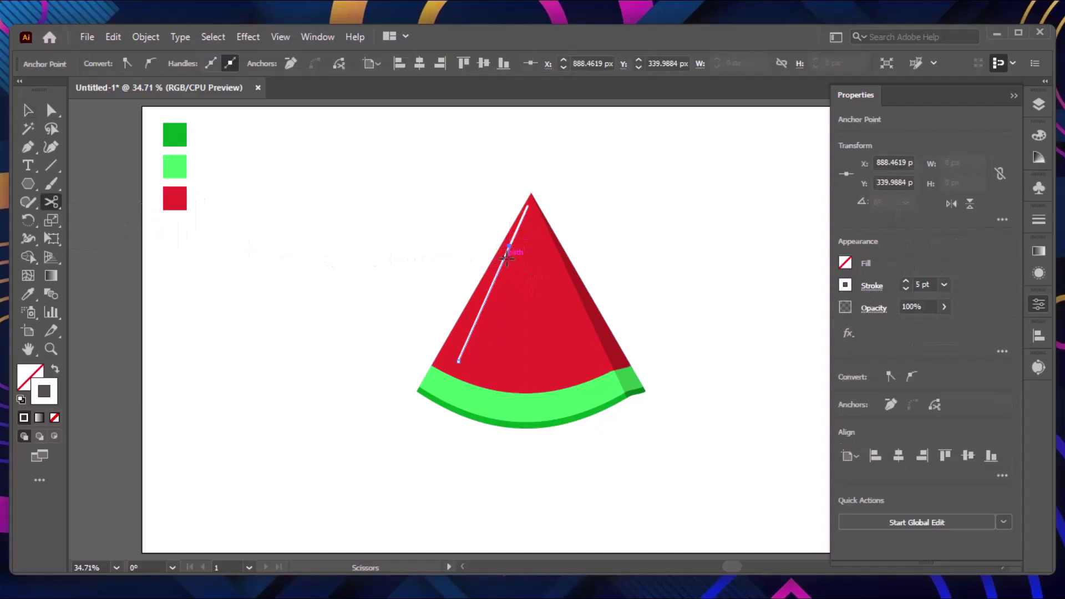
{"action": "left_click", "coordinate": [502, 263]}
- Delete the short cut piece to leave a gap in the highlight
{"action": "key", "text": "v"}
{"action": "left_click", "coordinate": [627, 205]}
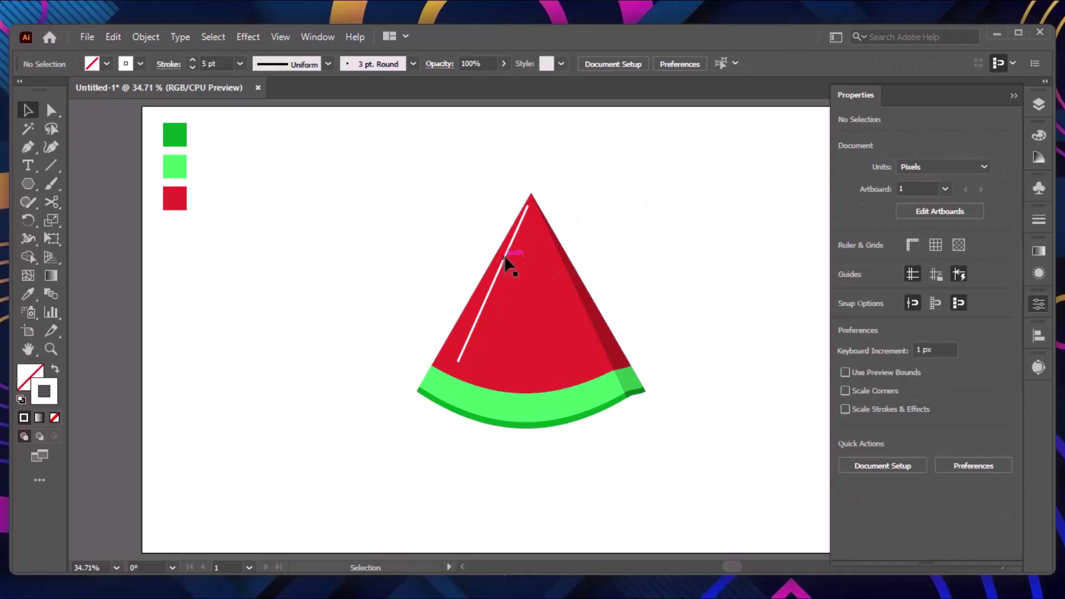
{"action": "key", "text": "Delete"}
- Draw a tall oval to the left of the watermelon slice
{"action": "right_click", "coordinate": [28, 184]}
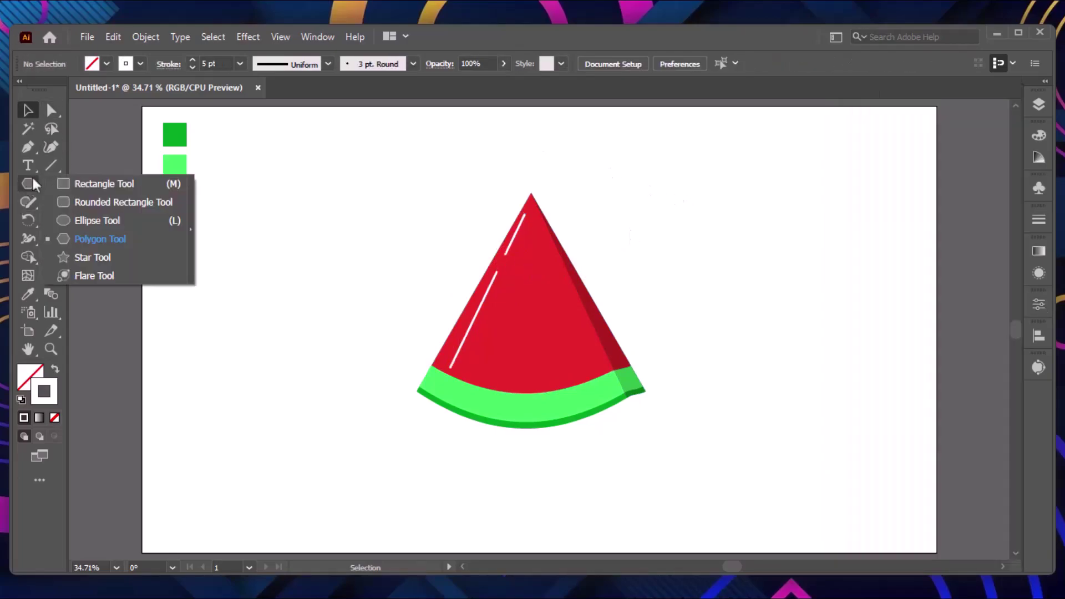
{"action": "left_click", "coordinate": [92, 219]}
{"action": "left_click_drag", "start_coordinate": [235, 230], "coordinate": [280, 303]}
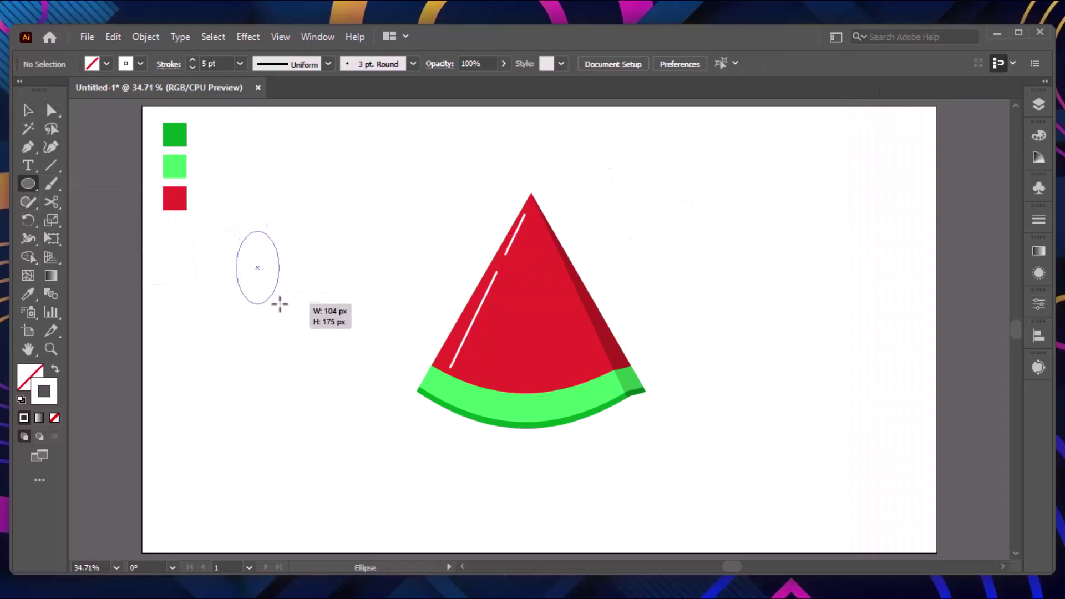
{"action": "key", "text": "v"}
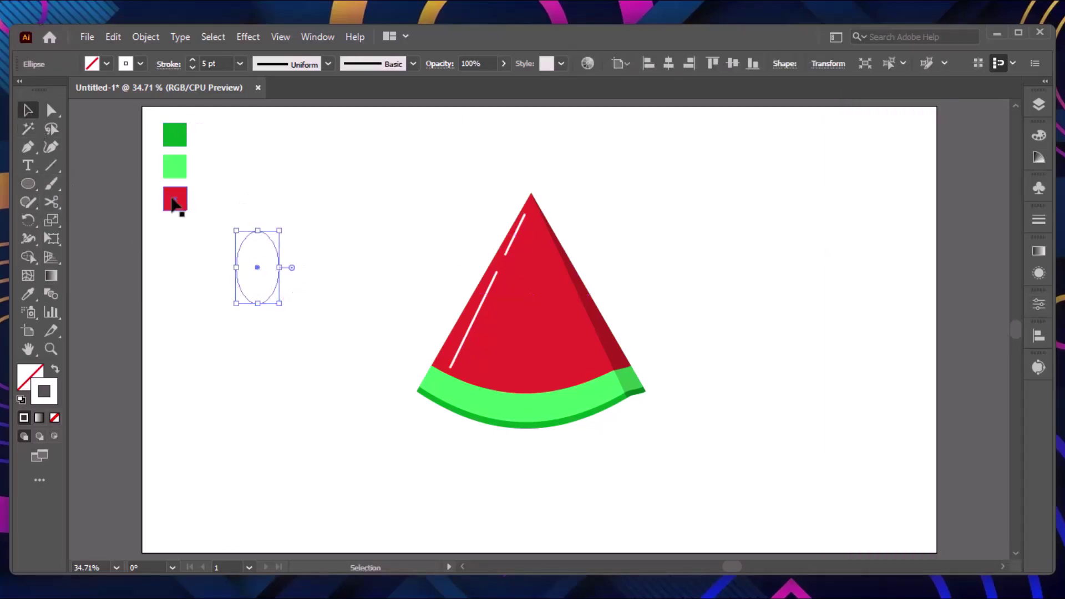
- Give the oval a black (000000) fill with no stroke
{"action": "left_click", "coordinate": [55, 370]}
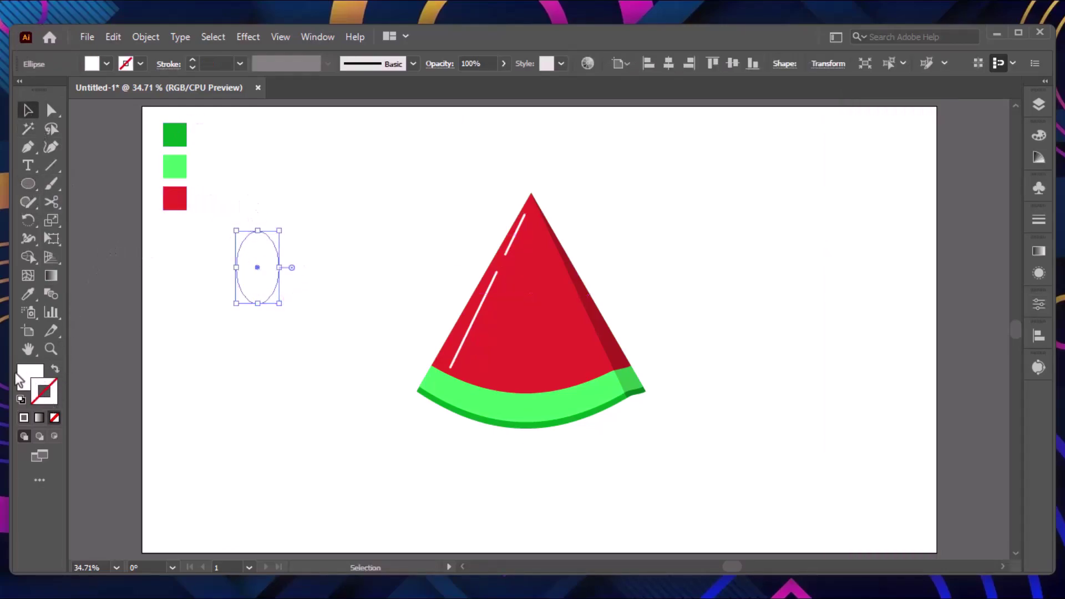
{"action": "double_click", "coordinate": [26, 374]}
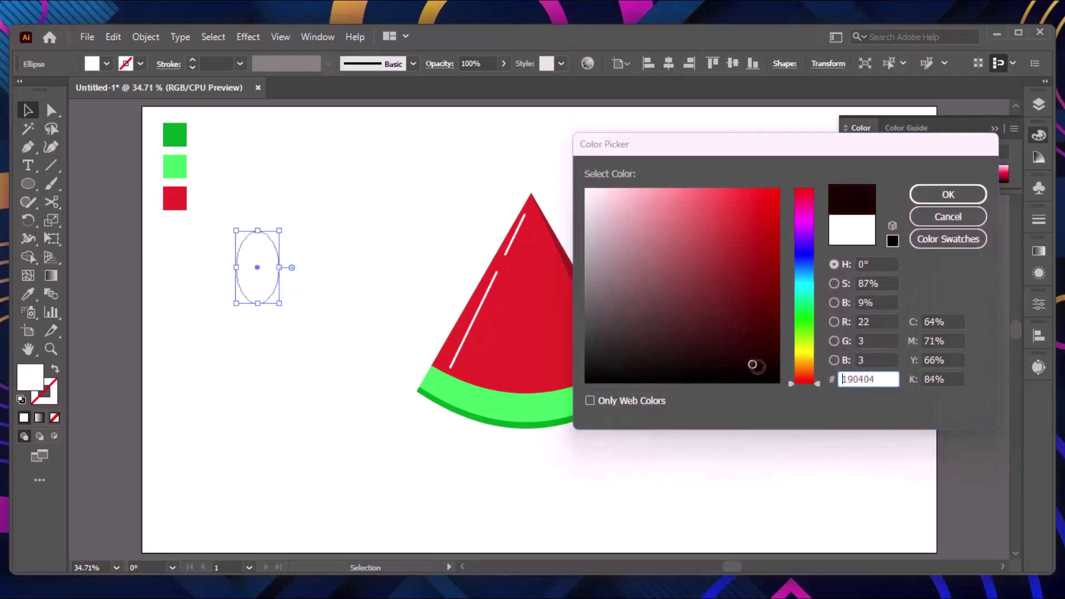
{"action": "left_click", "coordinate": [938, 195]}
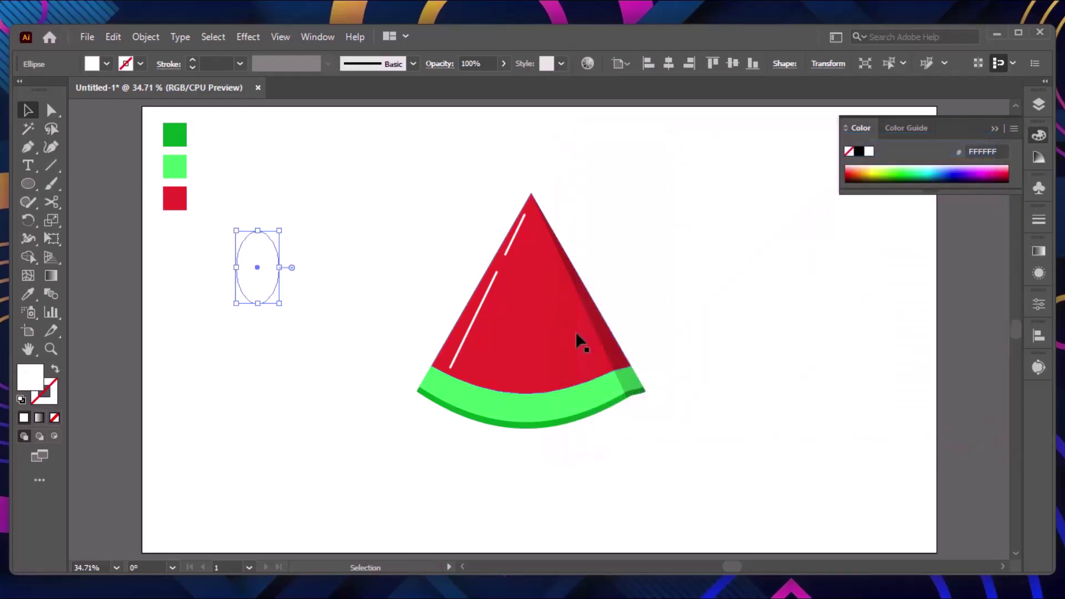
{"action": "double_click", "coordinate": [30, 382]}
{"action": "left_click_drag", "start_coordinate": [686, 357], "coordinate": [793, 385]}
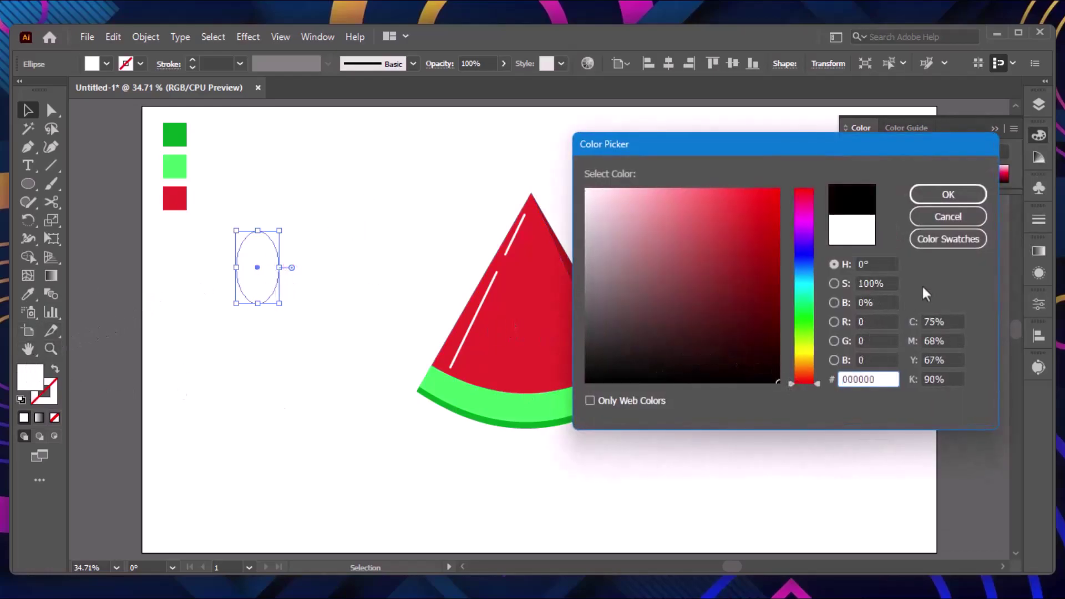
{"action": "left_click", "coordinate": [946, 196]}
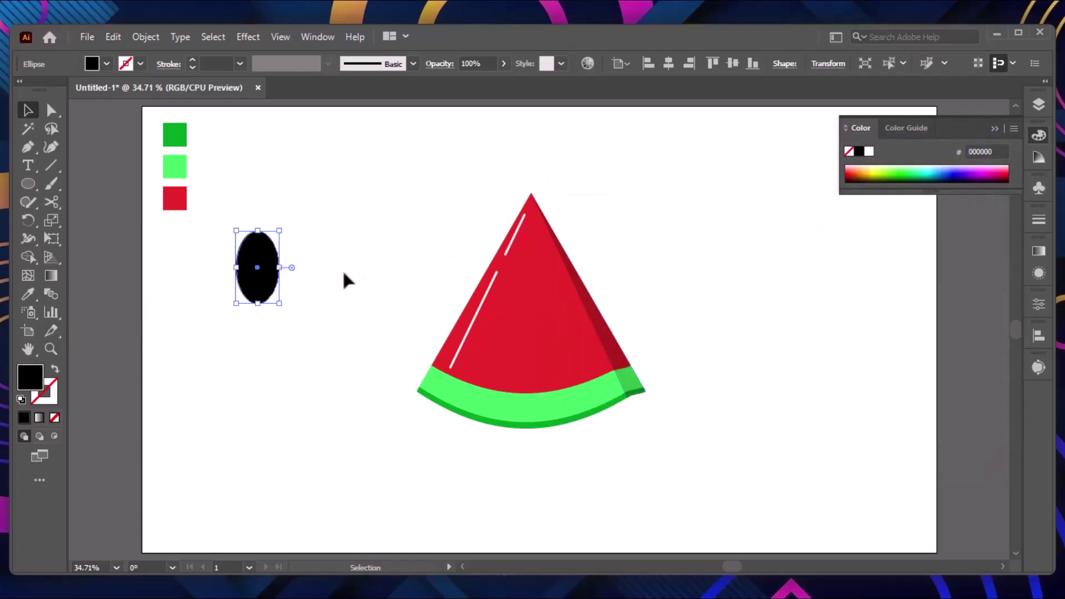
- Move the black ellipse beside the slice and zoom in on it
{"action": "left_click", "coordinate": [333, 272]}
{"action": "key", "text": "a"}
{"action": "left_click", "coordinate": [258, 275]}
{"action": "left_click_drag", "start_coordinate": [257, 278], "coordinate": [372, 283]}
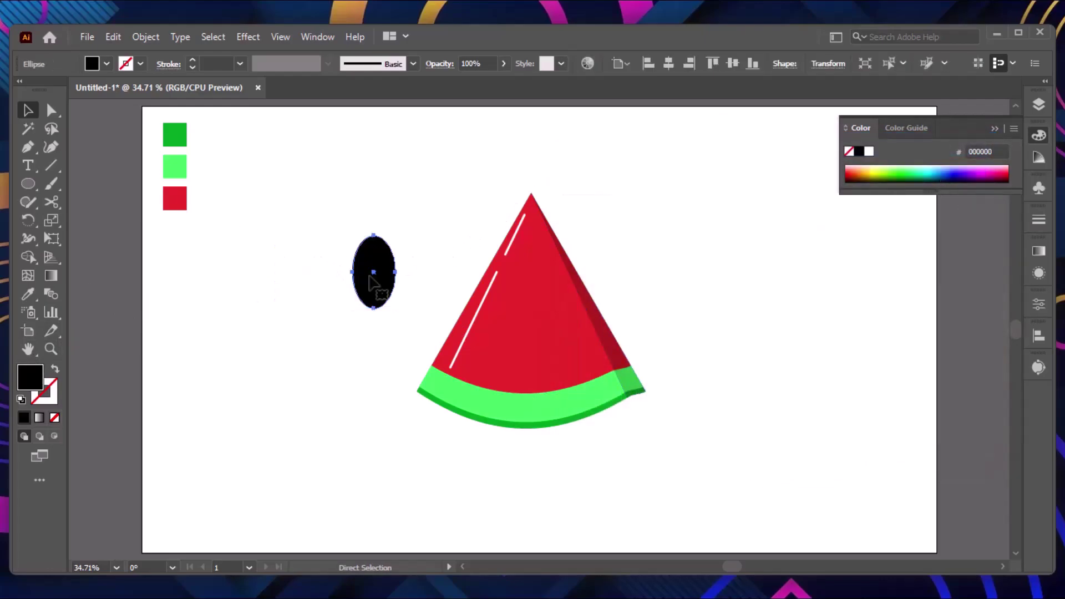
{"action": "key", "text": "ctrl+plus"}
{"action": "key", "text": "ctrl+plus"}
{"action": "key", "text": "ctrl+plus"}
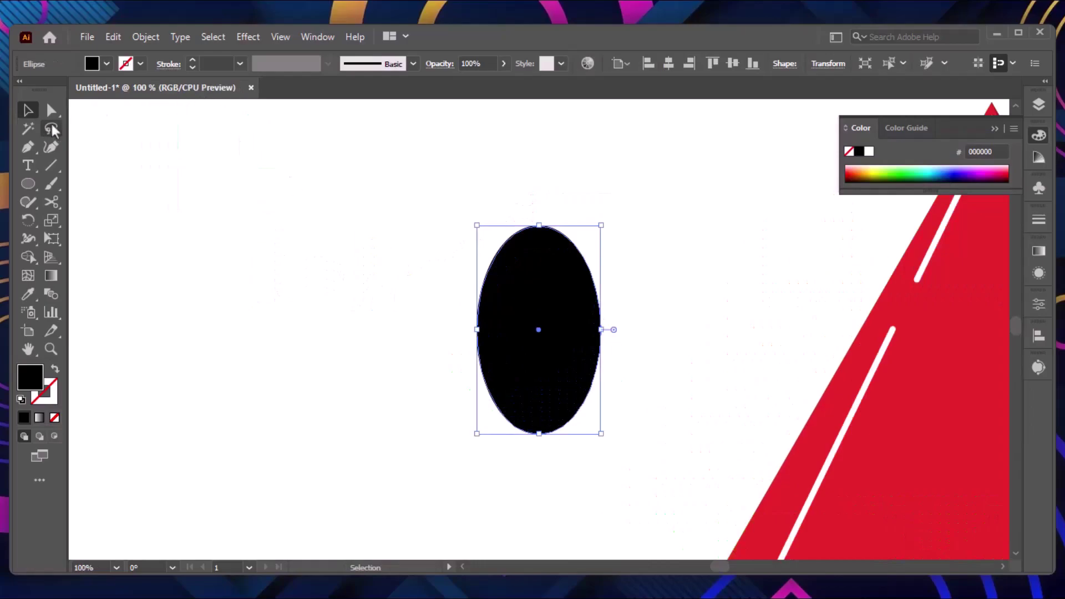
- Drag the ellipse's anchor into an egg shape and shrink it evenly
{"action": "left_click", "coordinate": [51, 111]}
{"action": "left_click_drag", "start_coordinate": [539, 433], "coordinate": [539, 391]}
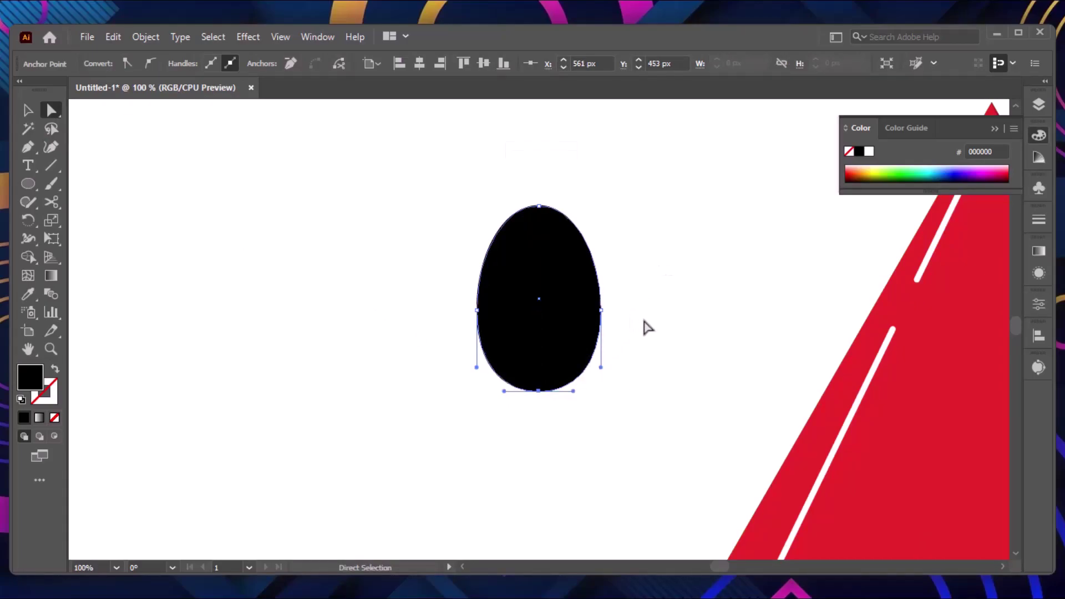
{"action": "key", "text": "v"}
{"action": "left_click_drag", "start_coordinate": [602, 300], "coordinate": [578, 300]}
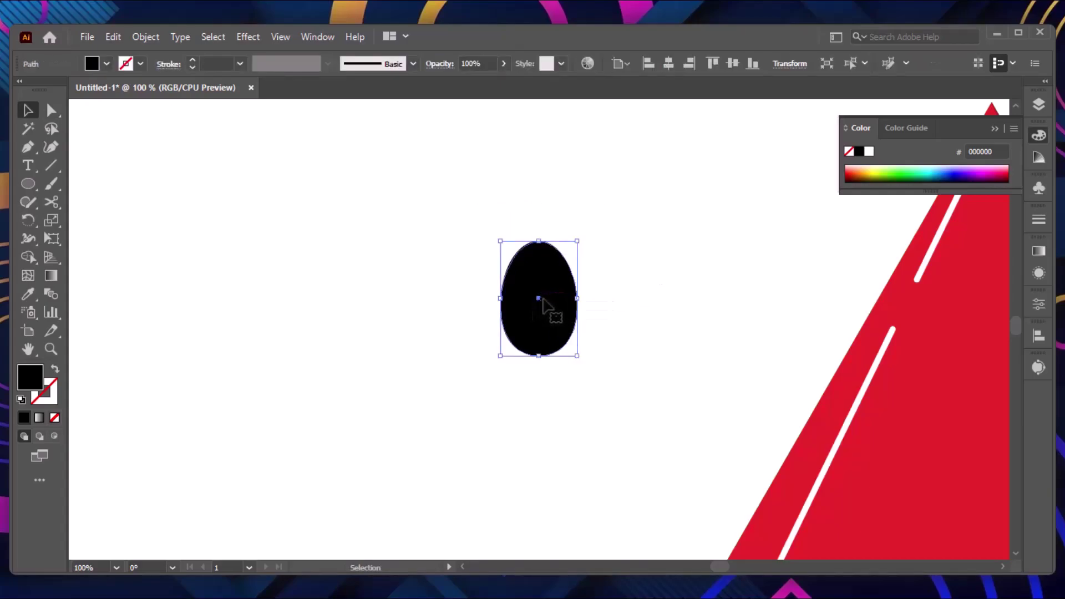
- Make an offset copy of the egg seed and select both eggs
{"action": "left_click_drag", "start_coordinate": [537, 299], "coordinate": [542, 307]}
{"action": "left_click", "coordinate": [702, 249]}
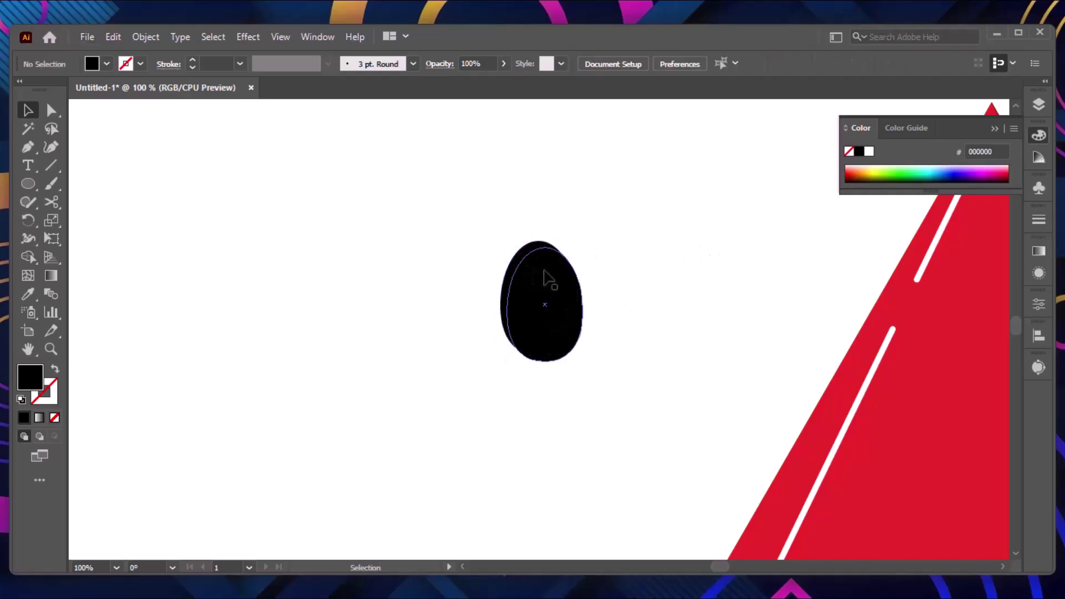
{"action": "left_click", "coordinate": [520, 258]}
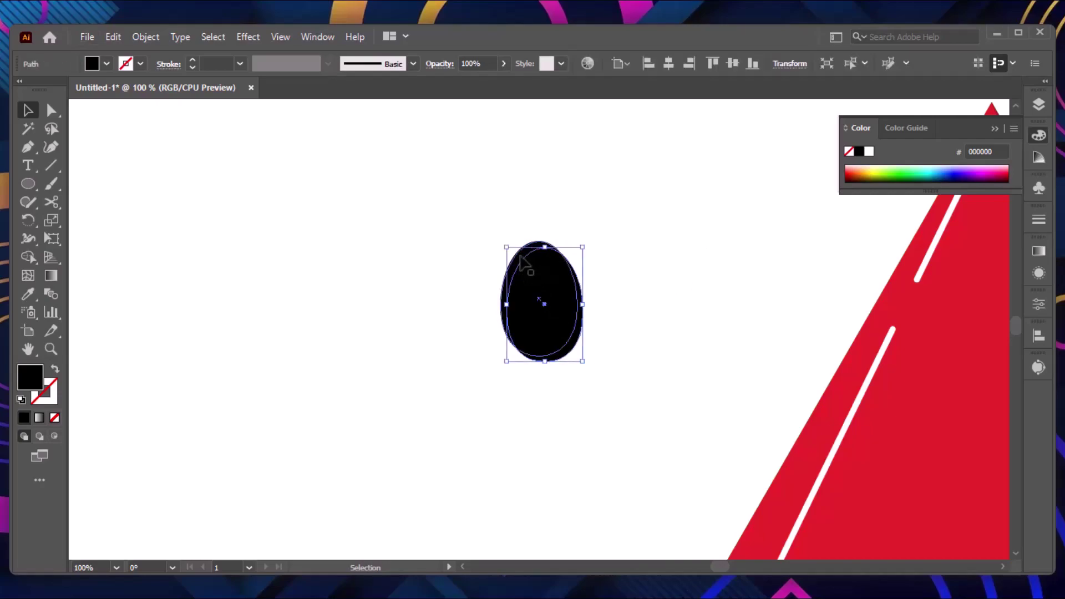
{"action": "left_click", "coordinate": [732, 293]}
{"action": "left_click", "coordinate": [520, 251]}
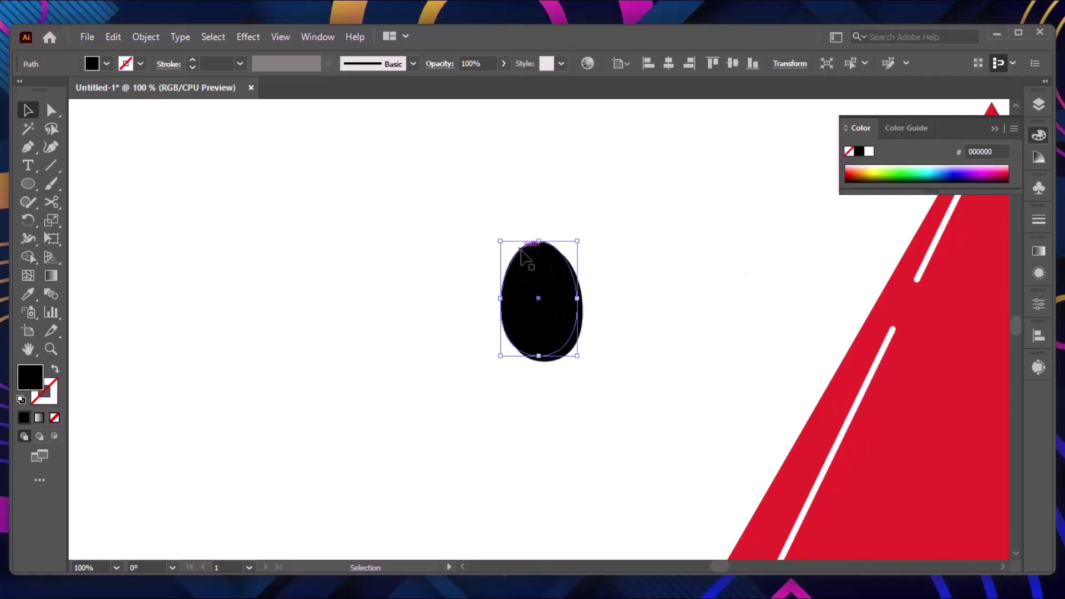
{"action": "left_click_drag", "start_coordinate": [482, 208], "coordinate": [584, 306]}
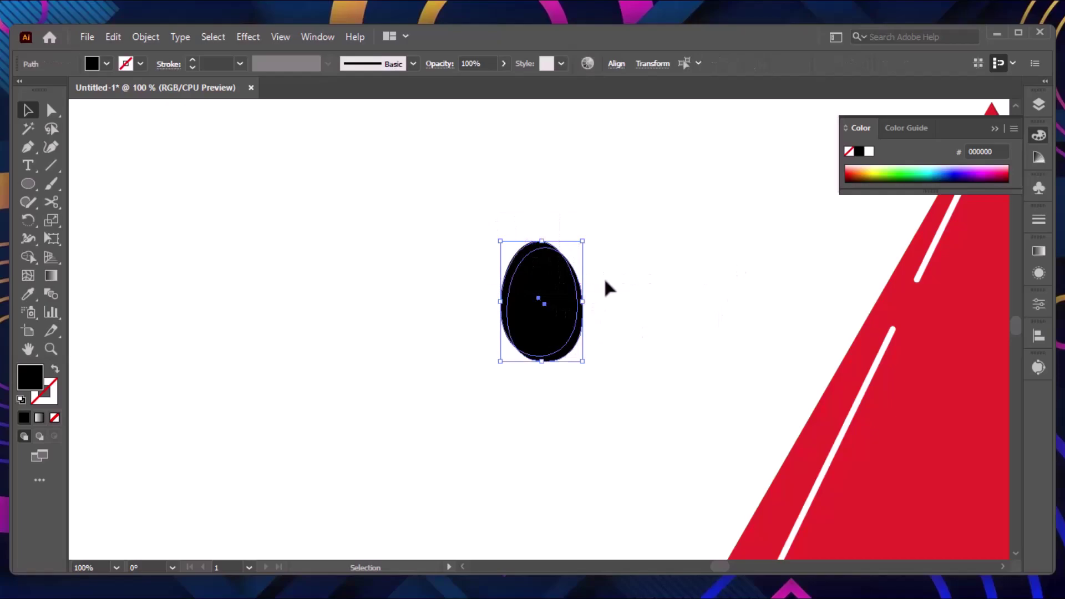
- Merge the overlapping egg regions with Shape Builder, then edit the thin left piece's fill colour
{"action": "left_click", "coordinate": [26, 256]}
{"action": "left_click_drag", "start_coordinate": [556, 314], "coordinate": [587, 337]}
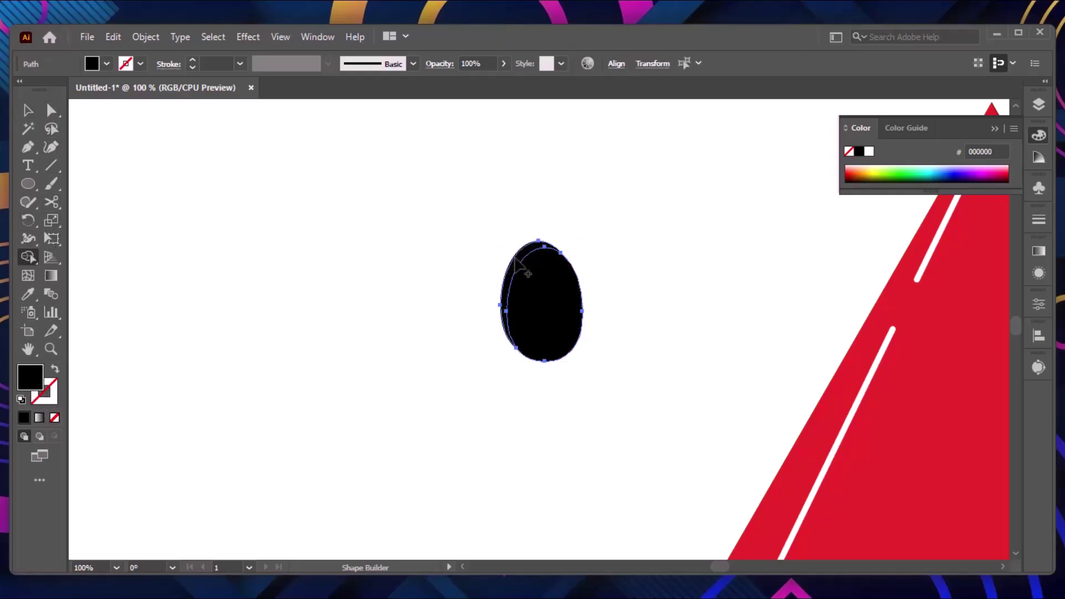
{"action": "key", "text": "v"}
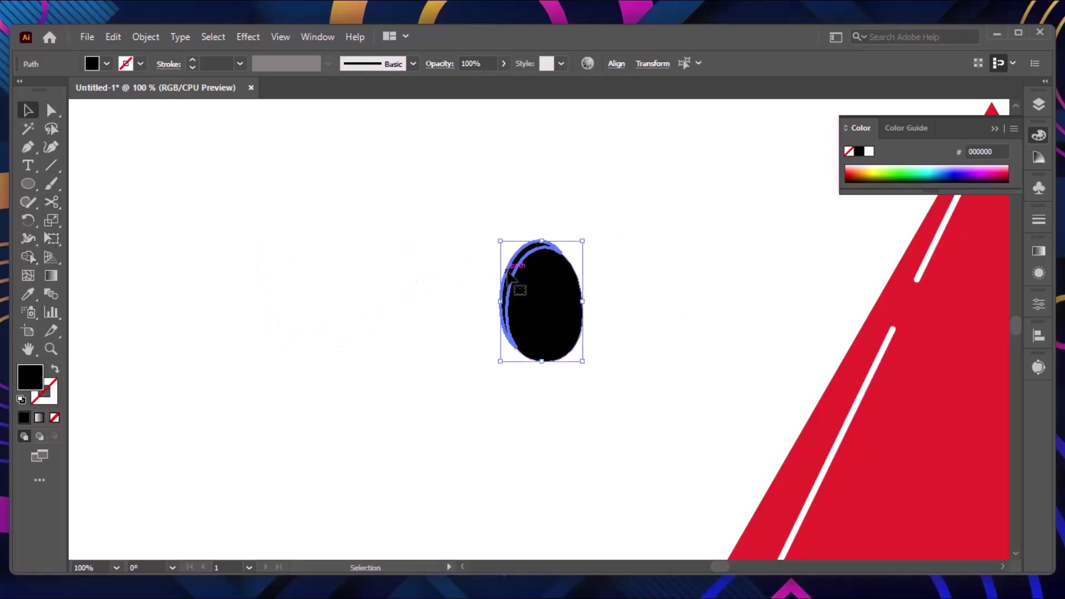
{"action": "key", "text": "ctrl+shift+a"}
{"action": "left_click", "coordinate": [518, 273]}
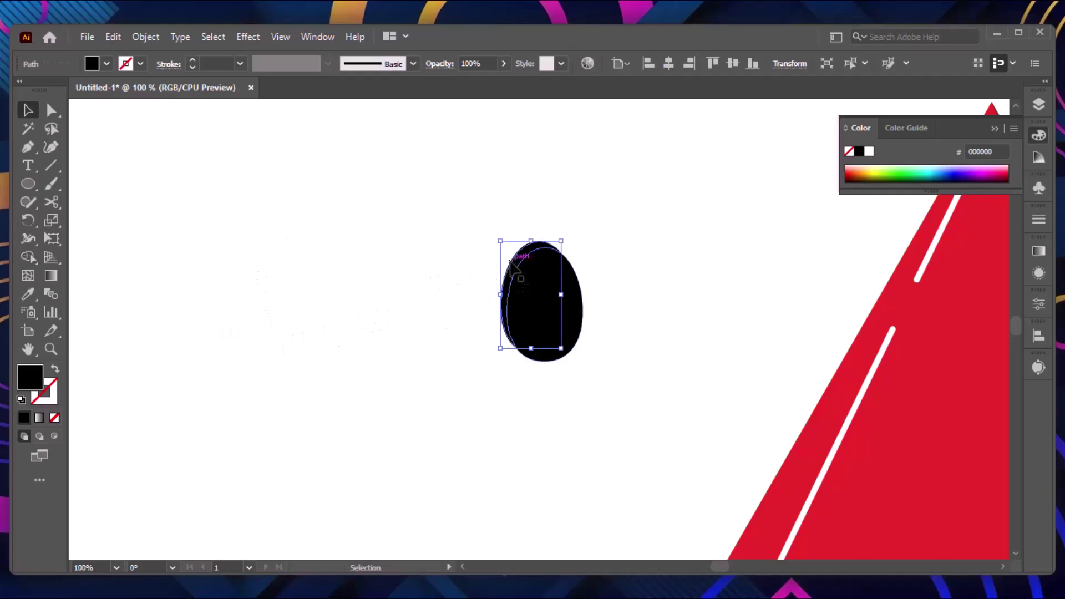
{"action": "double_click", "coordinate": [28, 379]}
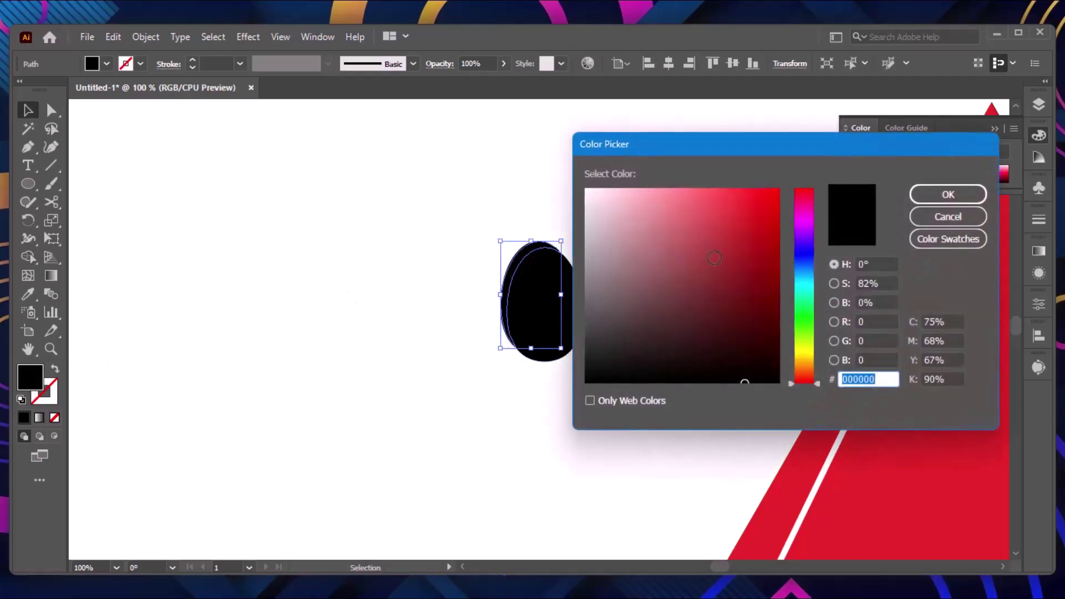
- Fill the thin left piece white and move it onto the black egg
{"action": "left_click_drag", "start_coordinate": [714, 257], "coordinate": [558, 164]}
{"action": "left_click", "coordinate": [946, 201]}
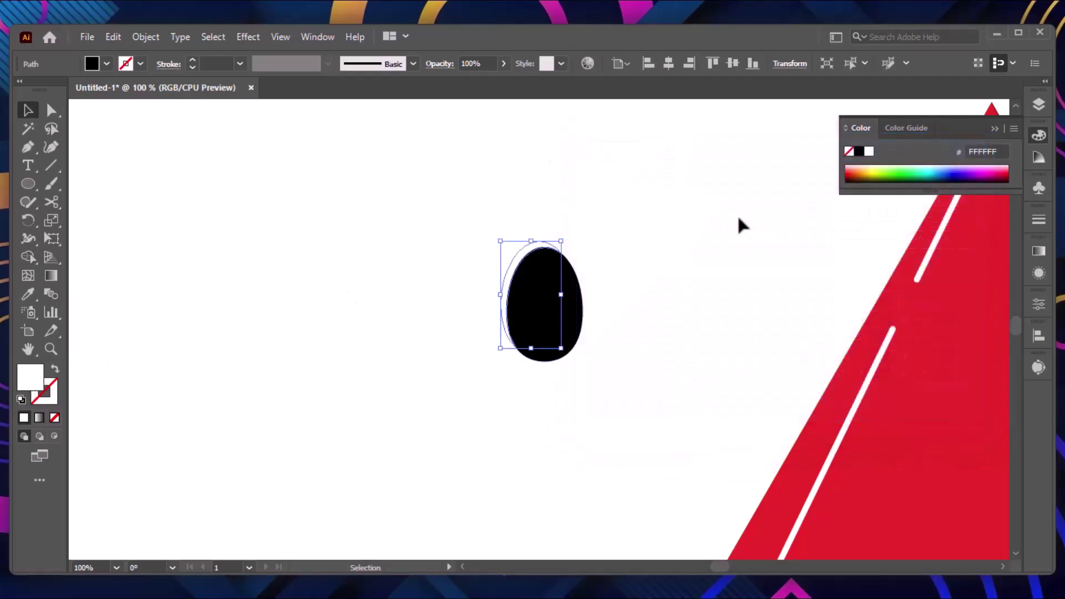
{"action": "left_click", "coordinate": [670, 226]}
{"action": "left_click_drag", "start_coordinate": [523, 255], "coordinate": [530, 263]}
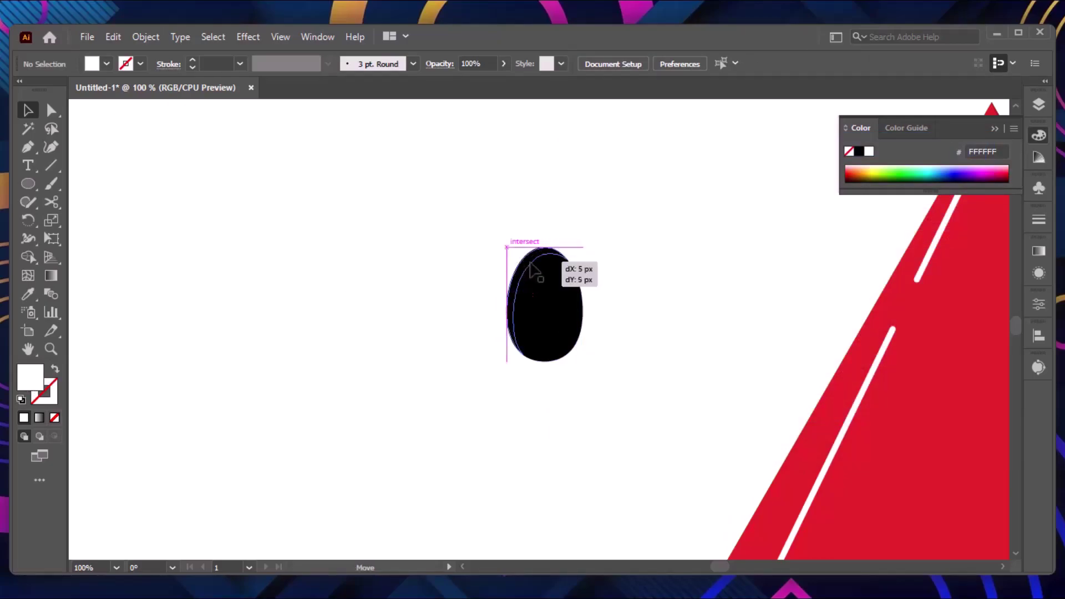
{"action": "left_click", "coordinate": [749, 228]}
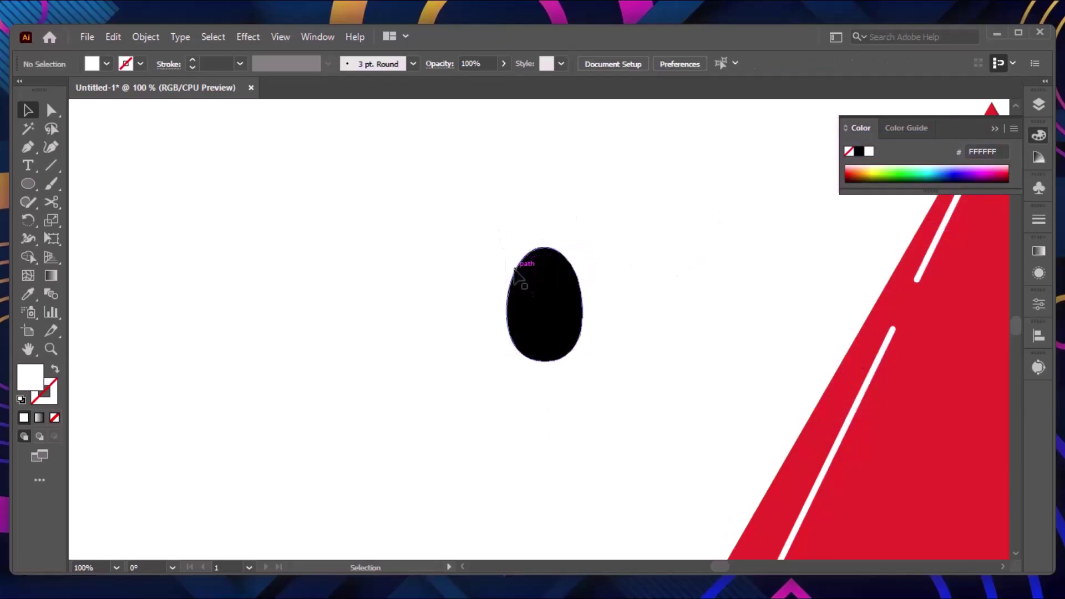
- Bring the white piece to the front and align both egg pieces' horizontal centres
{"action": "right_click", "coordinate": [507, 284]}
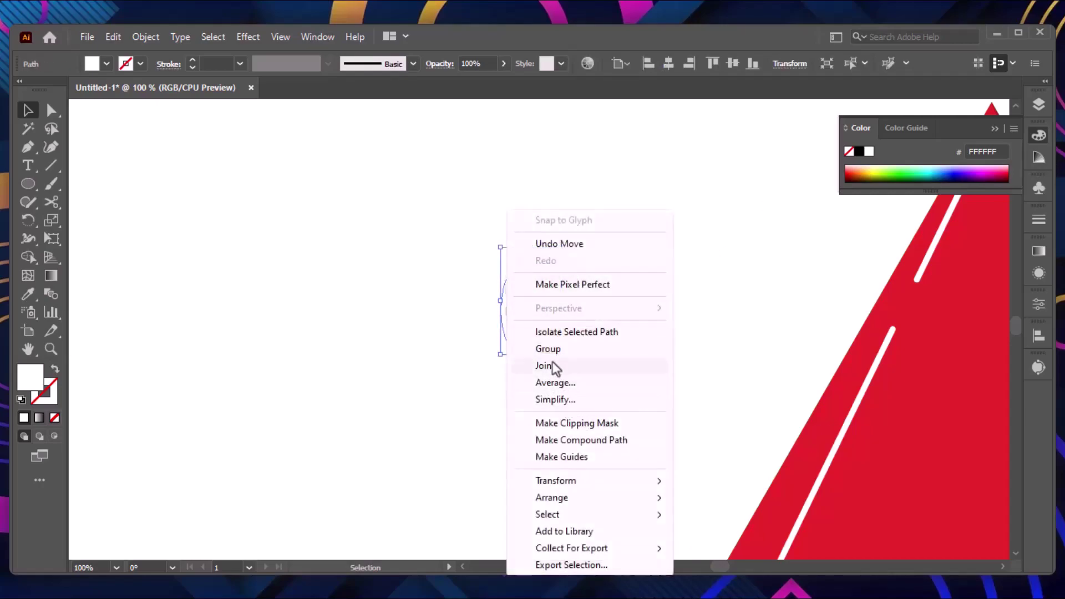
{"action": "mouse_move", "coordinate": [551, 498]}
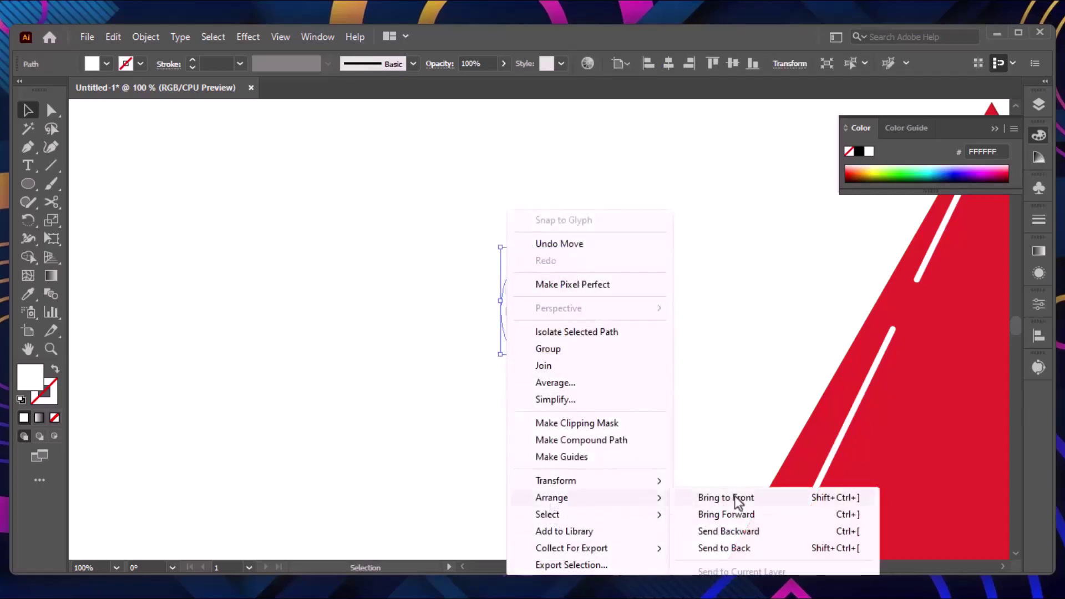
{"action": "left_click", "coordinate": [734, 495]}
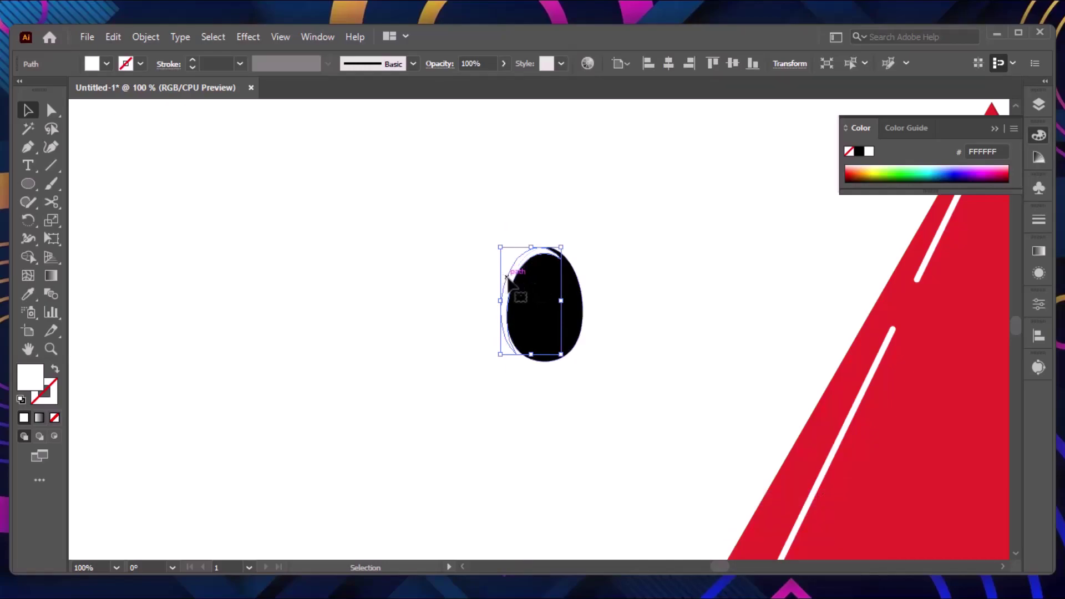
{"action": "left_click", "coordinate": [558, 203]}
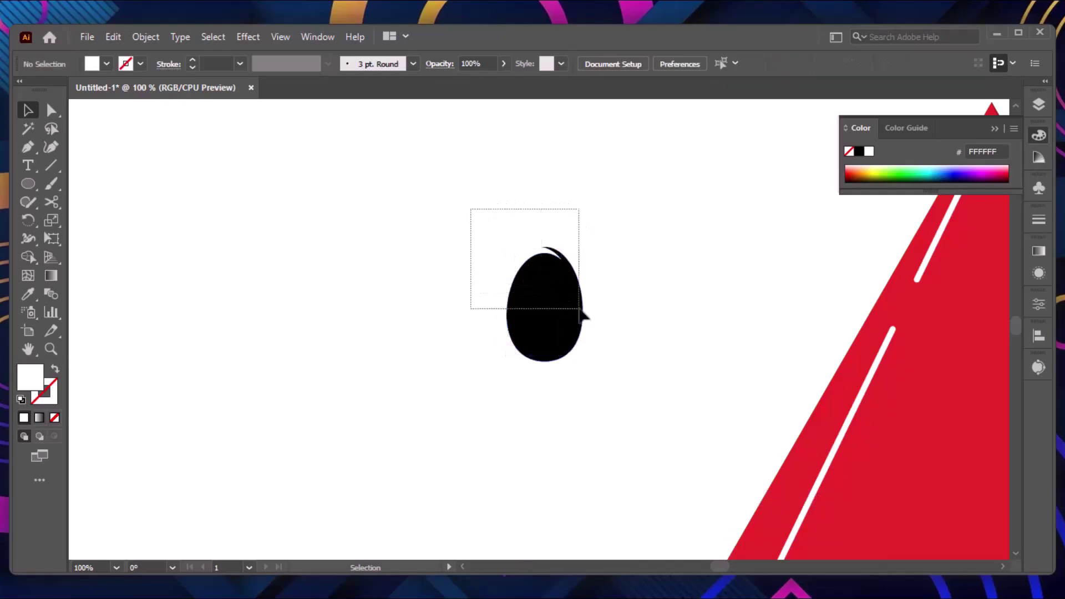
{"action": "left_click_drag", "start_coordinate": [470, 215], "coordinate": [593, 221]}
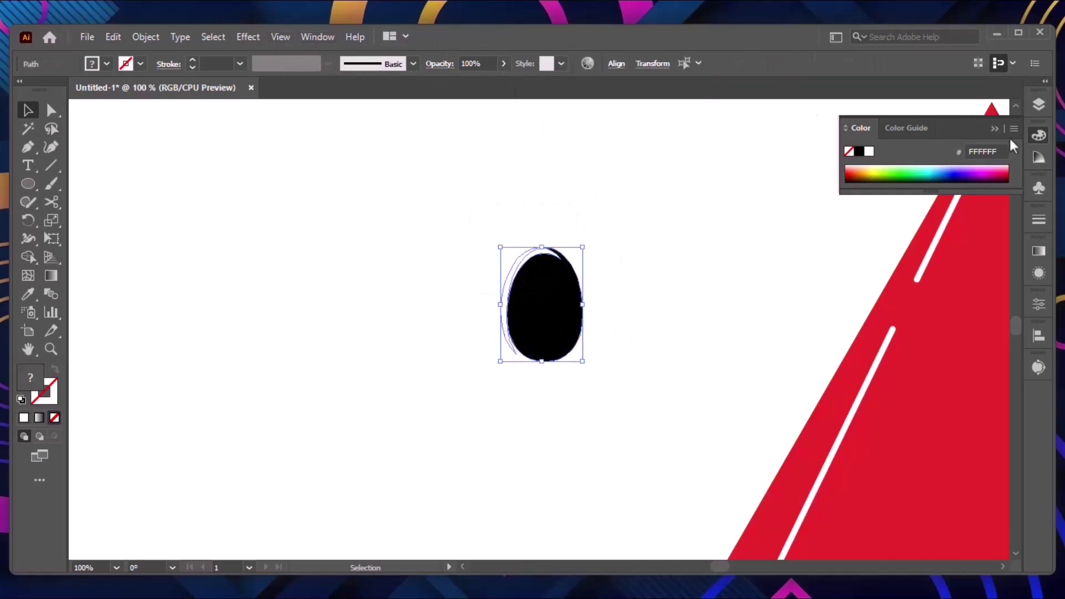
{"action": "left_click", "coordinate": [1045, 299]}
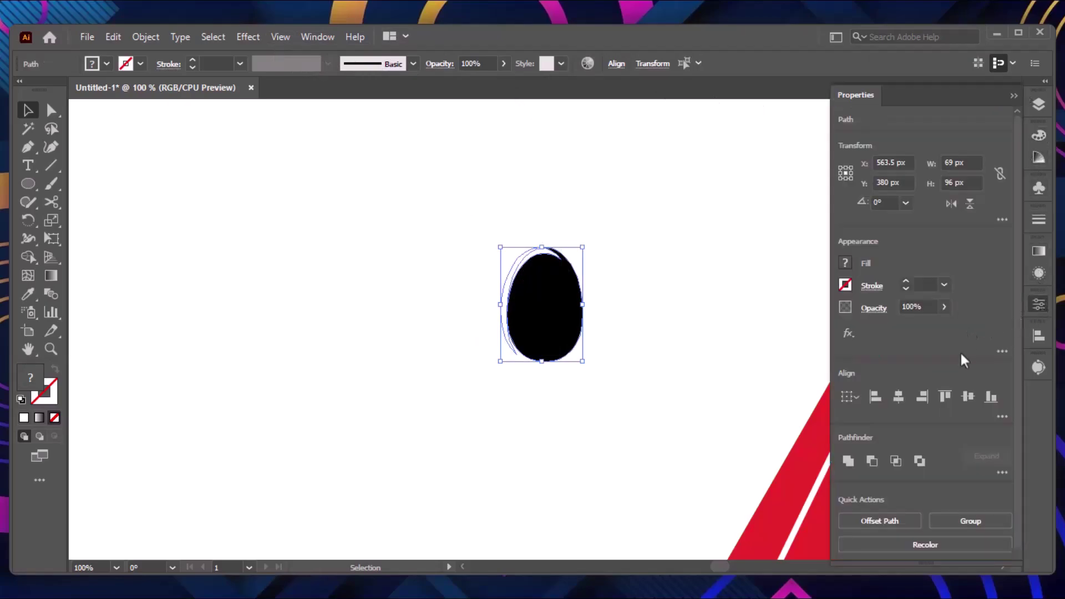
{"action": "left_click", "coordinate": [898, 398]}
{"action": "left_click", "coordinate": [629, 279]}
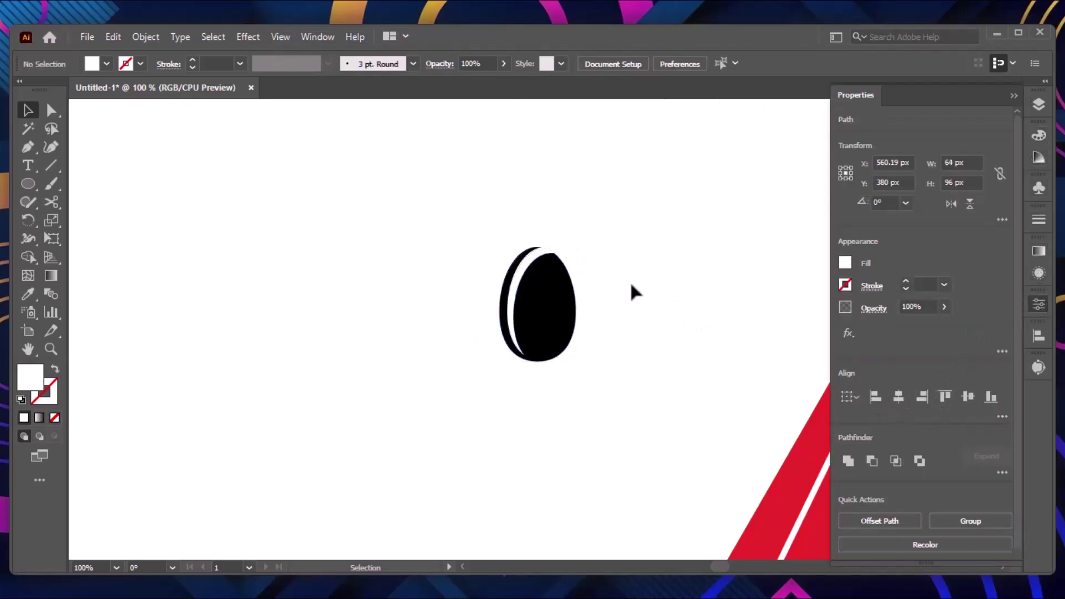
- Nudge the white highlight piece with the arrow keys until it sits snug
{"action": "left_click", "coordinate": [511, 294]}
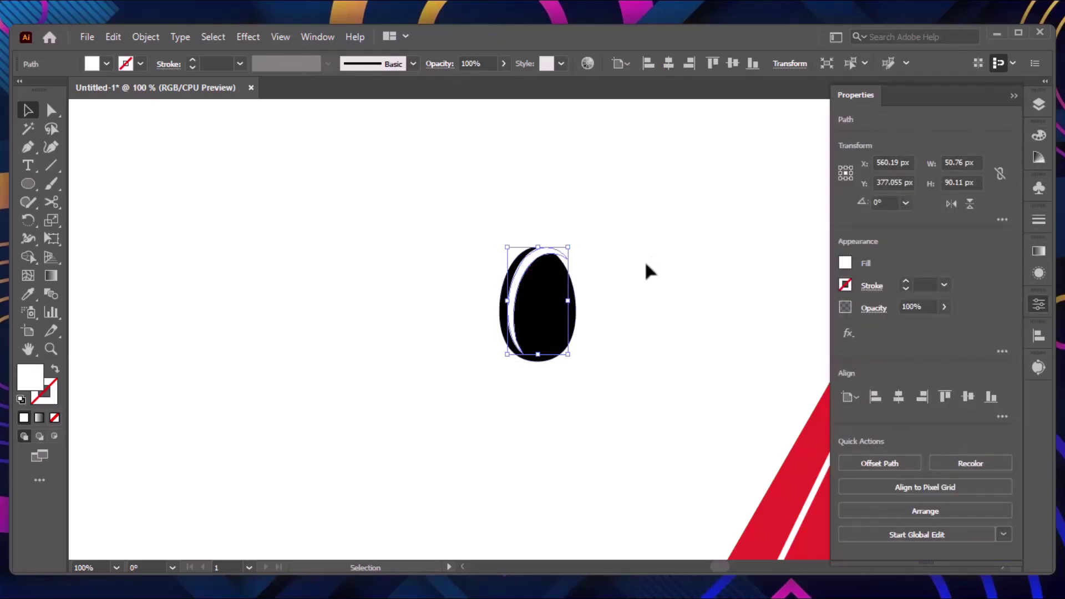
{"action": "key", "text": "Left"}
{"action": "key", "text": "Left"}
{"action": "key", "text": "Left"}
{"action": "key", "text": "Left"}
{"action": "key", "text": "Left"}
{"action": "key", "text": "Left"}
{"action": "key", "text": "Left"}
{"action": "key", "text": "Left"}
{"action": "key", "text": "Left"}
{"action": "key", "text": "Right"}
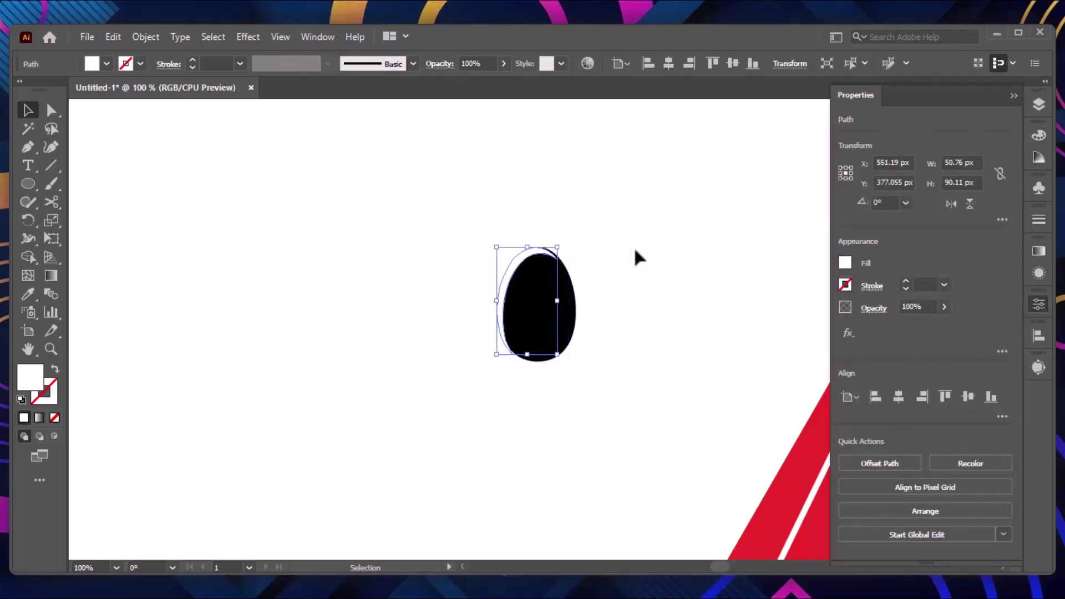
{"action": "key", "text": "Right"}
{"action": "key", "text": "Down"}
{"action": "key", "text": "Right"}
{"action": "key", "text": "Right"}
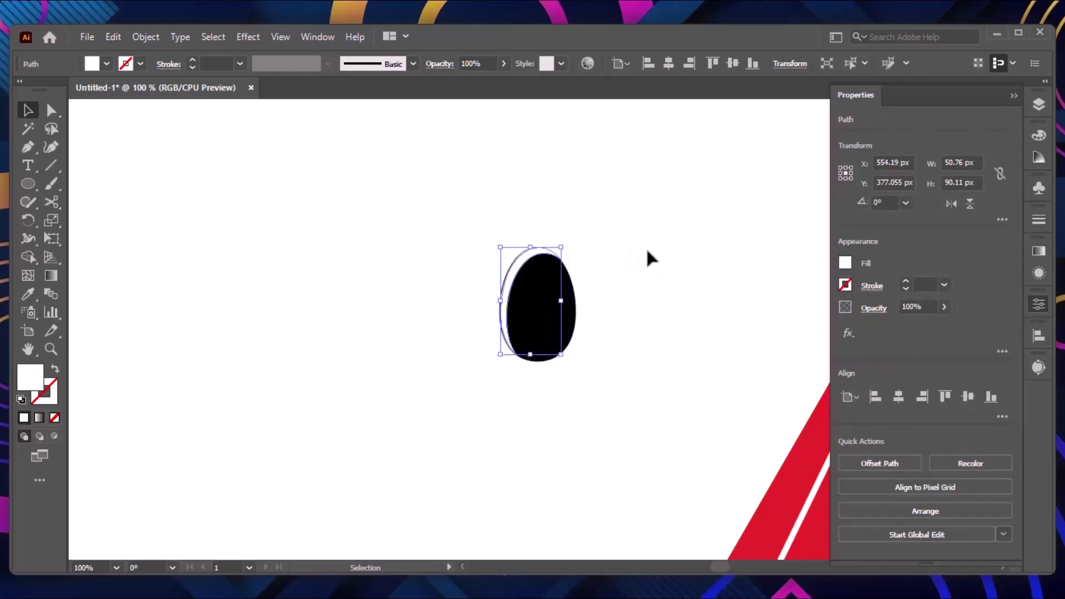
{"action": "left_click", "coordinate": [650, 255]}
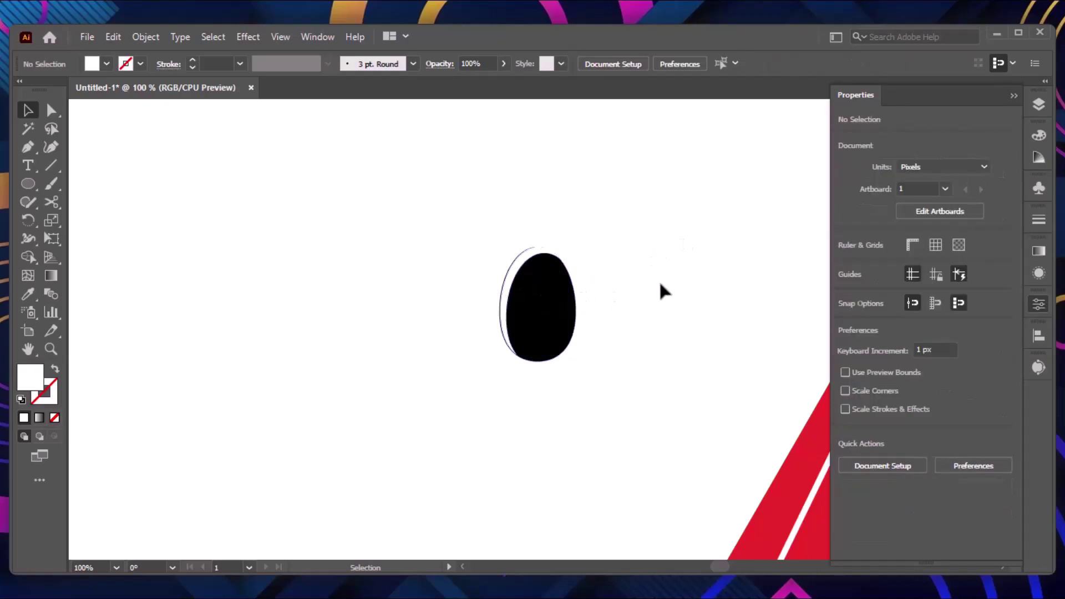
- Make a 25% opacity copy of the black egg to its right and shrink it
{"action": "left_click", "coordinate": [563, 309]}
{"action": "left_click_drag", "start_coordinate": [562, 309], "coordinate": [604, 314]}
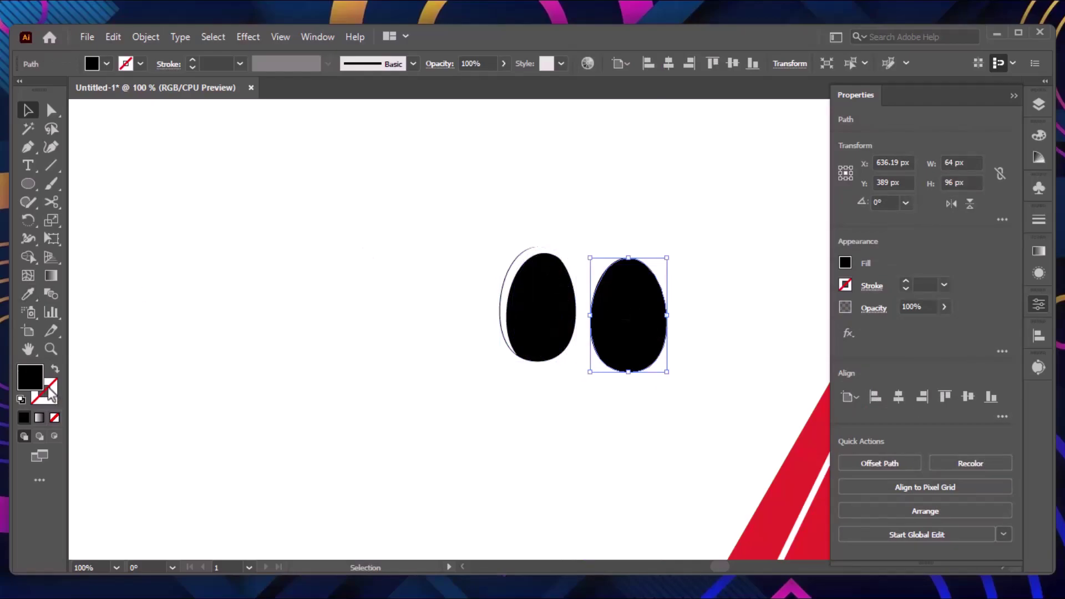
{"action": "left_click", "coordinate": [910, 307]}
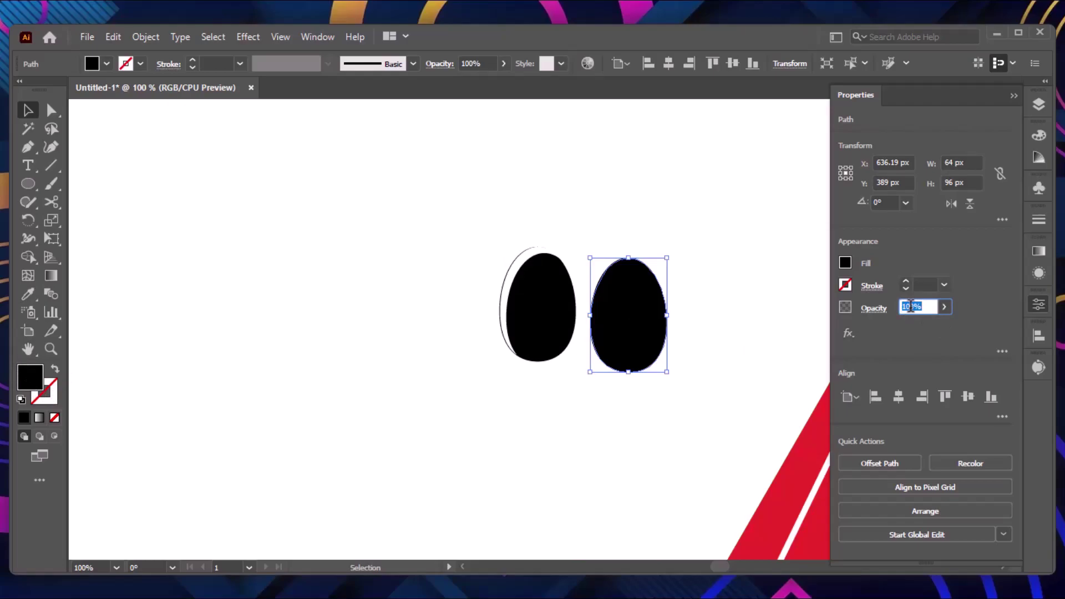
{"action": "type", "text": "25"}
{"action": "left_click", "coordinate": [774, 247]}
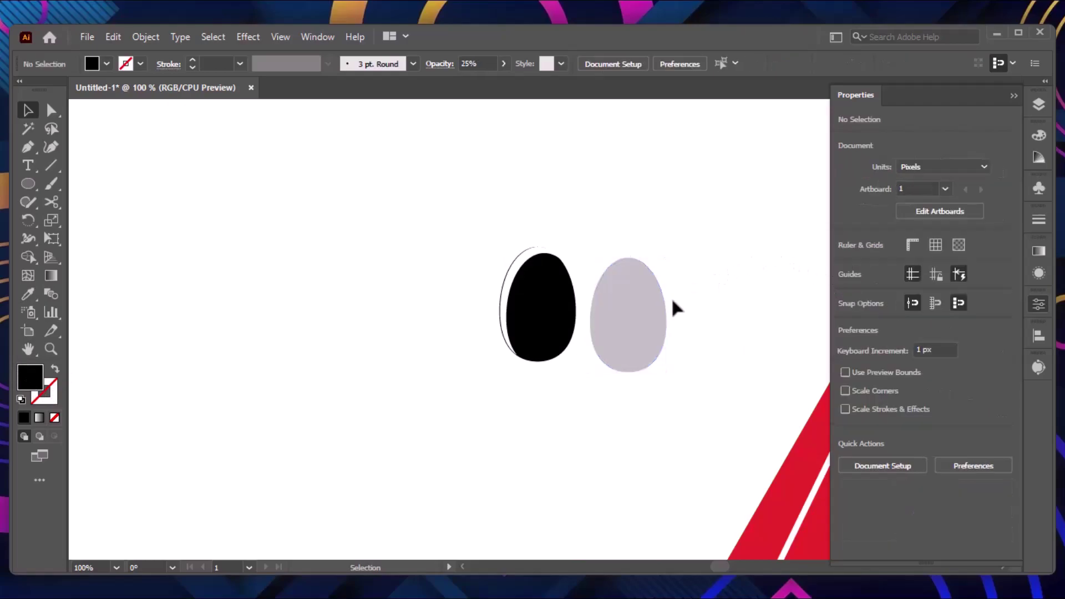
{"action": "left_click", "coordinate": [665, 320]}
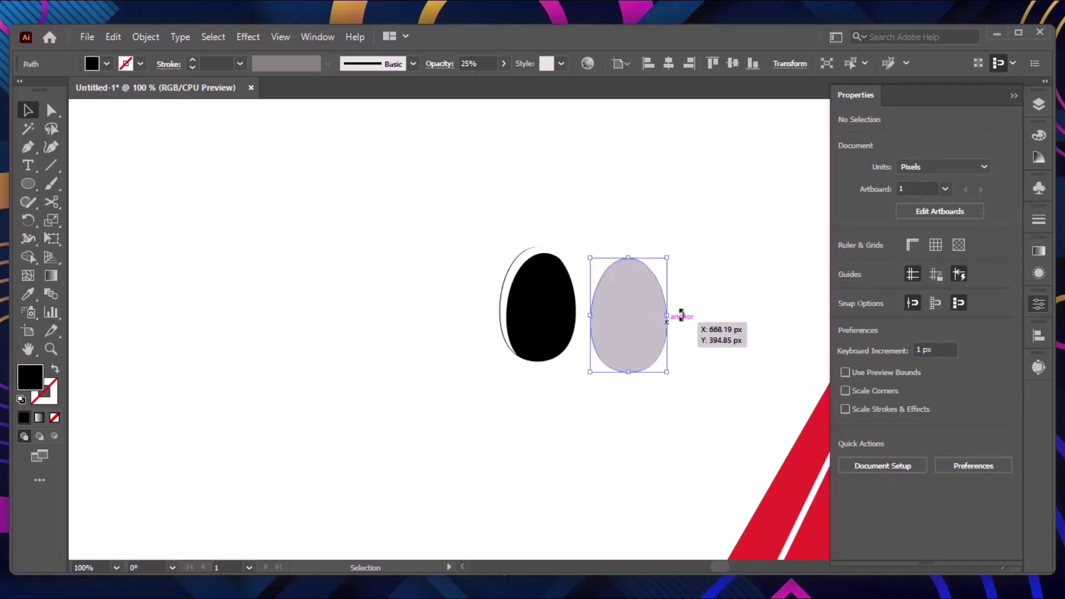
{"action": "left_click_drag", "start_coordinate": [666, 314], "coordinate": [571, 312]}
{"action": "left_click", "coordinate": [637, 277]}
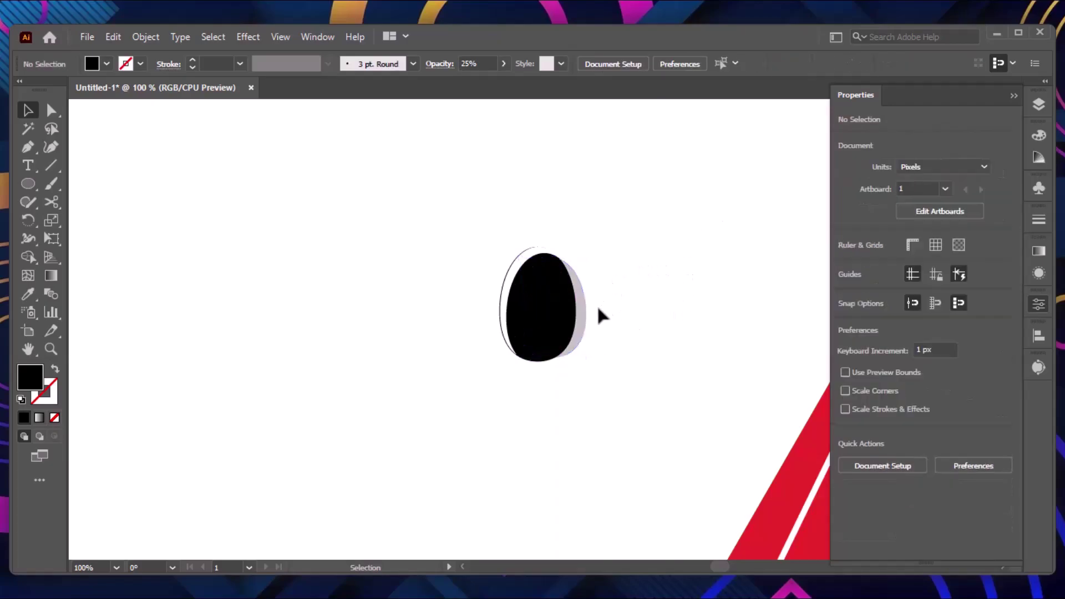
- Send the pale egg behind the seed and bring the black egg to the front
{"action": "right_click", "coordinate": [586, 330]}
{"action": "left_click", "coordinate": [626, 346]}
{"action": "left_click_drag", "start_coordinate": [476, 229], "coordinate": [518, 294]}
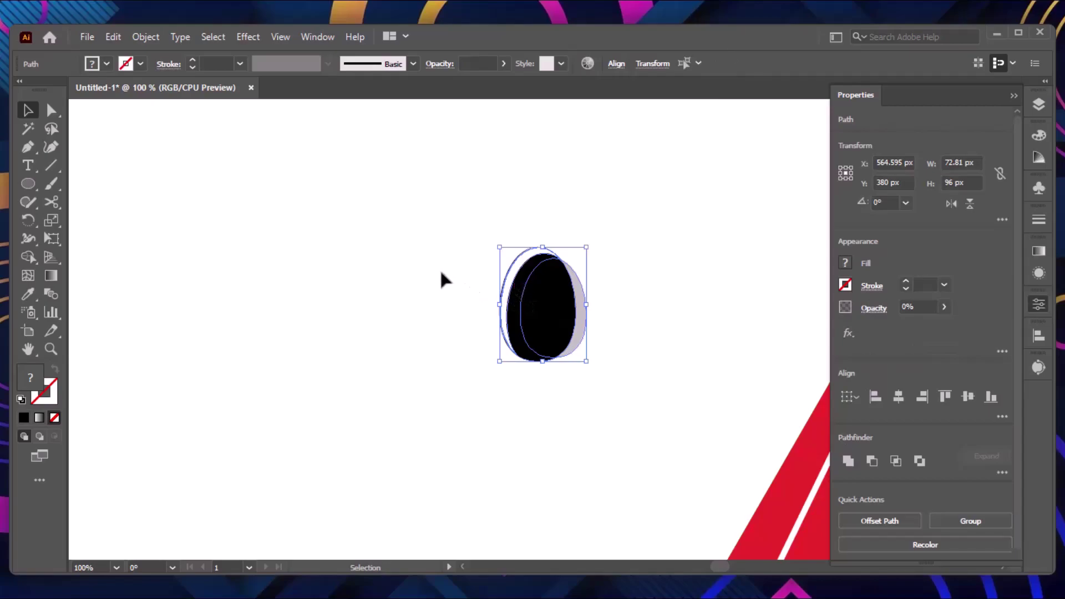
{"action": "left_click", "coordinate": [465, 260]}
{"action": "left_click_drag", "start_coordinate": [494, 242], "coordinate": [513, 283]}
{"action": "right_click", "coordinate": [513, 283]}
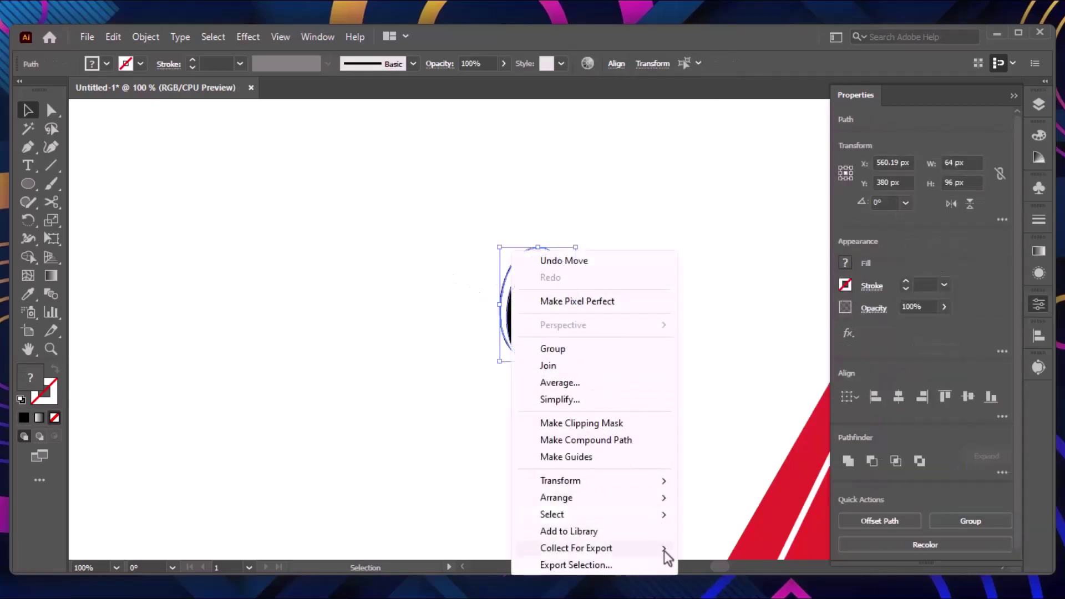
{"action": "left_click", "coordinate": [738, 511]}
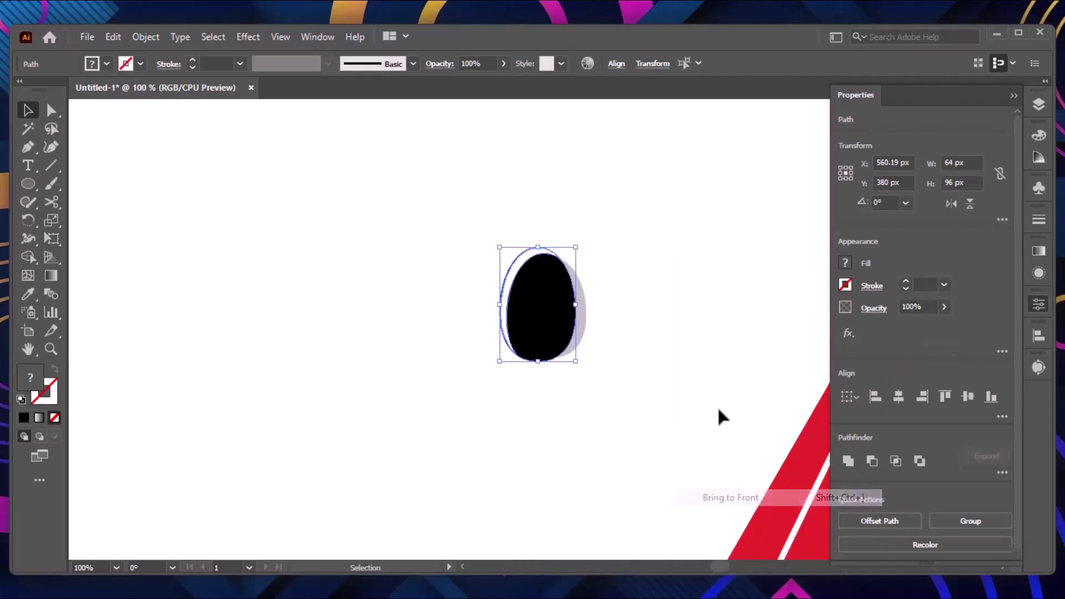
{"action": "left_click", "coordinate": [657, 168]}
- Narrow the pale shading shape, then group all the seed pieces together
{"action": "left_click", "coordinate": [584, 306]}
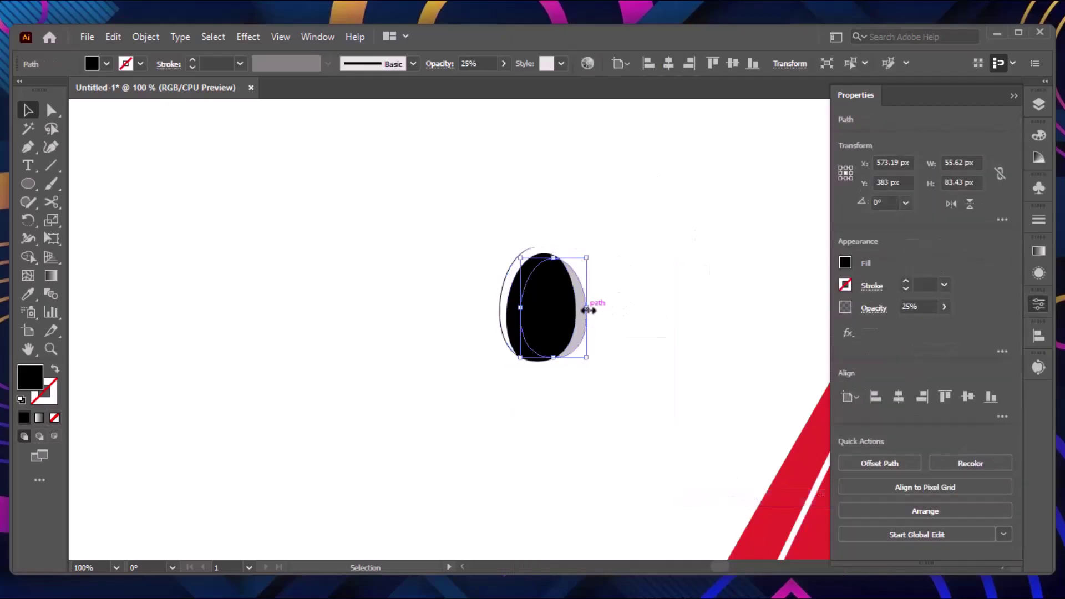
{"action": "left_click_drag", "start_coordinate": [582, 308], "coordinate": [582, 309]}
{"action": "left_click", "coordinate": [654, 244]}
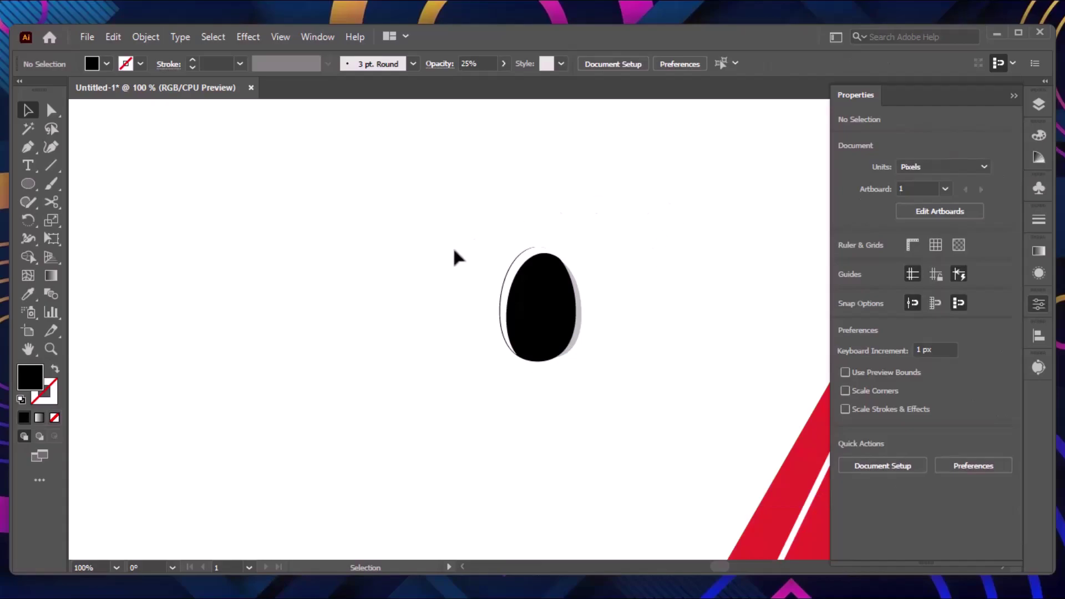
{"action": "left_click_drag", "start_coordinate": [439, 249], "coordinate": [611, 392]}
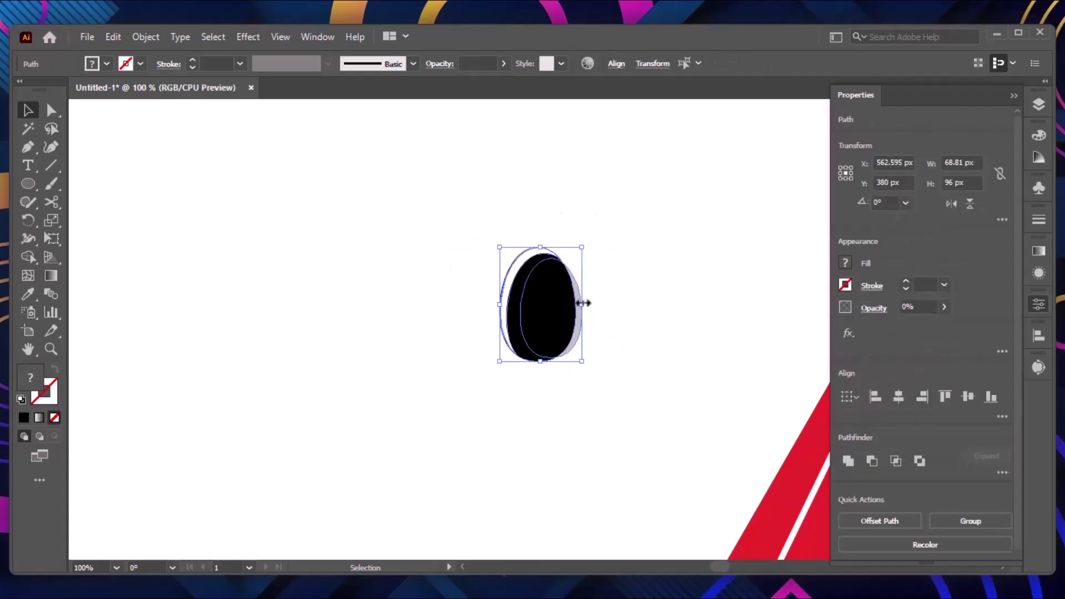
{"action": "right_click", "coordinate": [545, 304]}
{"action": "left_click", "coordinate": [586, 349]}
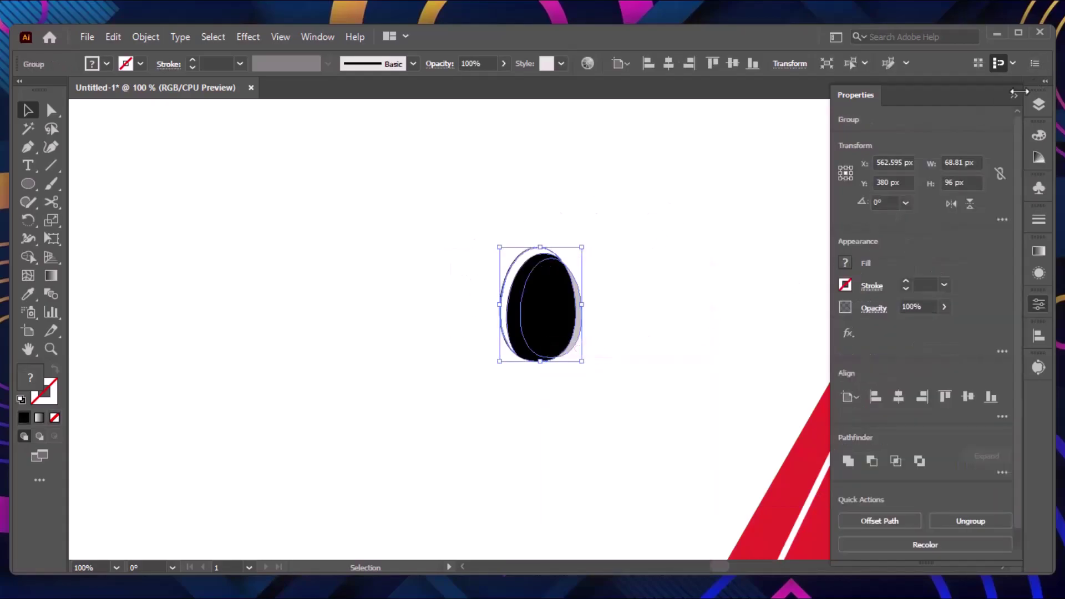
{"action": "left_click", "coordinate": [1013, 98]}
{"action": "left_click", "coordinate": [723, 254]}
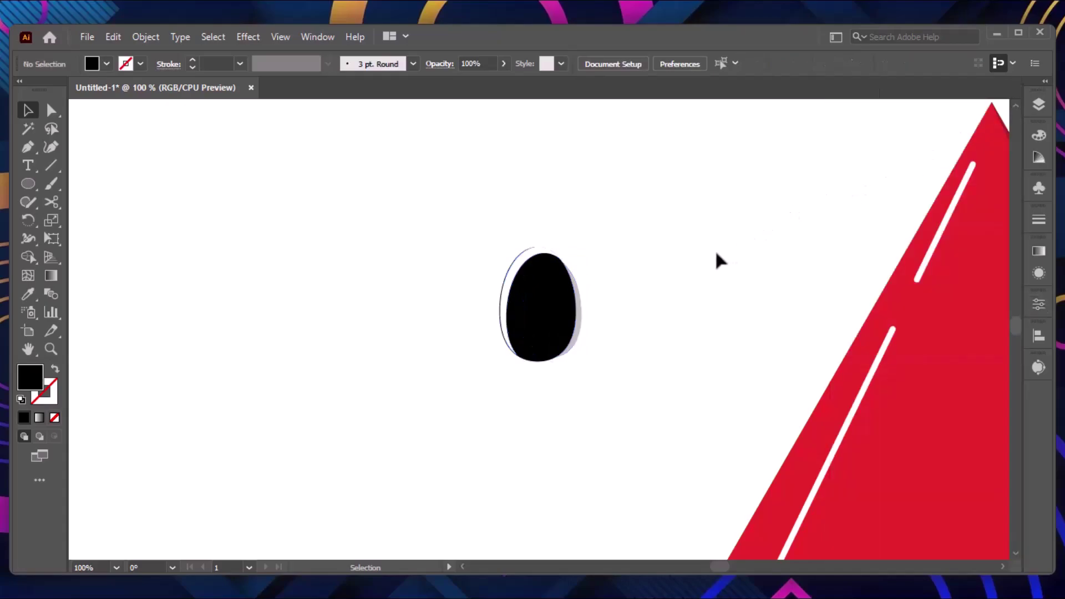
- Duplicate the seed and arrange three seeds in a loose cluster
{"action": "key", "text": "ctrl+0"}
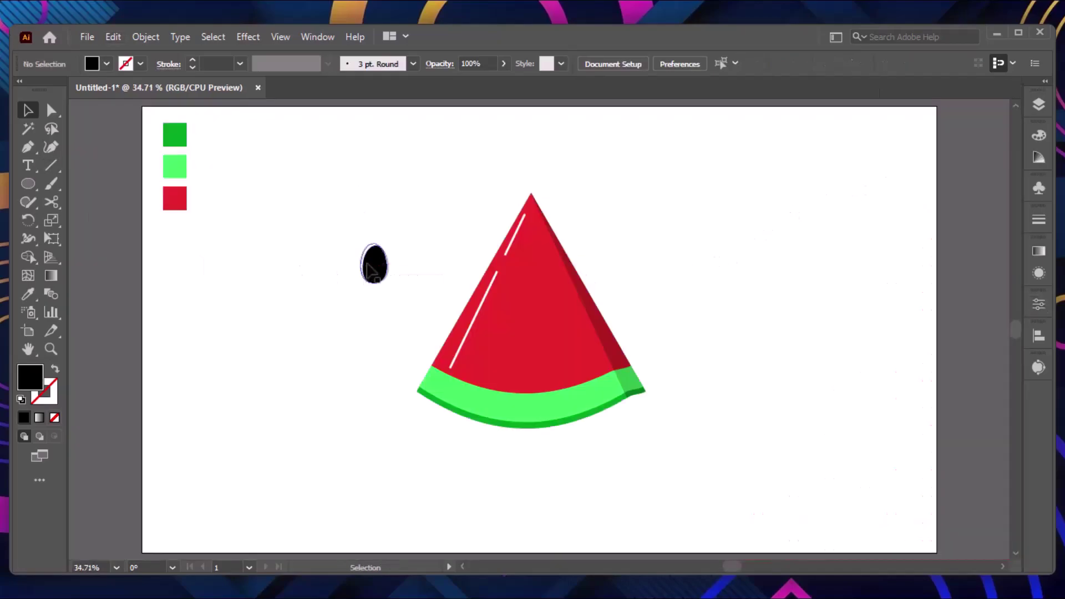
{"action": "left_click_drag", "start_coordinate": [340, 235], "coordinate": [375, 265]}
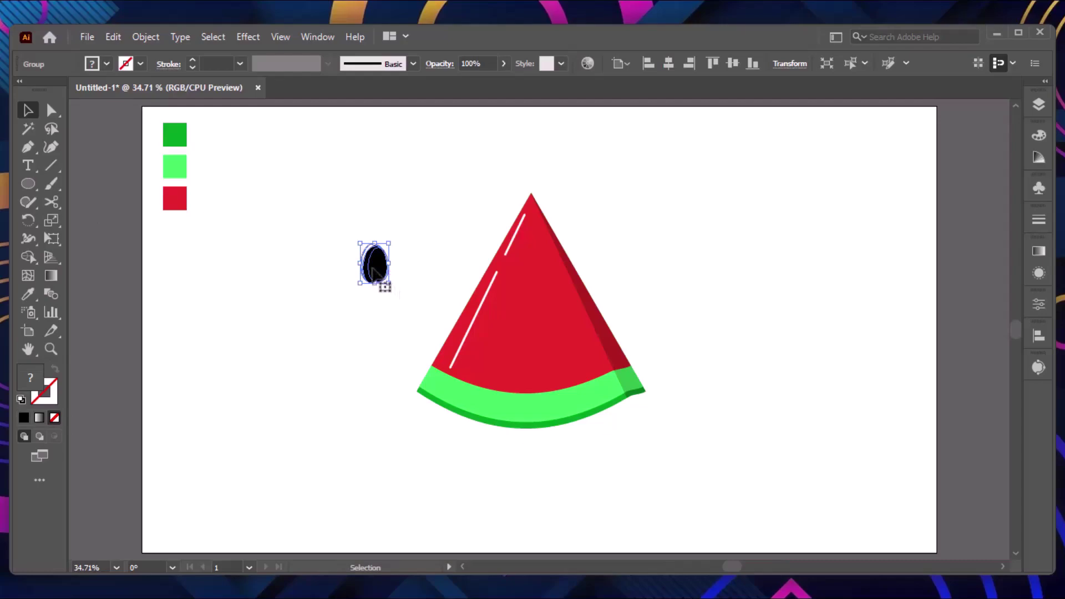
{"action": "mouse_move", "coordinate": [376, 270]}
{"action": "left_mouse_down"}
{"action": "mouse_move", "coordinate": [415, 237]}
{"action": "mouse_move", "coordinate": [434, 295]}
{"action": "left_mouse_up"}
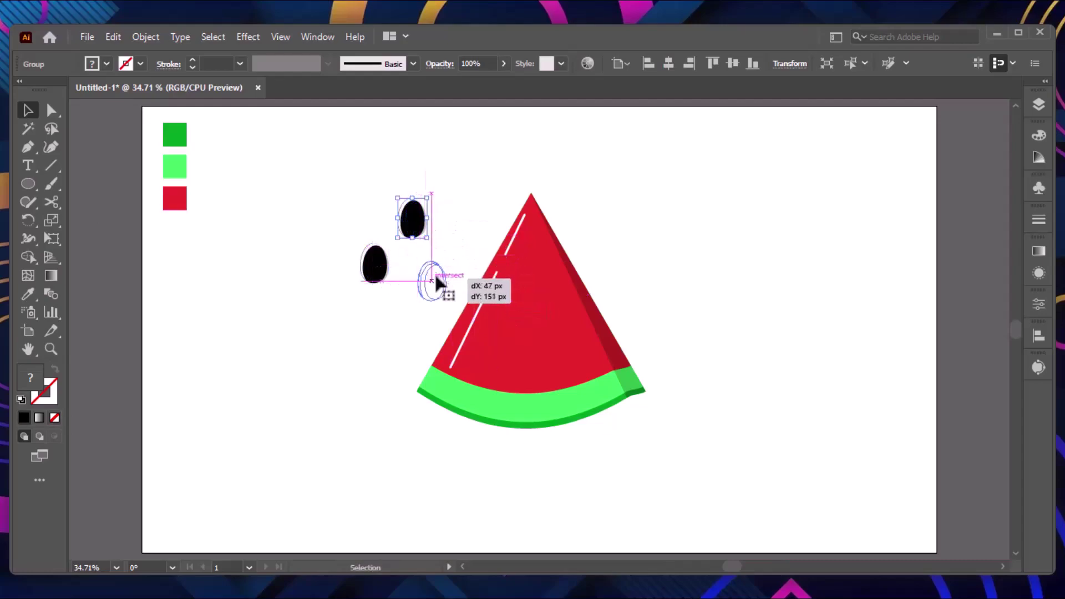
{"action": "left_click_drag", "start_coordinate": [377, 271], "coordinate": [338, 286]}
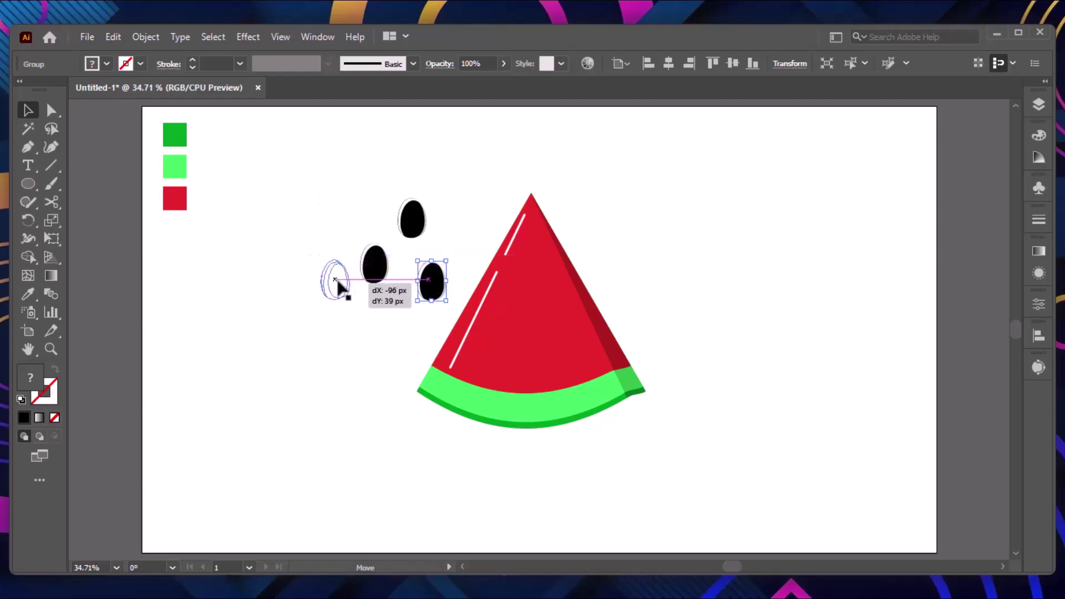
{"action": "left_click_drag", "start_coordinate": [410, 221], "coordinate": [382, 214]}
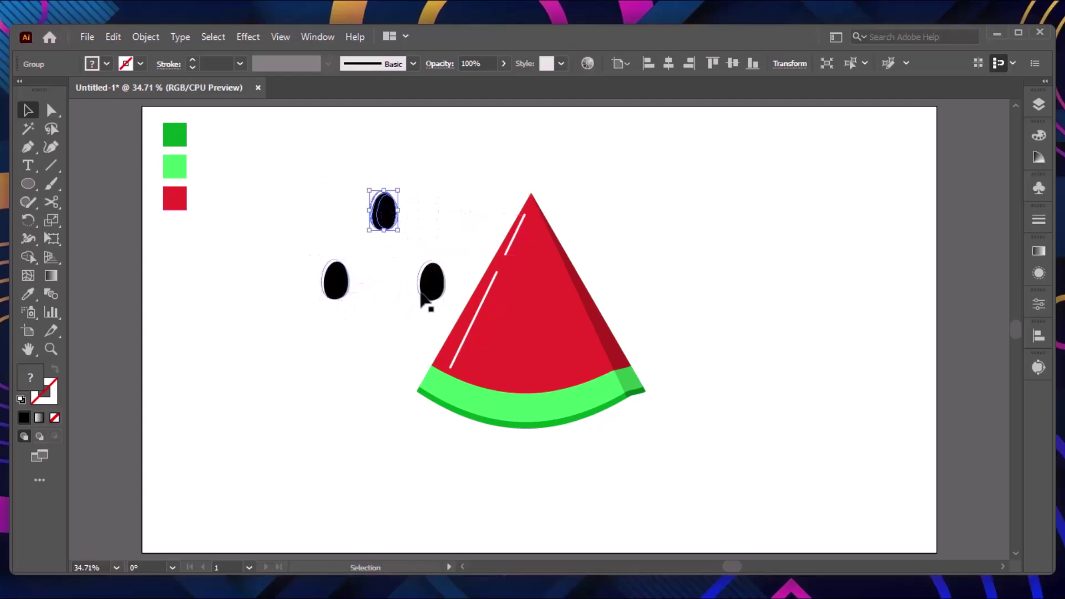
{"action": "left_click_drag", "start_coordinate": [430, 287], "coordinate": [421, 306]}
- Scale the seeds down and place them on the red flesh above the rind
{"action": "left_click_drag", "start_coordinate": [299, 186], "coordinate": [434, 317]}
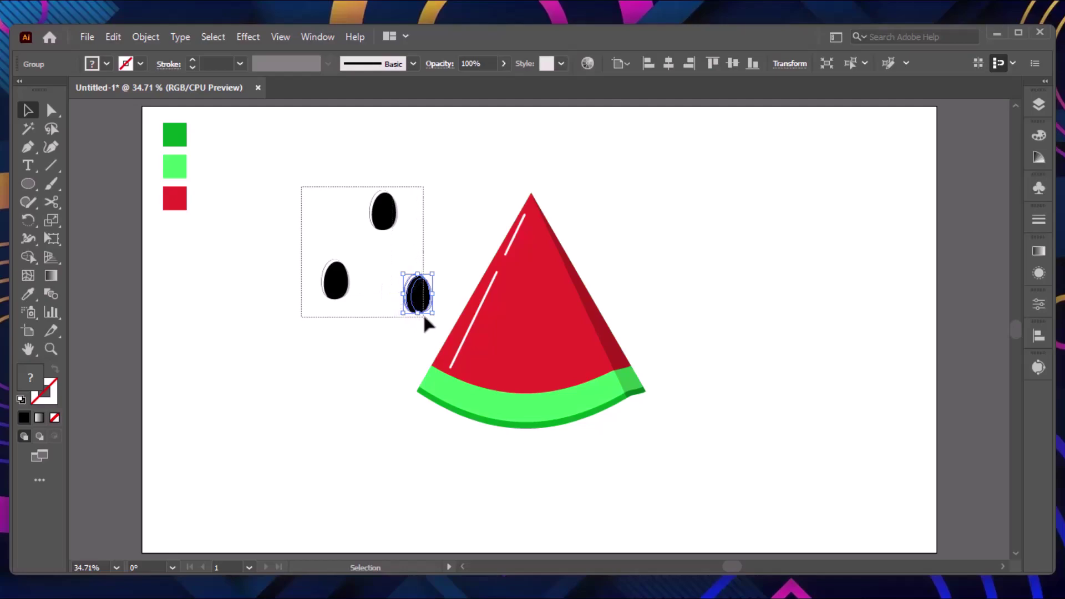
{"action": "left_click_drag", "start_coordinate": [433, 251], "coordinate": [398, 253]}
{"action": "left_click", "coordinate": [403, 239]}
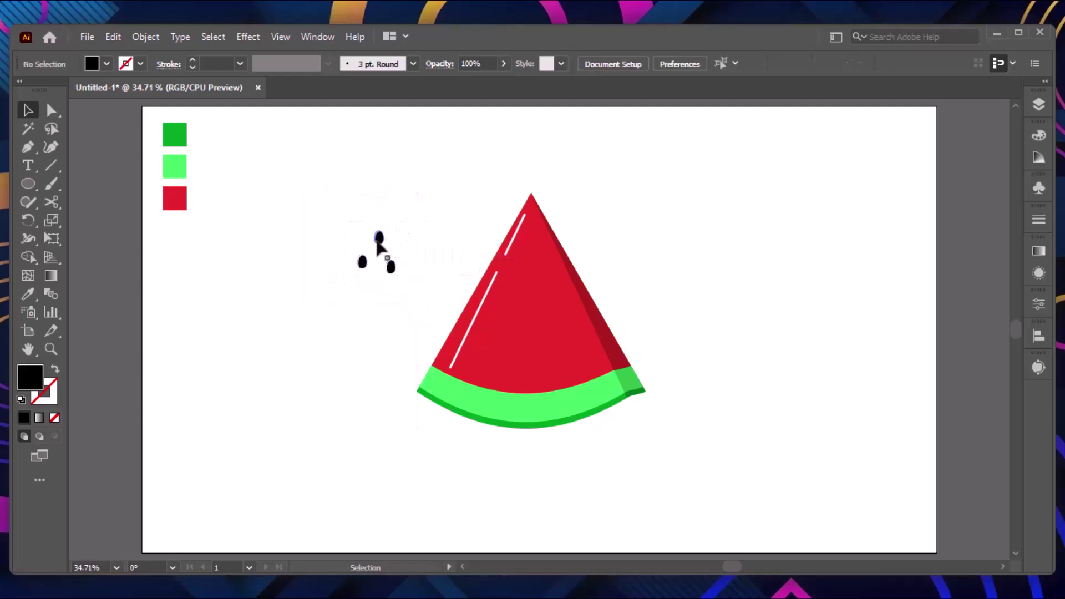
{"action": "left_click_drag", "start_coordinate": [426, 292], "coordinate": [427, 292]}
{"action": "mouse_move", "coordinate": [379, 238]}
{"action": "left_mouse_down"}
{"action": "mouse_move", "coordinate": [522, 296]}
{"action": "mouse_move", "coordinate": [531, 310]}
{"action": "mouse_move", "coordinate": [534, 285]}
{"action": "mouse_move", "coordinate": [545, 301]}
{"action": "left_mouse_up"}
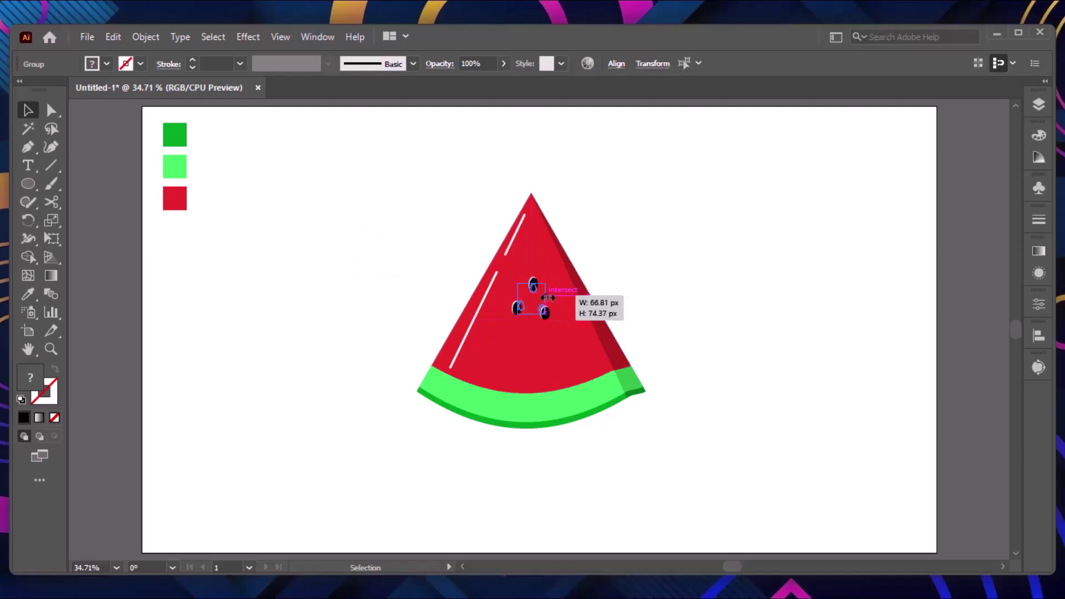
{"action": "left_click", "coordinate": [636, 249]}
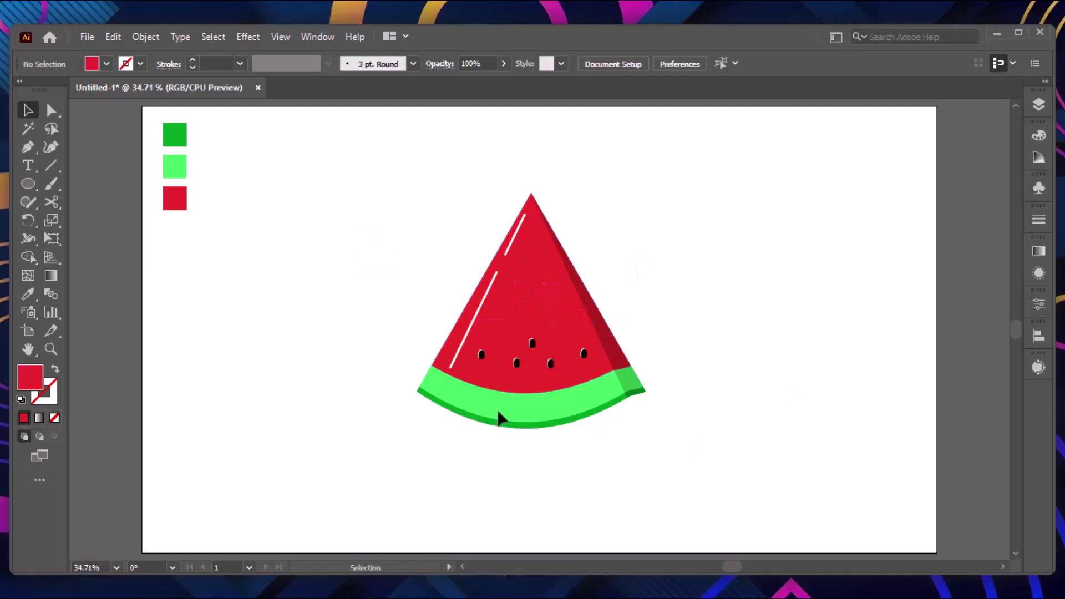
{"action": "left_click", "coordinate": [20, 184]}
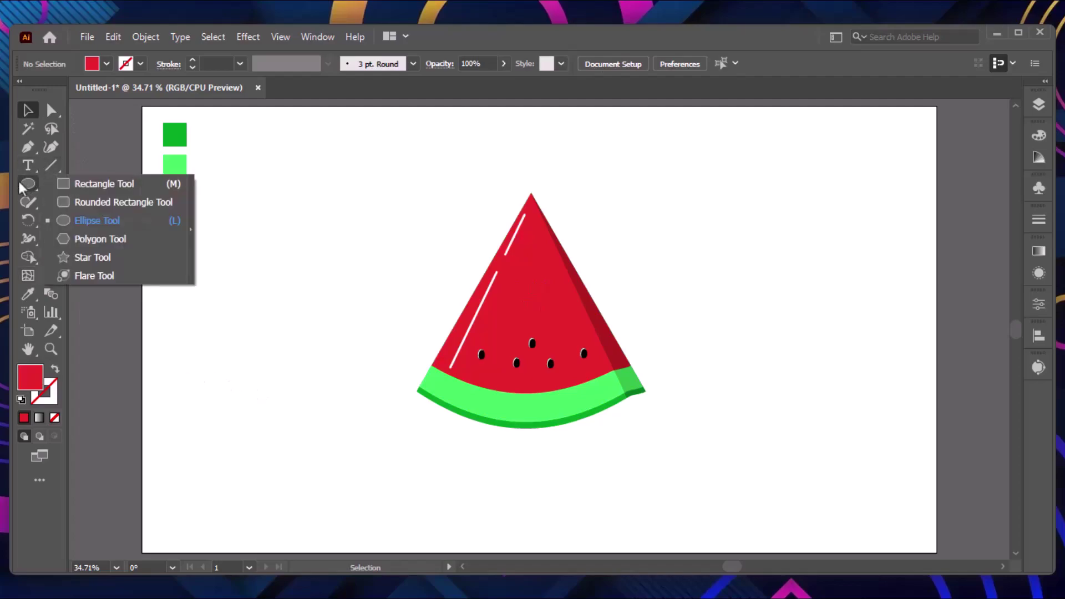
- Set the fill colour to pure black for the Ellipse tool
{"action": "left_click", "coordinate": [62, 222]}
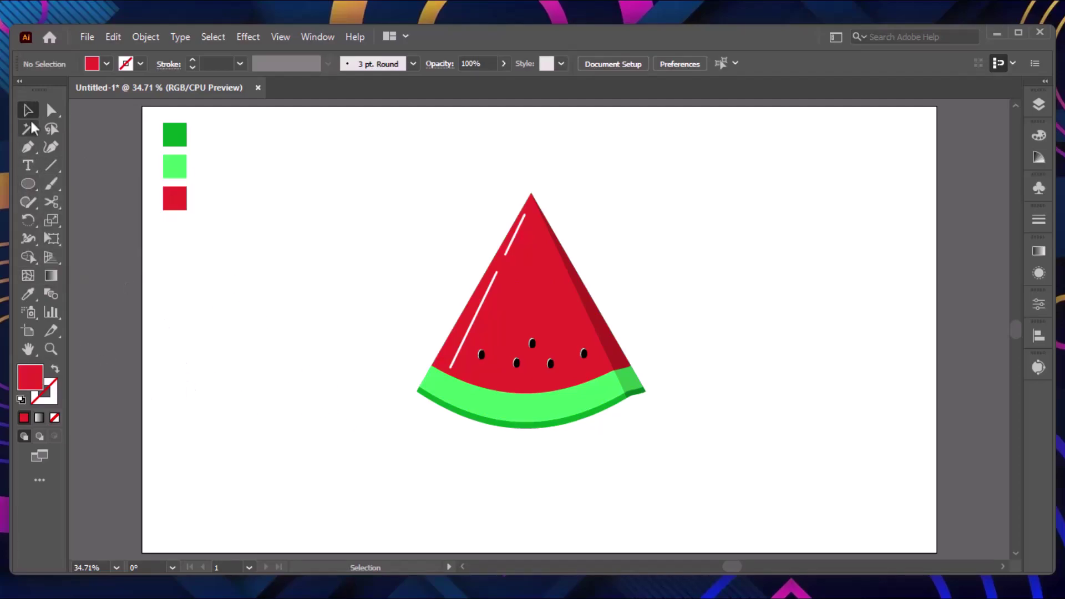
{"action": "double_click", "coordinate": [34, 386]}
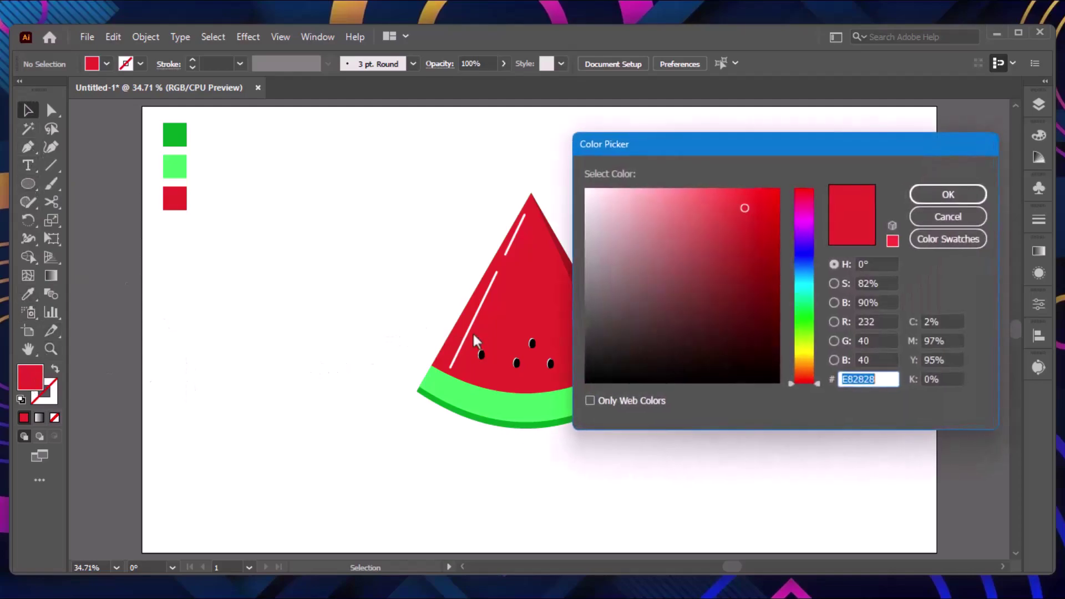
{"action": "left_click_drag", "start_coordinate": [647, 322], "coordinate": [788, 385]}
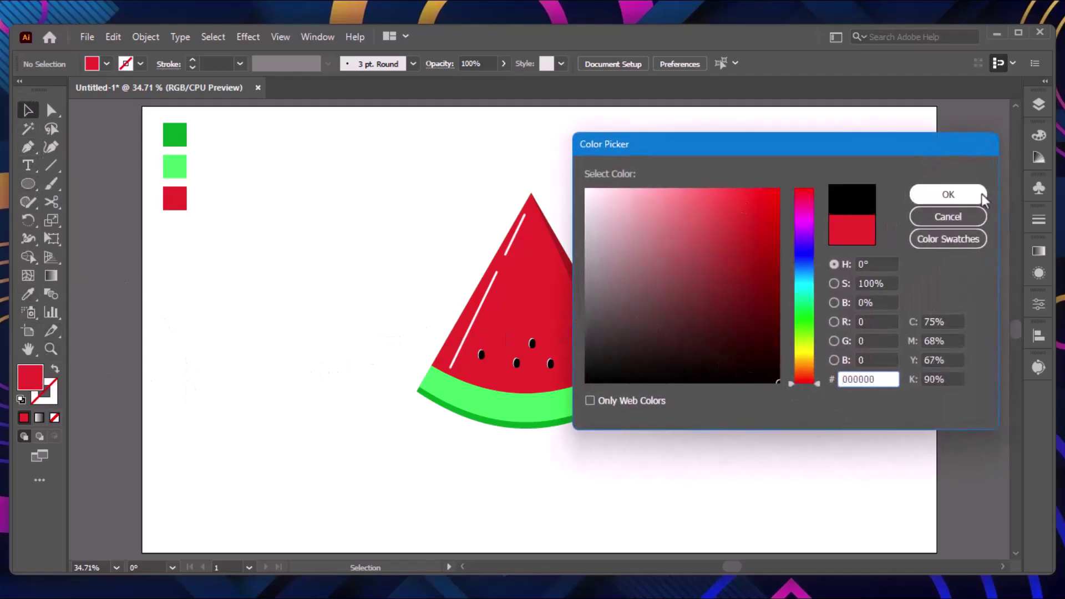
{"action": "key", "text": "Return"}
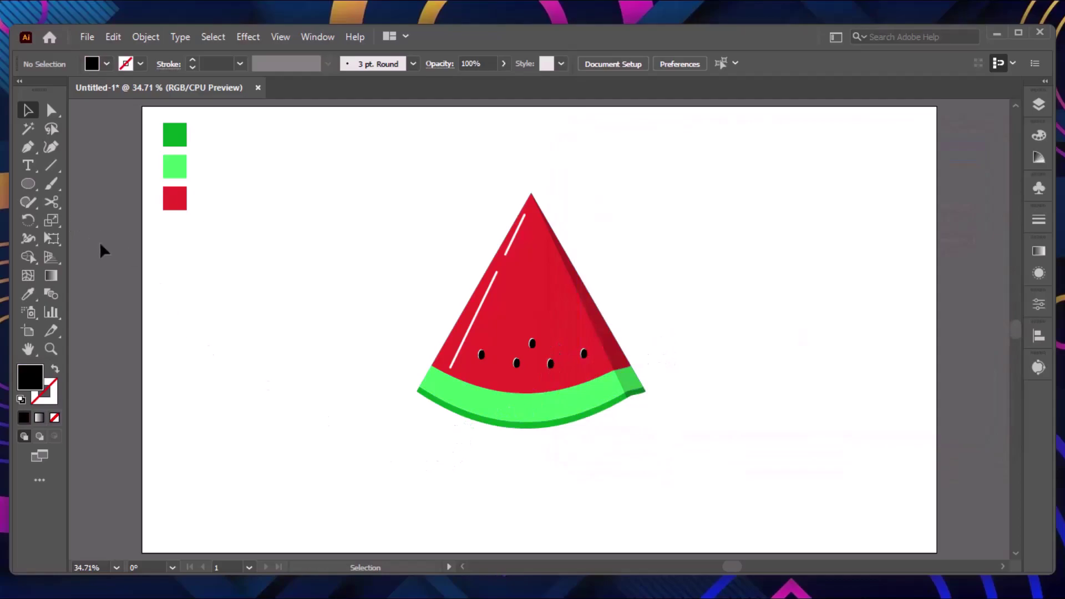
- Draw a long flat black ellipse under the slice and widen it as the shadow
{"action": "left_click", "coordinate": [26, 185]}
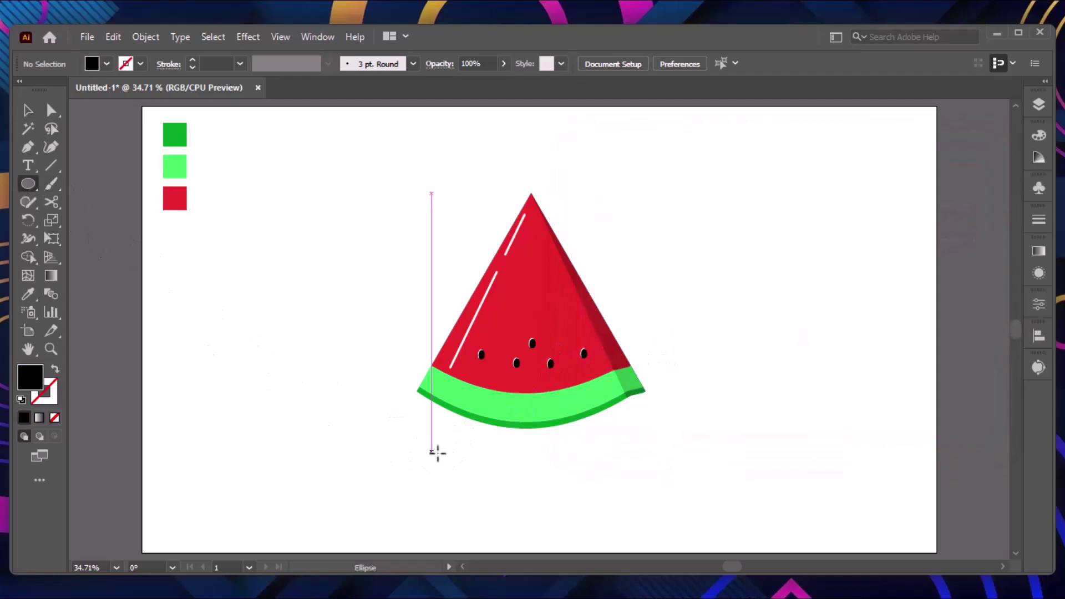
{"action": "left_click_drag", "start_coordinate": [433, 473], "coordinate": [630, 488]}
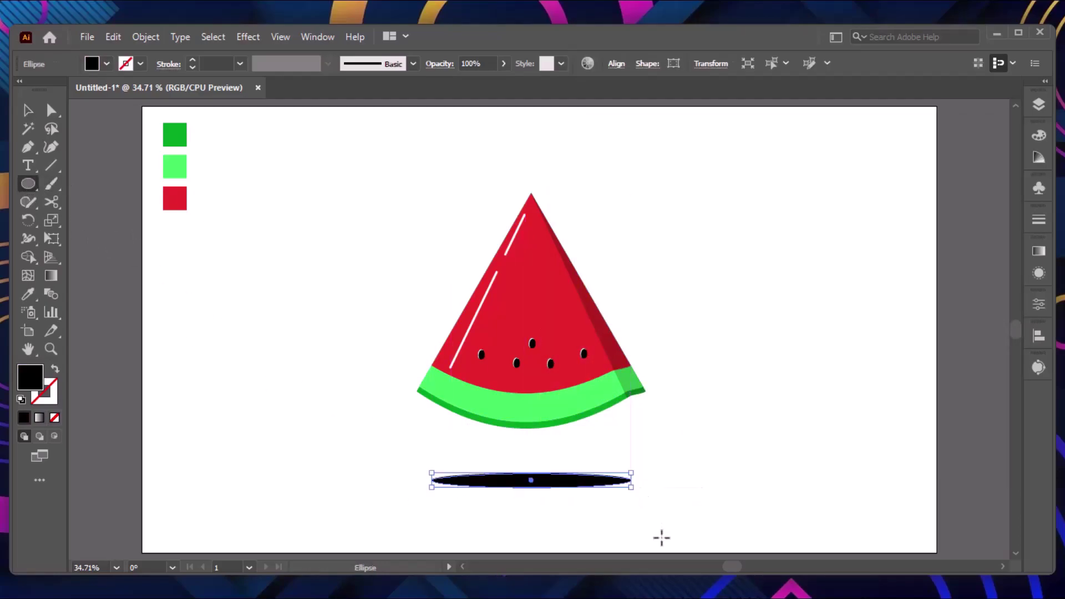
{"action": "left_click_drag", "start_coordinate": [530, 482], "coordinate": [530, 451]}
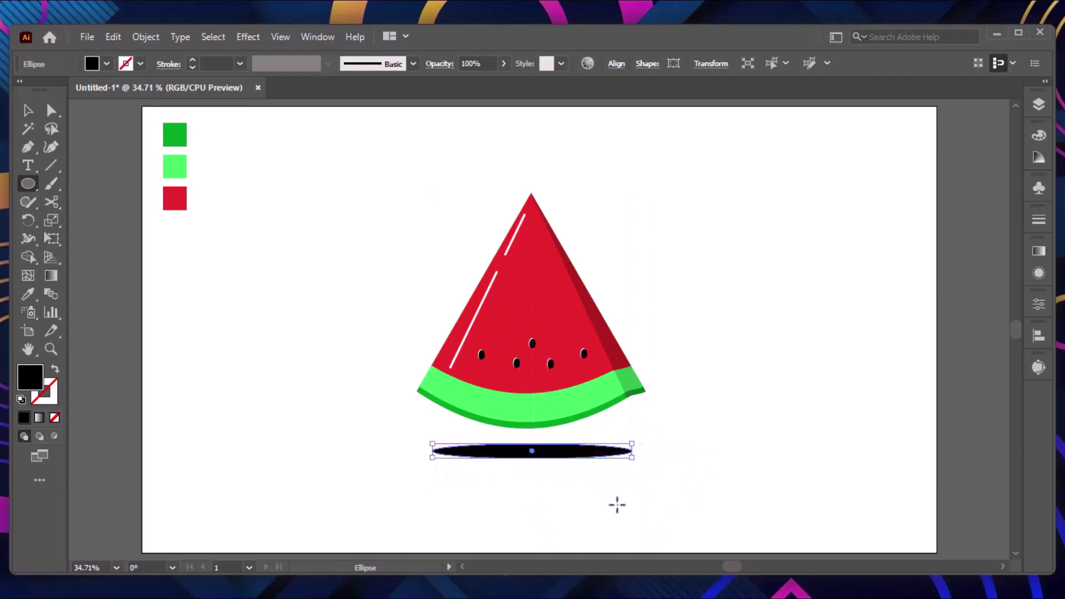
{"action": "key", "text": "ctrl"}
{"action": "mouse_move", "coordinate": [540, 451]}
{"action": "left_mouse_down"}
{"action": "mouse_move", "coordinate": [548, 331]}
{"action": "mouse_move", "coordinate": [631, 458]}
{"action": "mouse_move", "coordinate": [724, 489]}
{"action": "left_mouse_up"}
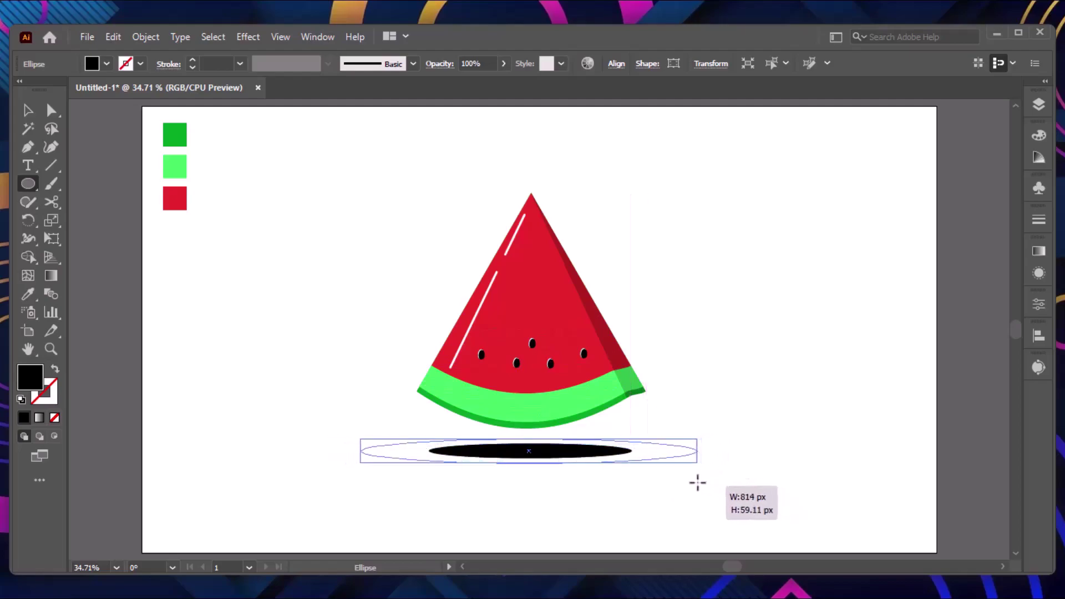
{"action": "left_click_drag", "start_coordinate": [723, 489], "coordinate": [694, 483]}
{"action": "left_click", "coordinate": [799, 396]}
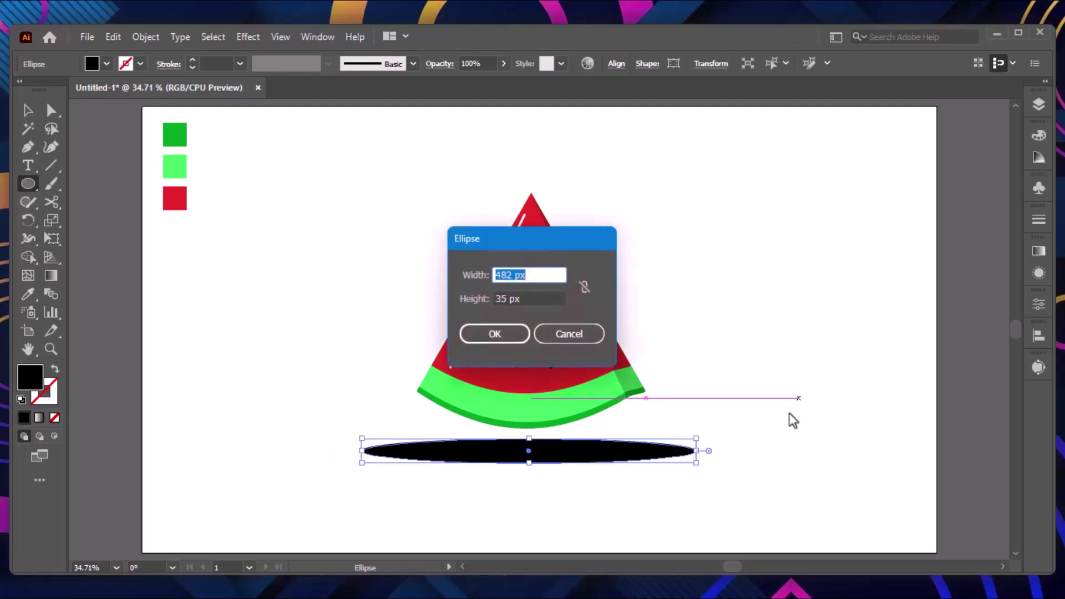
{"action": "left_click", "coordinate": [591, 336]}
- Narrow the black shadow ellipse by dragging in its right end
{"action": "key", "text": "v"}
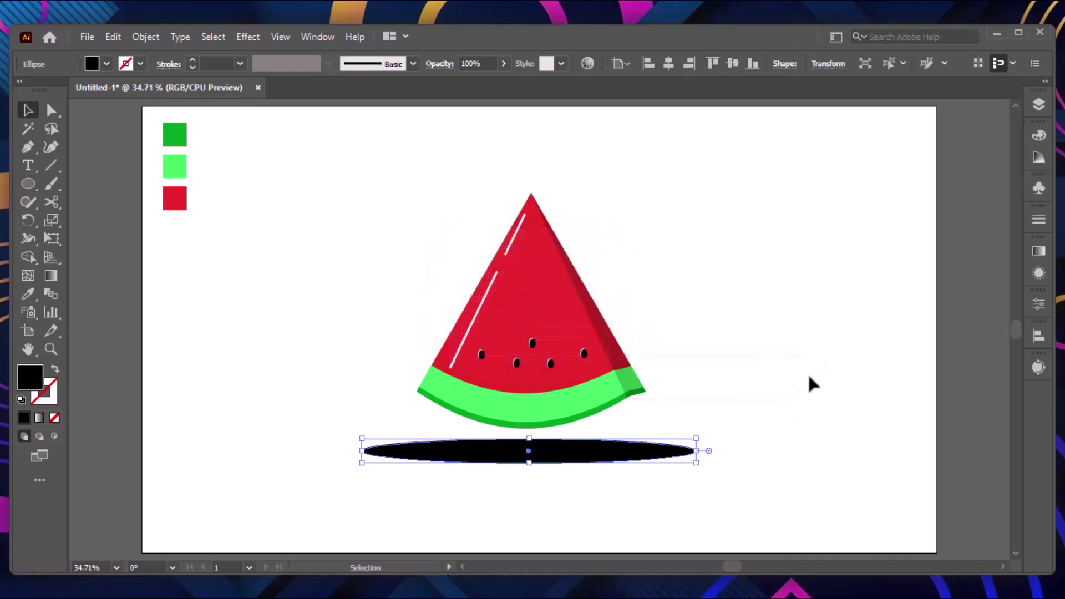
{"action": "mouse_move", "coordinate": [765, 428]}
{"action": "left_mouse_down"}
{"action": "mouse_move", "coordinate": [666, 465]}
{"action": "mouse_move", "coordinate": [595, 472]}
{"action": "left_mouse_up"}
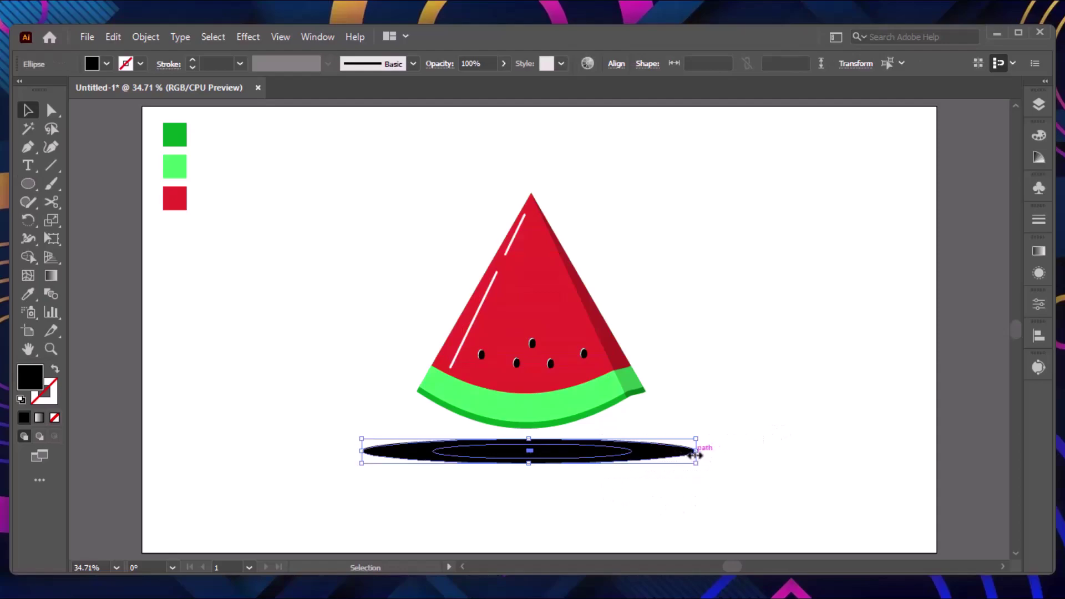
{"action": "left_click_drag", "start_coordinate": [700, 450], "coordinate": [632, 452]}
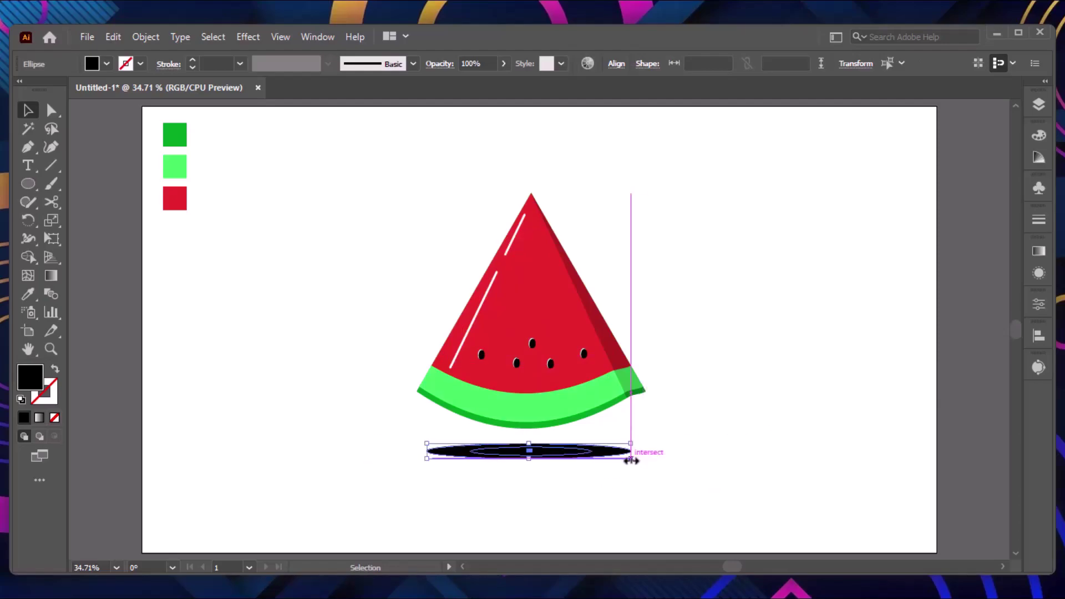
{"action": "left_click", "coordinate": [742, 371]}
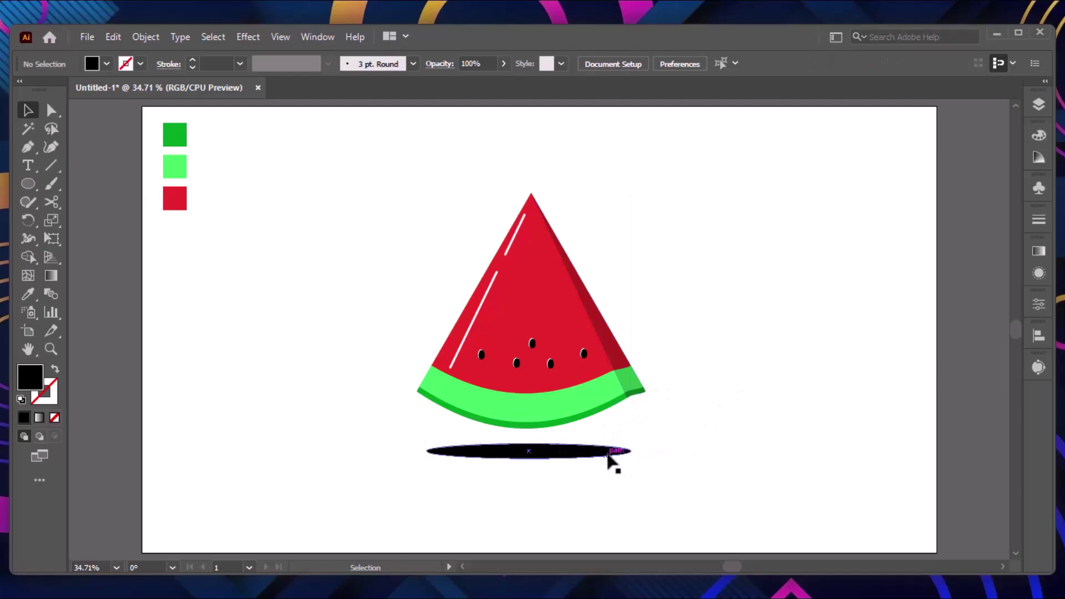
- Fade the wide shadow oval to 25% opacity
{"action": "left_click", "coordinate": [610, 451]}
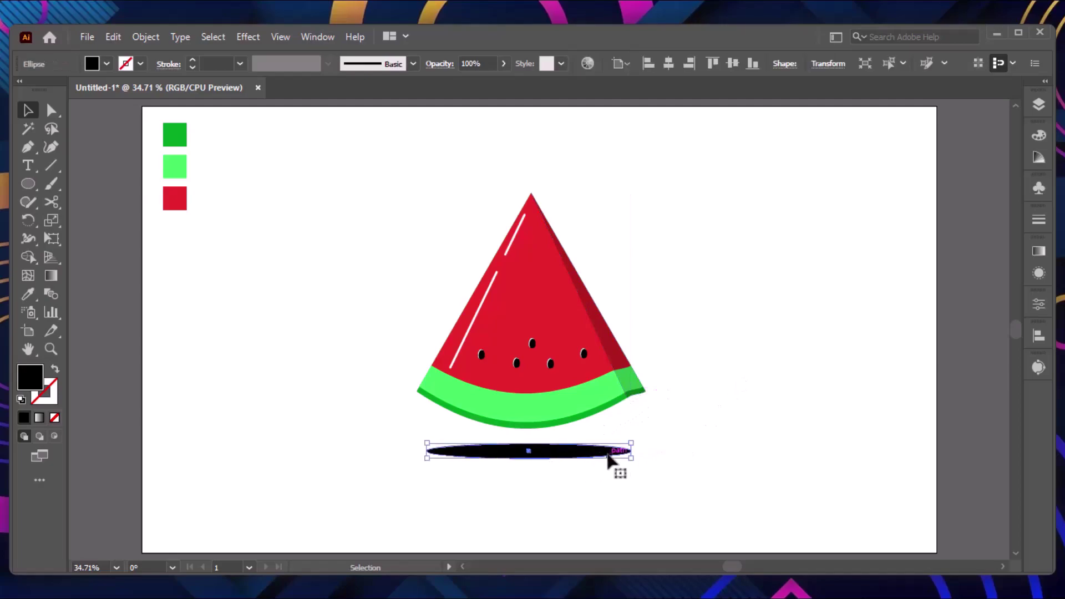
{"action": "left_click", "coordinate": [474, 62]}
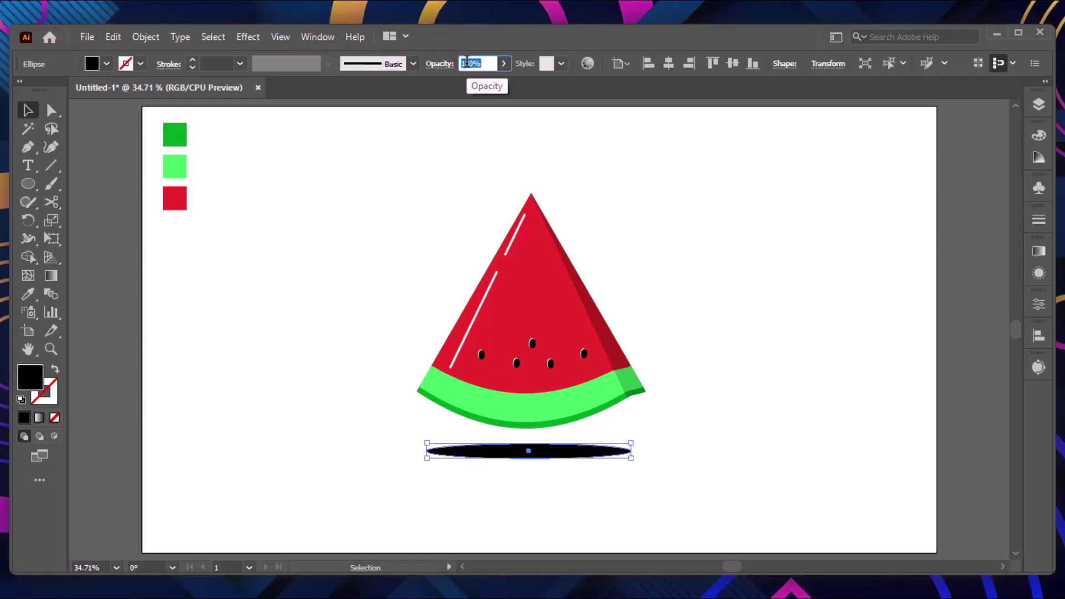
{"action": "type", "text": "25"}
{"action": "key", "text": "Return"}
{"action": "left_click", "coordinate": [714, 172]}
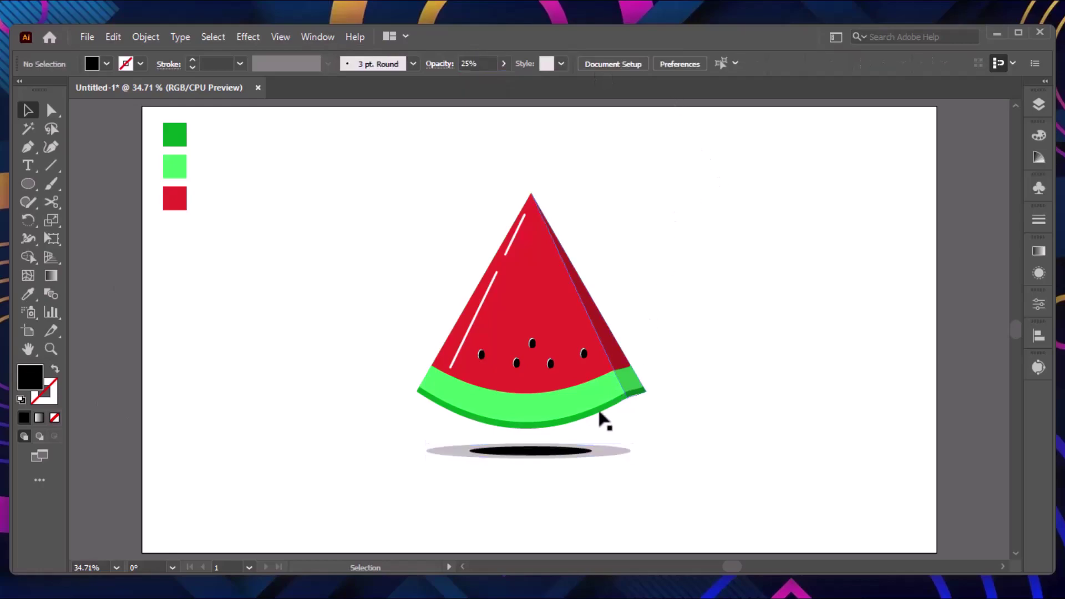
- Send the faded wide shadow oval behind everything
{"action": "left_click", "coordinate": [551, 453]}
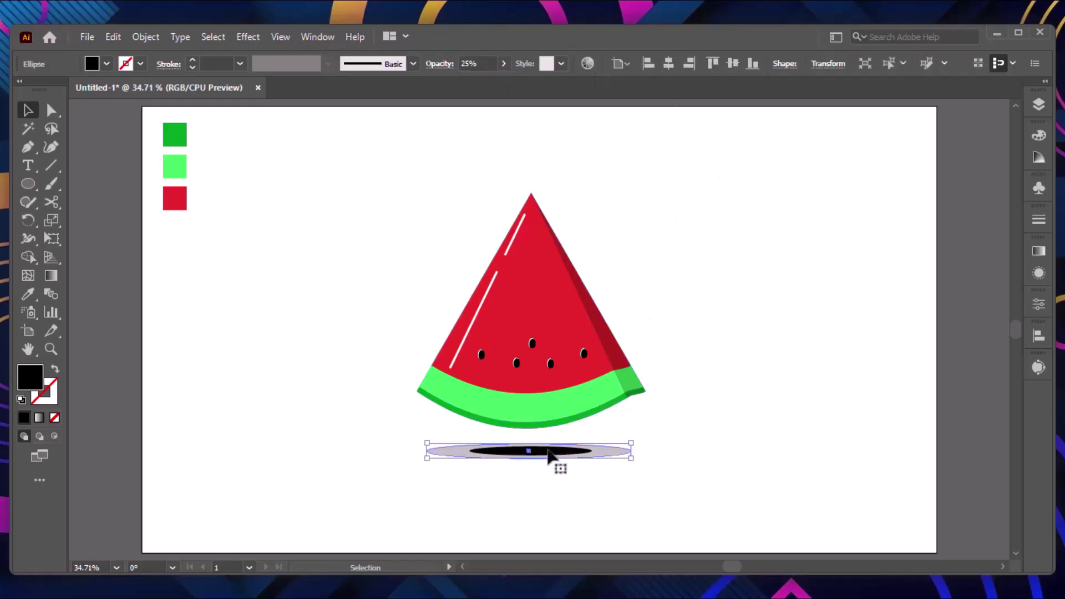
{"action": "right_click", "coordinate": [602, 456]}
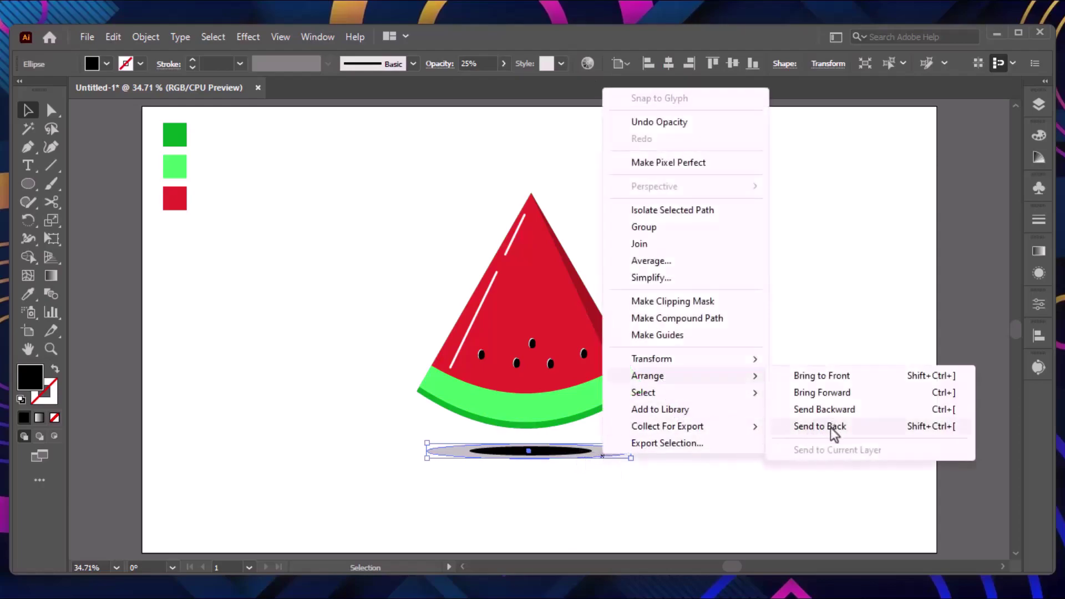
{"action": "left_click", "coordinate": [834, 430]}
{"action": "left_click", "coordinate": [780, 485]}
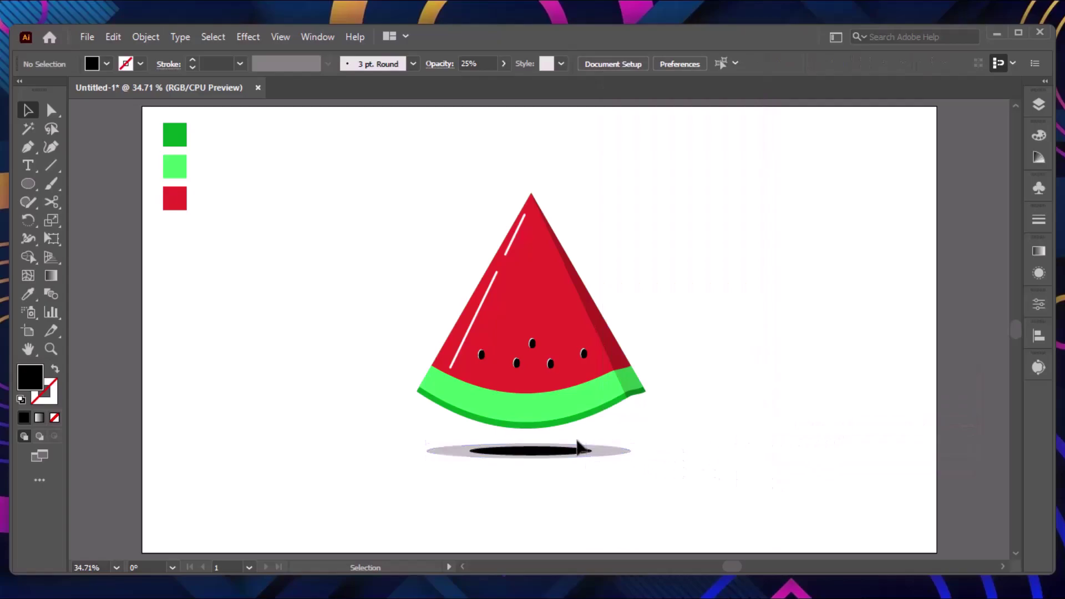
- Set the inner black shadow oval to 50% opacity
{"action": "left_click", "coordinate": [577, 452]}
{"action": "left_click", "coordinate": [468, 63]}
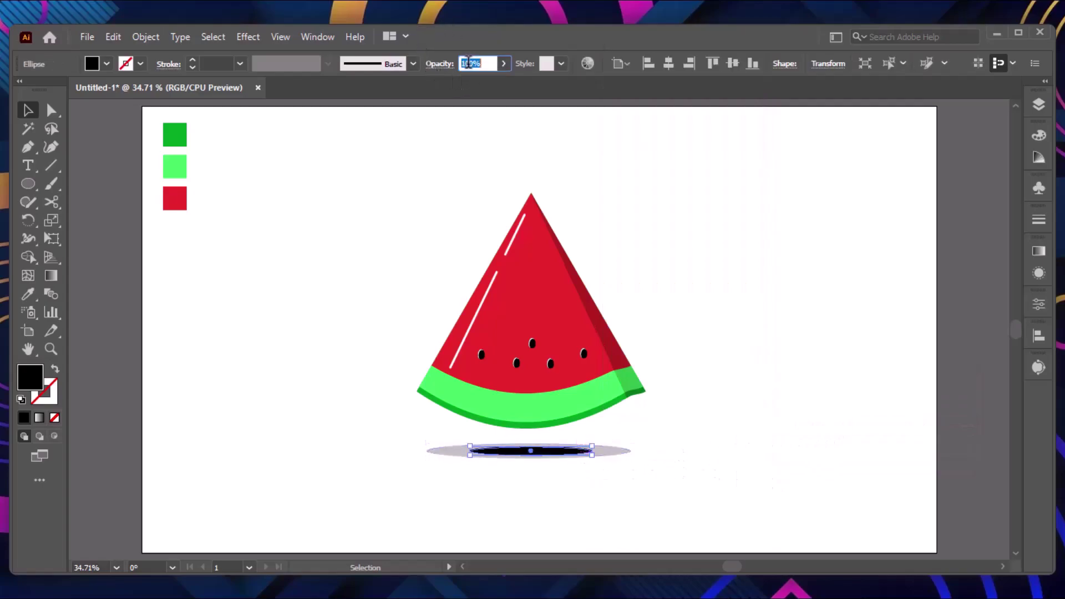
{"action": "type", "text": "0"}
{"action": "left_click", "coordinate": [651, 185]}
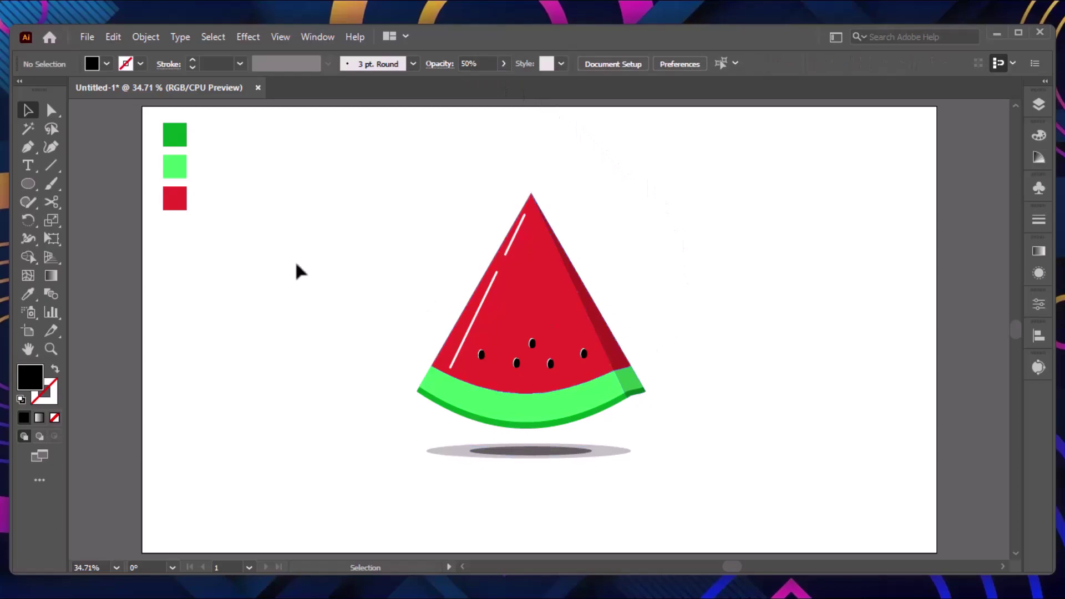
{"action": "left_click", "coordinate": [27, 146]}
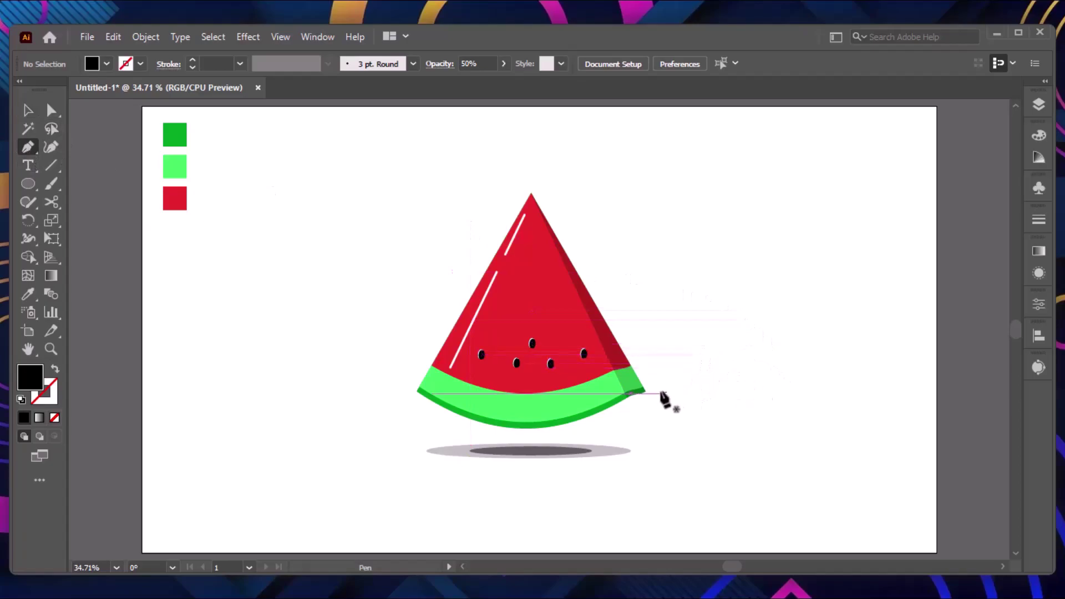
- Draw a curved sliver shape along the underside of the rind's right corner
{"action": "key", "text": "z"}
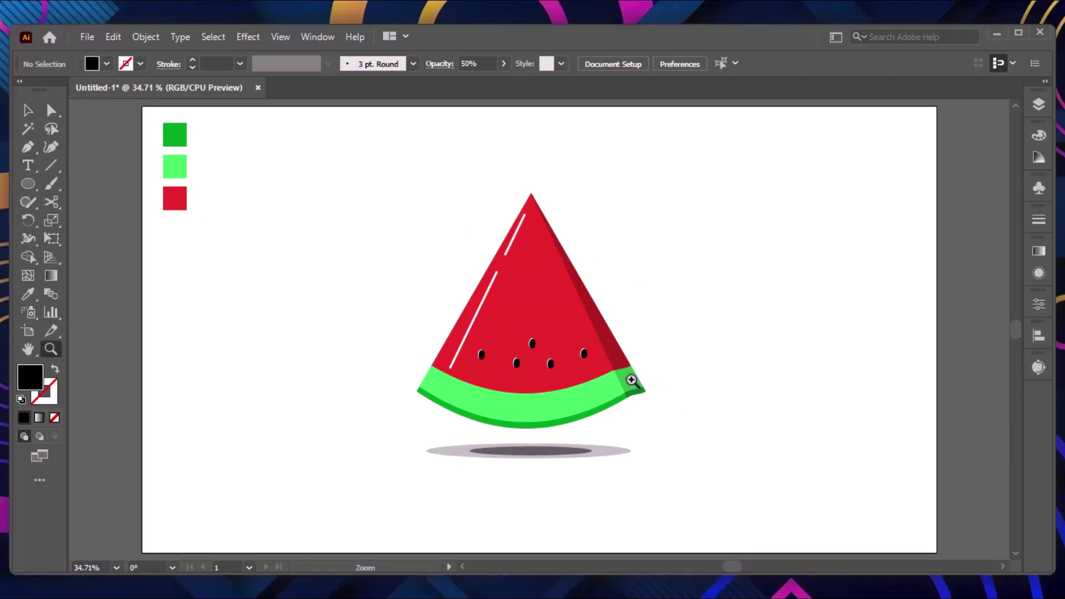
{"action": "left_click_drag", "start_coordinate": [601, 357], "coordinate": [682, 417]}
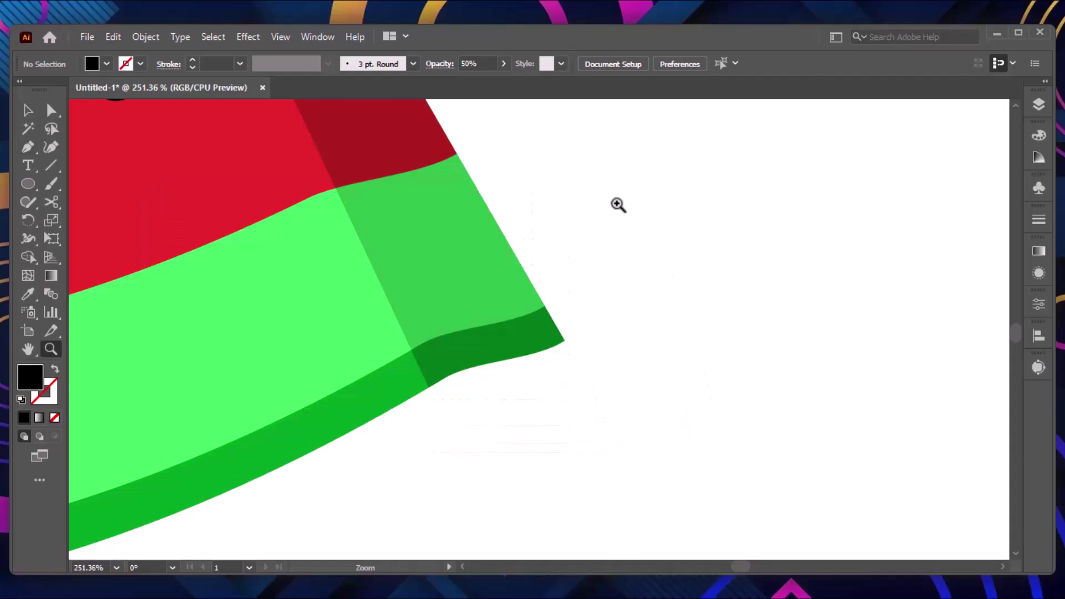
{"action": "key", "text": "p"}
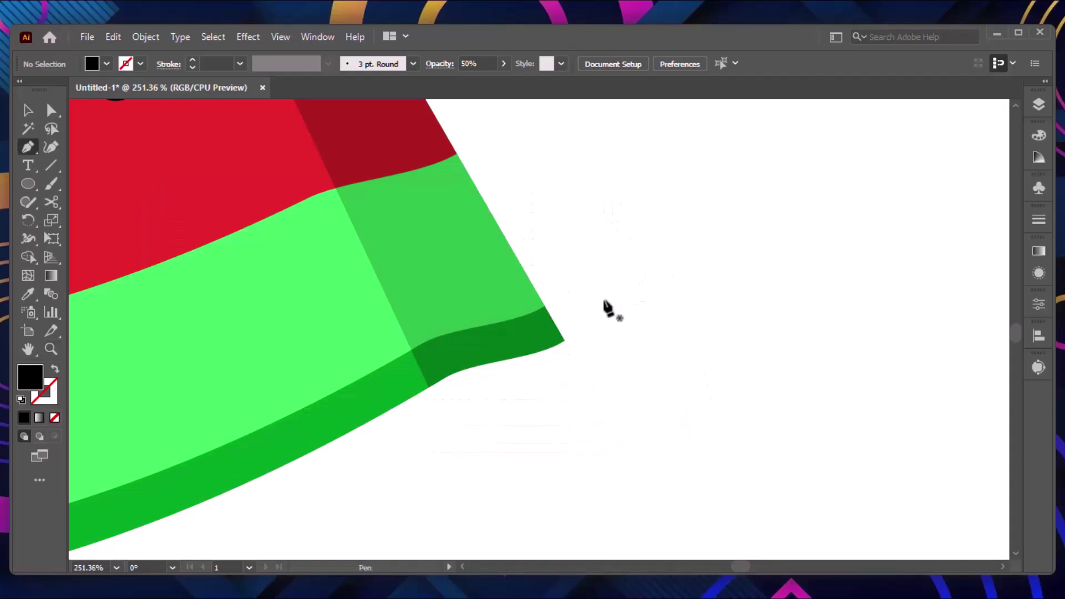
{"action": "left_click", "coordinate": [583, 299]}
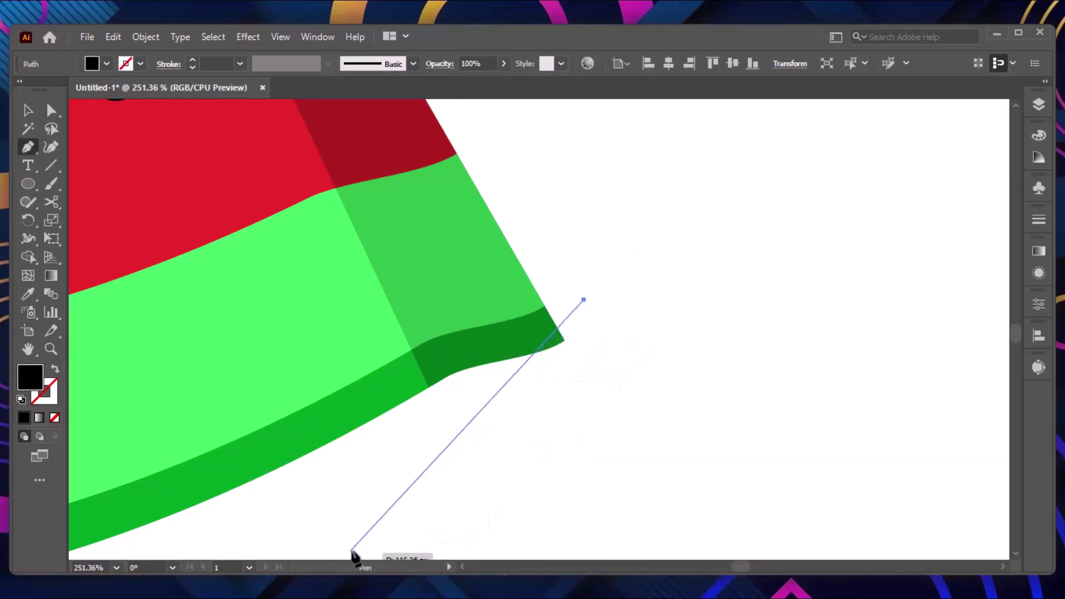
{"action": "key", "text": "ctrl+minus"}
{"action": "key", "text": "ctrl+minus"}
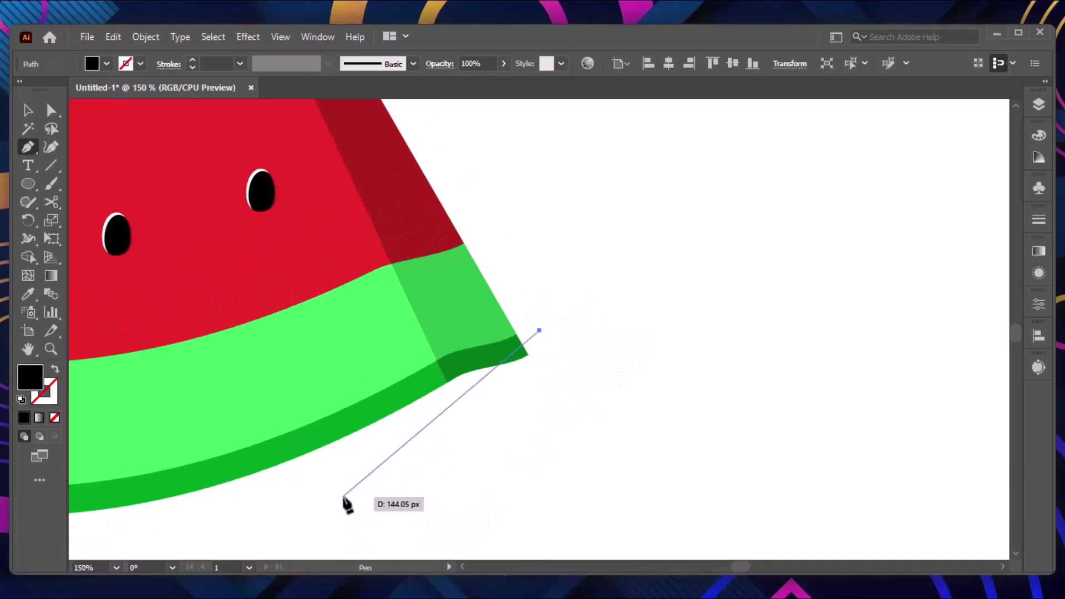
{"action": "left_click_drag", "start_coordinate": [348, 504], "coordinate": [580, 368]}
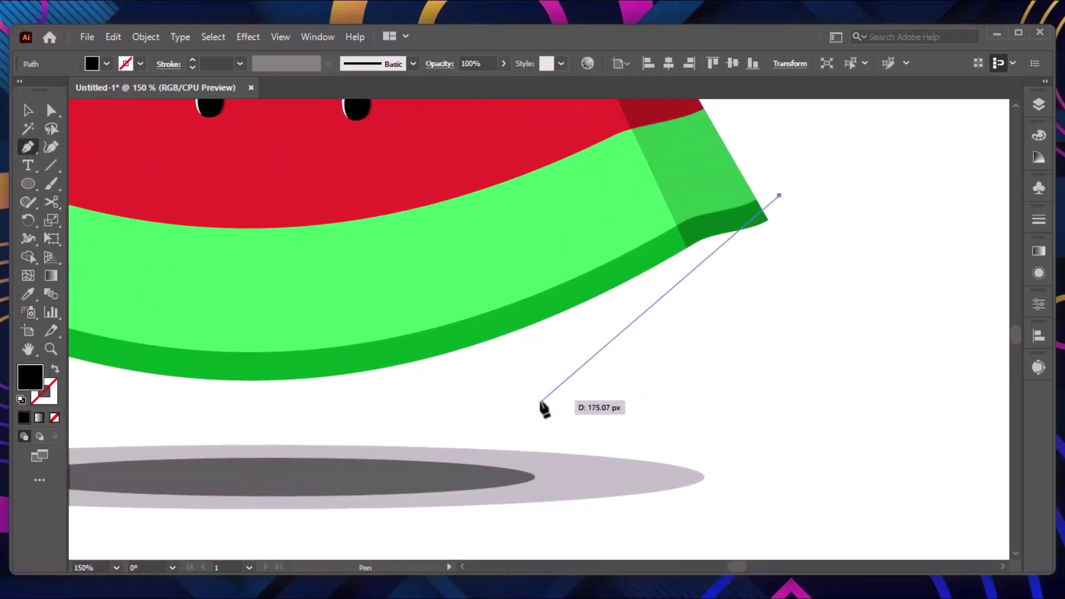
{"action": "mouse_move", "coordinate": [364, 358]}
{"action": "left_mouse_down"}
{"action": "mouse_move", "coordinate": [146, 354]}
{"action": "mouse_move", "coordinate": [227, 345]}
{"action": "left_mouse_up"}
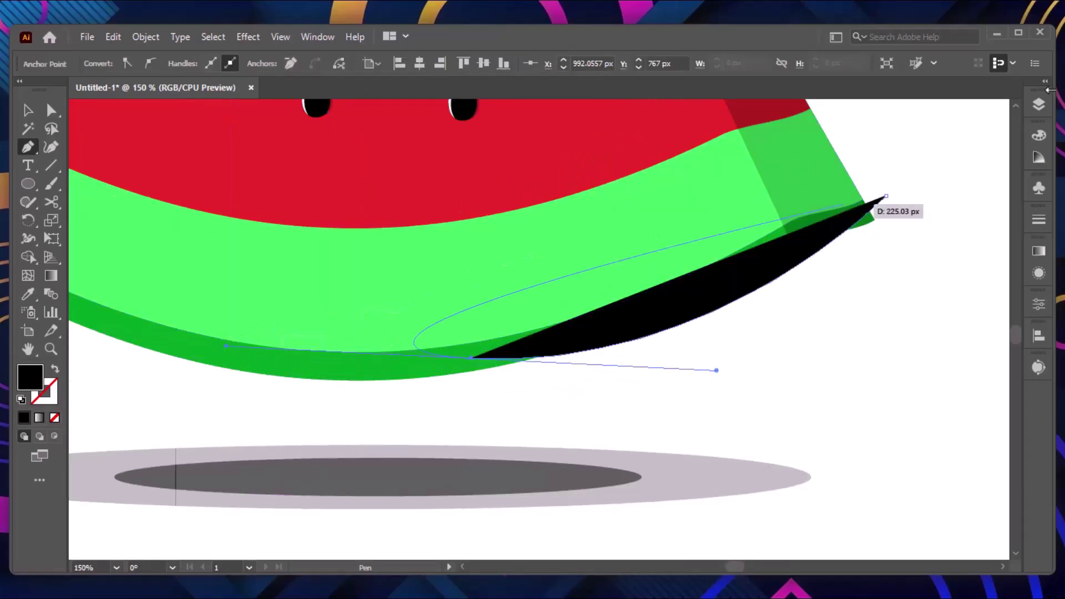
{"action": "left_click", "coordinate": [886, 191]}
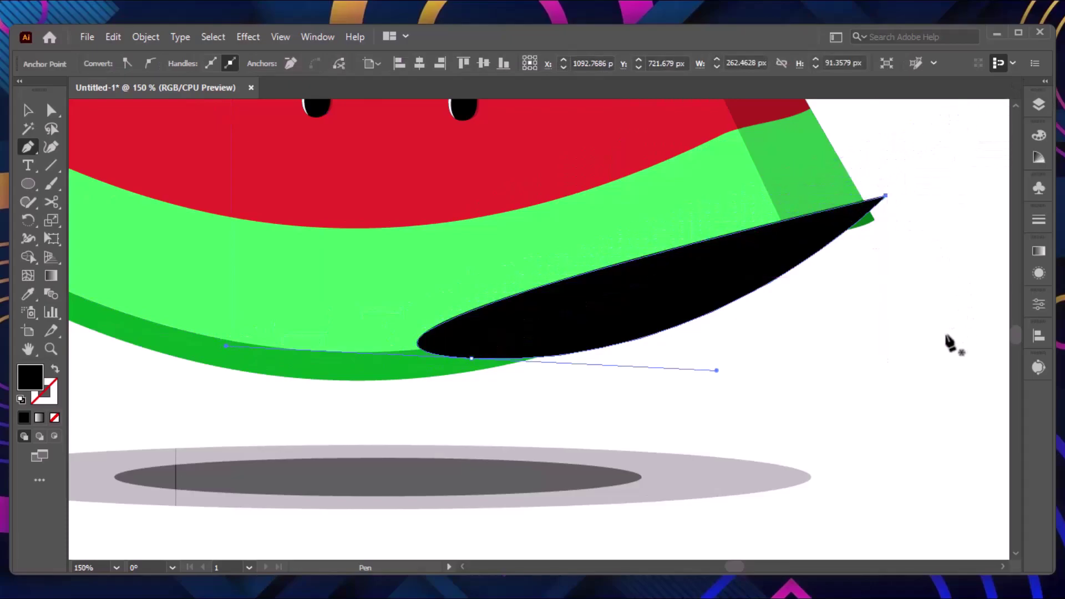
- Send the sliver behind the rind and fill it with a darkened rind green
{"action": "right_click", "coordinate": [677, 314]}
{"action": "mouse_move", "coordinate": [718, 498]}
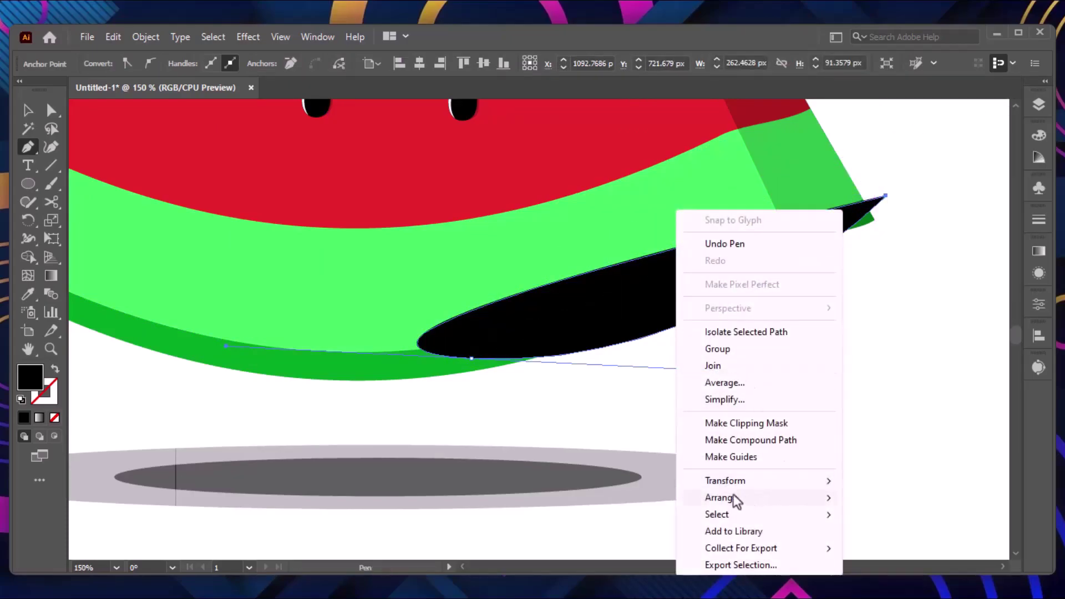
{"action": "left_click", "coordinate": [923, 549]}
{"action": "key", "text": "i"}
{"action": "left_click", "coordinate": [366, 372]}
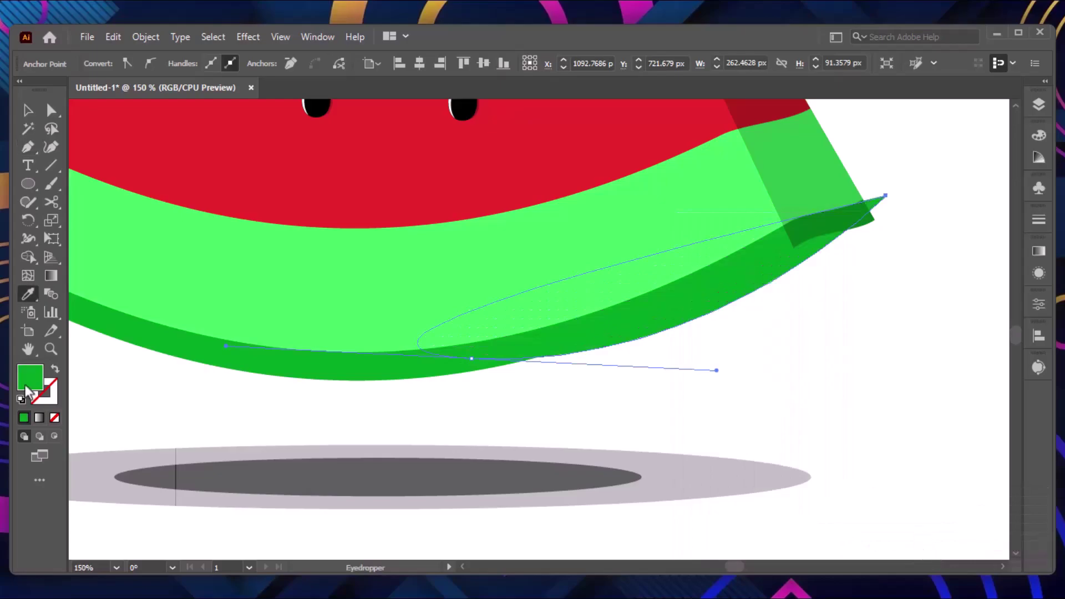
{"action": "double_click", "coordinate": [25, 385]}
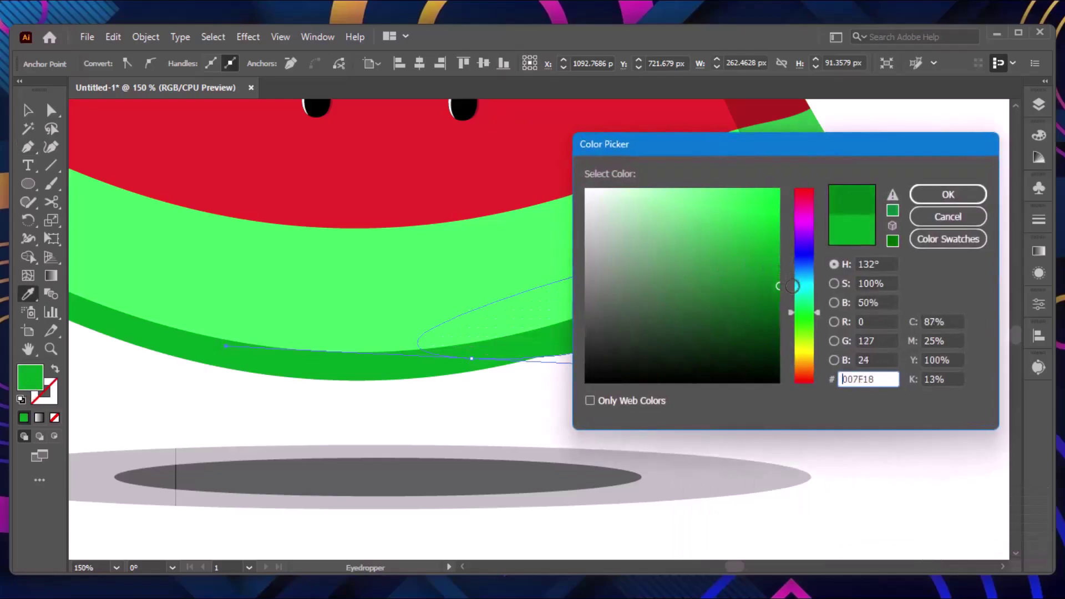
{"action": "left_click_drag", "start_coordinate": [770, 270], "coordinate": [804, 302]}
{"action": "left_click", "coordinate": [947, 194]}
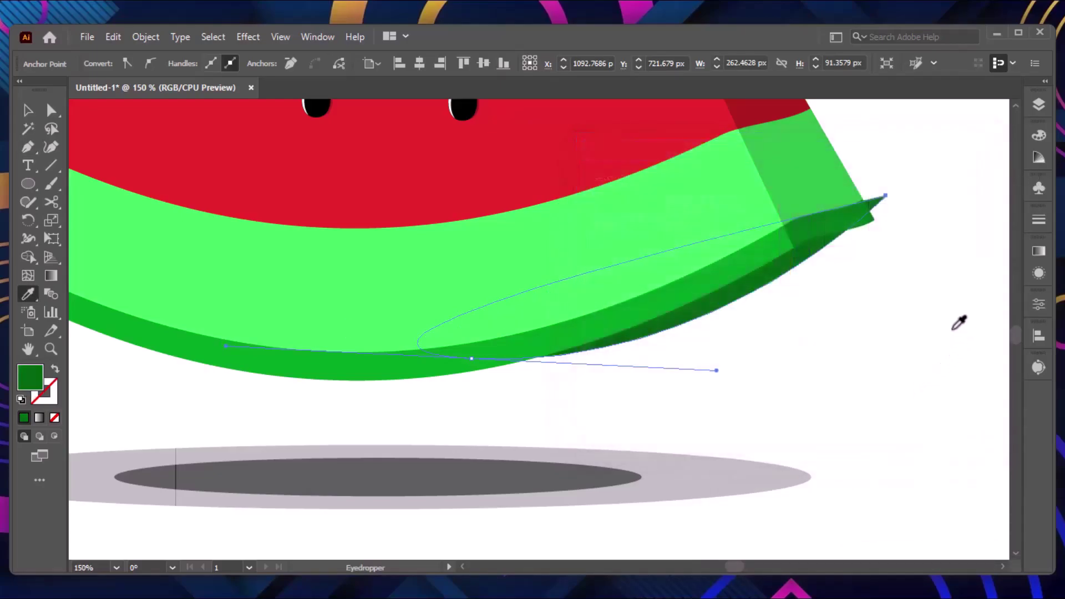
{"action": "key", "text": "v"}
{"action": "left_click", "coordinate": [943, 310]}
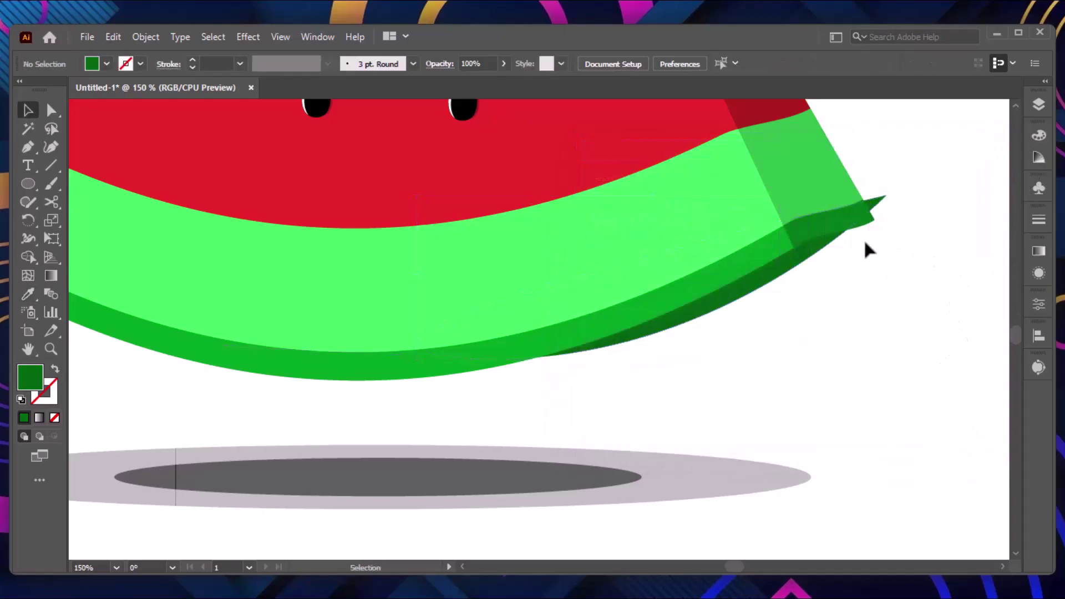
- Nudge the dark green sliver down-right and stretch it leftward along the rind
{"action": "left_click_drag", "start_coordinate": [807, 283], "coordinate": [788, 298]}
{"action": "left_click", "coordinate": [946, 293]}
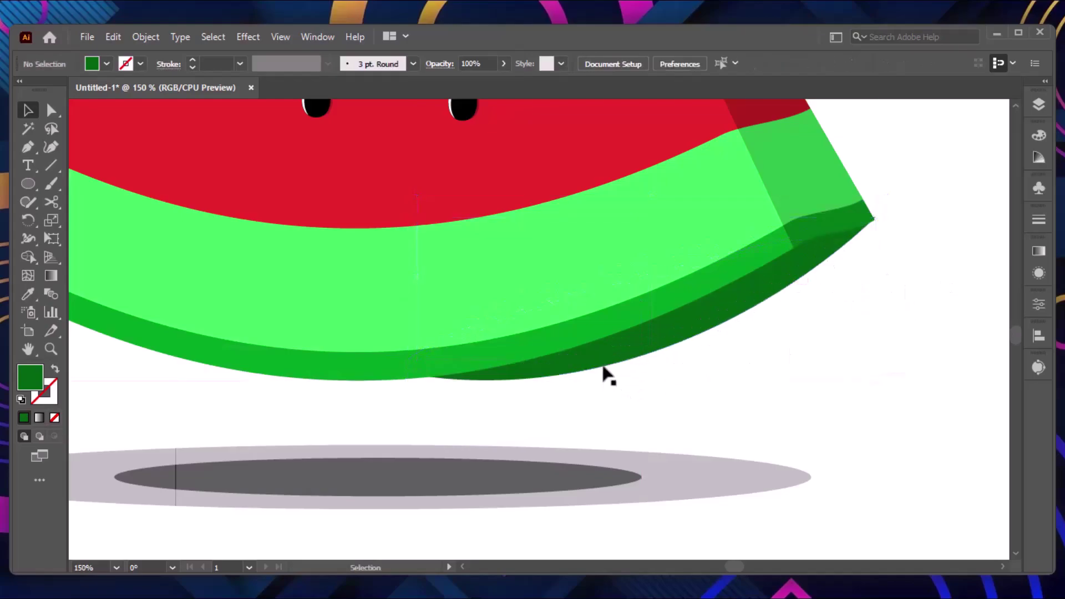
{"action": "left_click", "coordinate": [606, 368]}
{"action": "left_click_drag", "start_coordinate": [406, 300], "coordinate": [295, 306]}
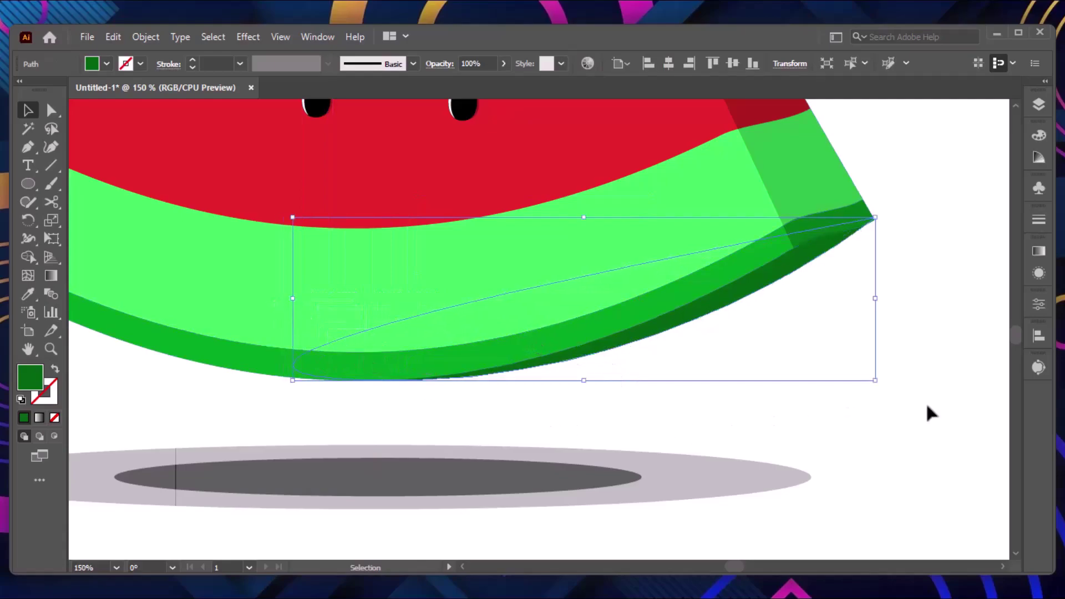
- Review the rind shading, then fit the whole artboard in view
{"action": "left_click", "coordinate": [947, 387]}
{"action": "left_click", "coordinate": [843, 275]}
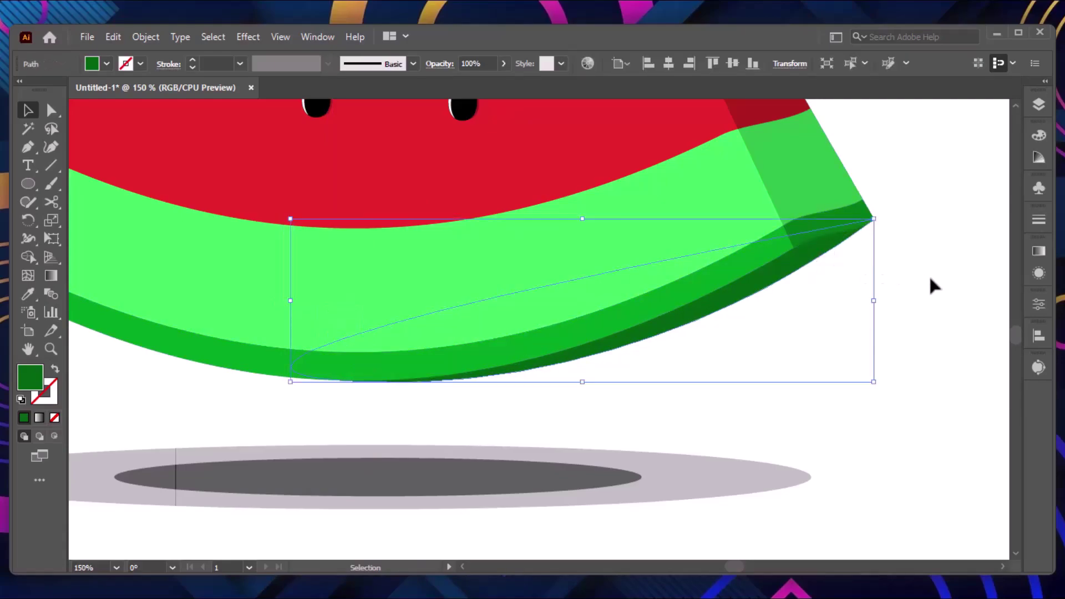
{"action": "left_click", "coordinate": [927, 289]}
{"action": "left_click", "coordinate": [820, 266]}
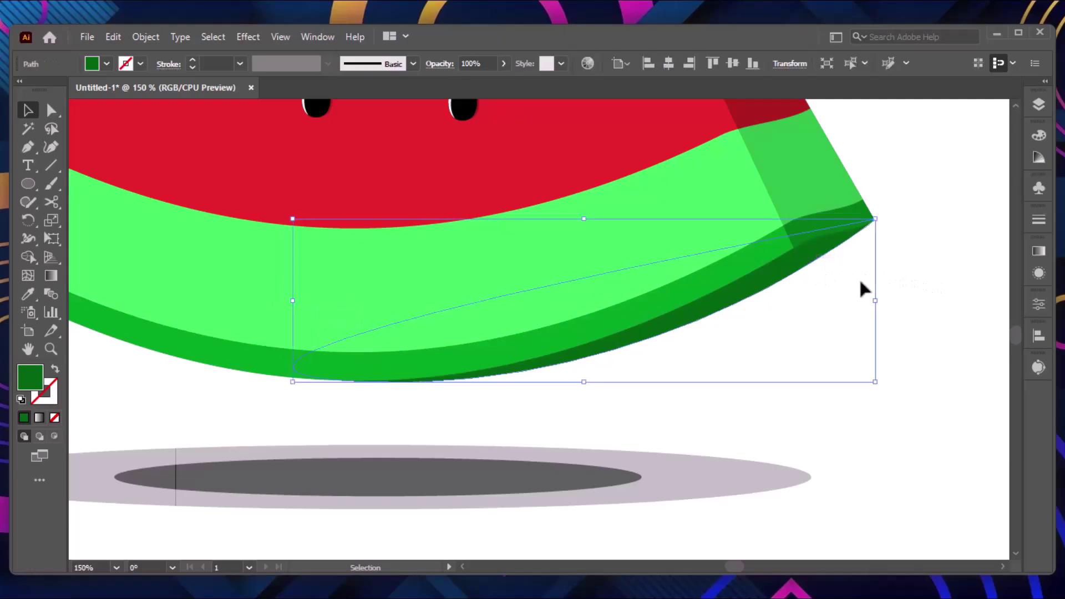
{"action": "left_click", "coordinate": [971, 287]}
{"action": "key", "text": "ctrl+0"}
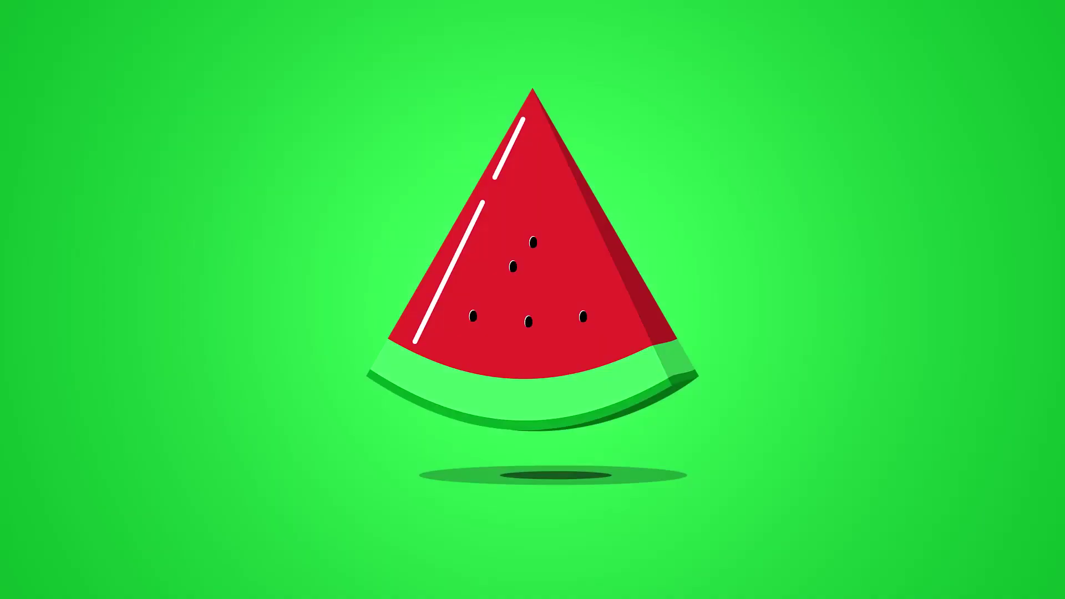